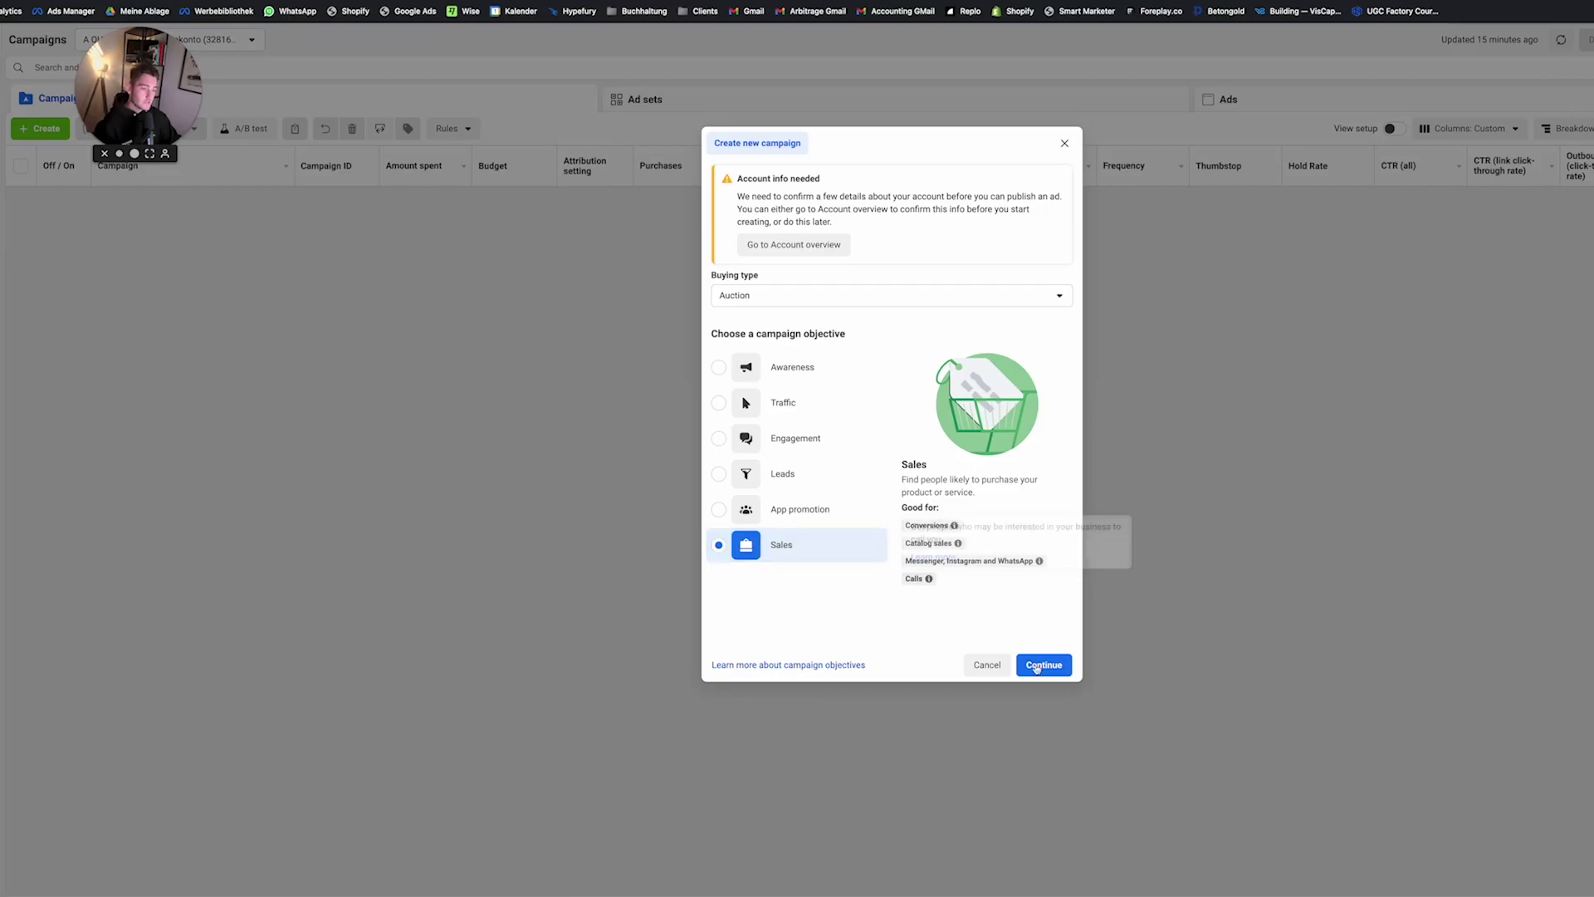
Step: Continue with the Sales objective and create the campaign with the manual sales campaign setup
click(1048, 665)
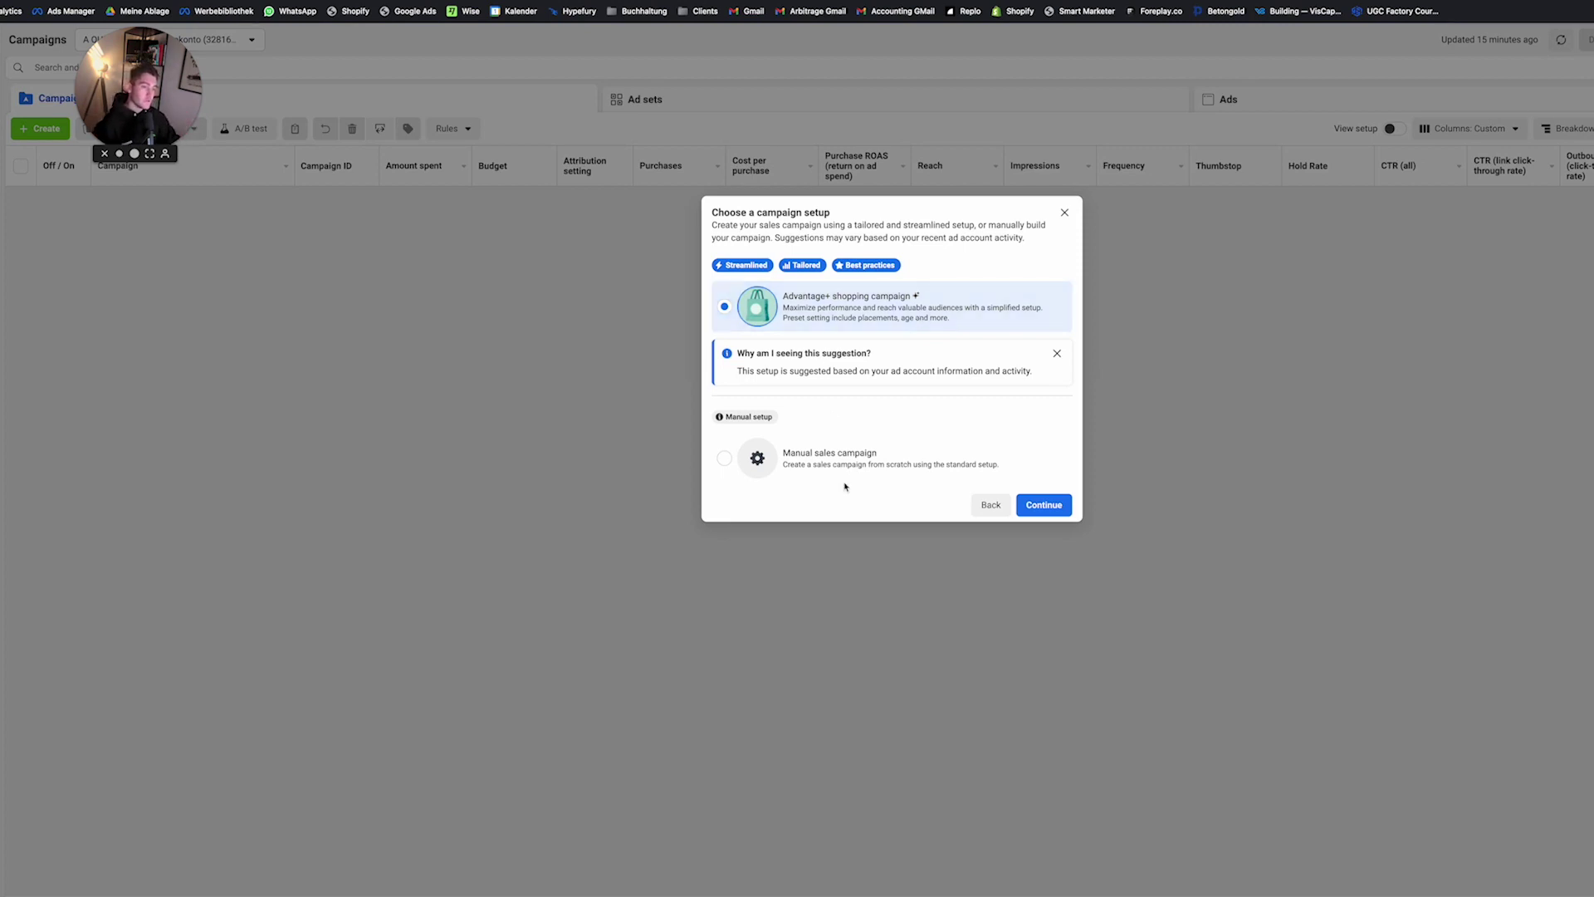
click(830, 460)
click(1044, 505)
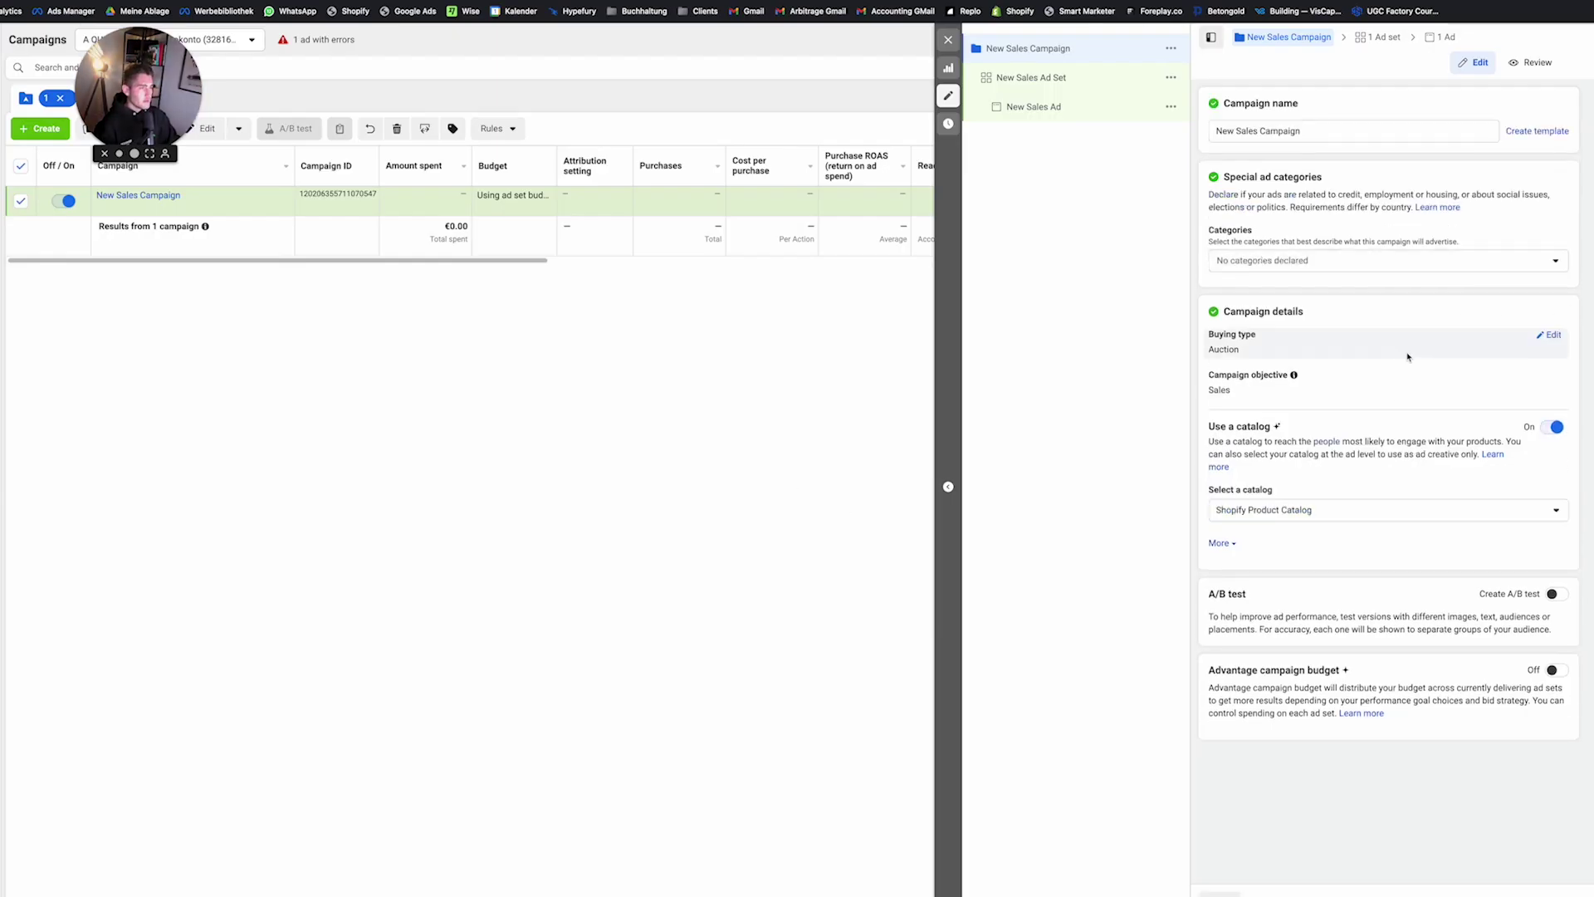
Step: Rename the campaign "ARBITRAGE Builder // PUR // ABO // Prospecting"
click(1279, 135)
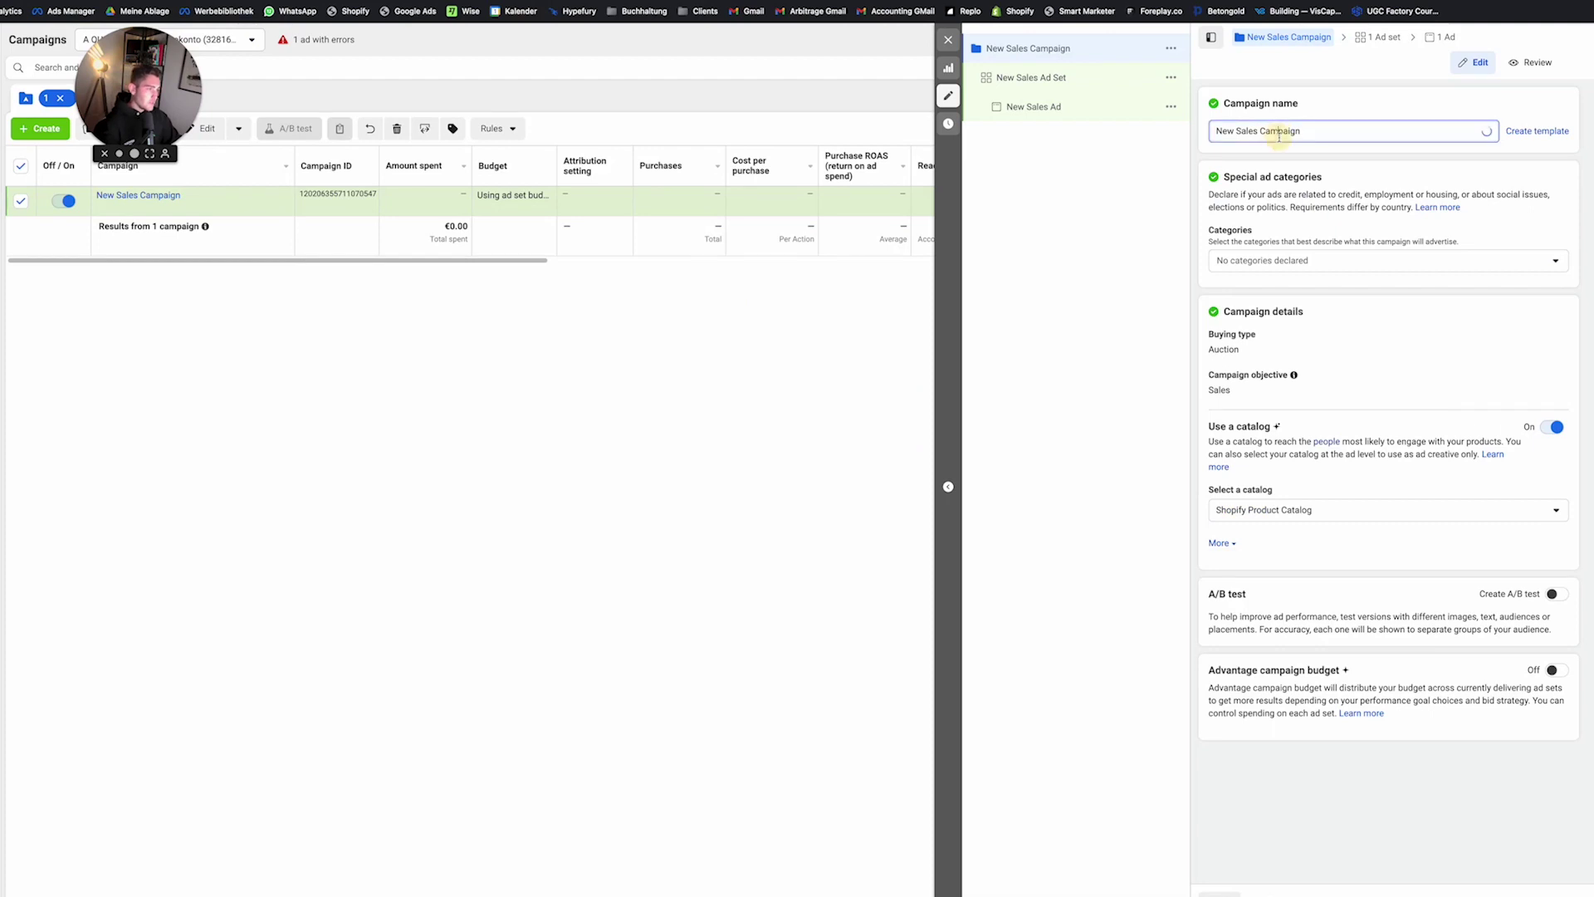
triple_click(1279, 135)
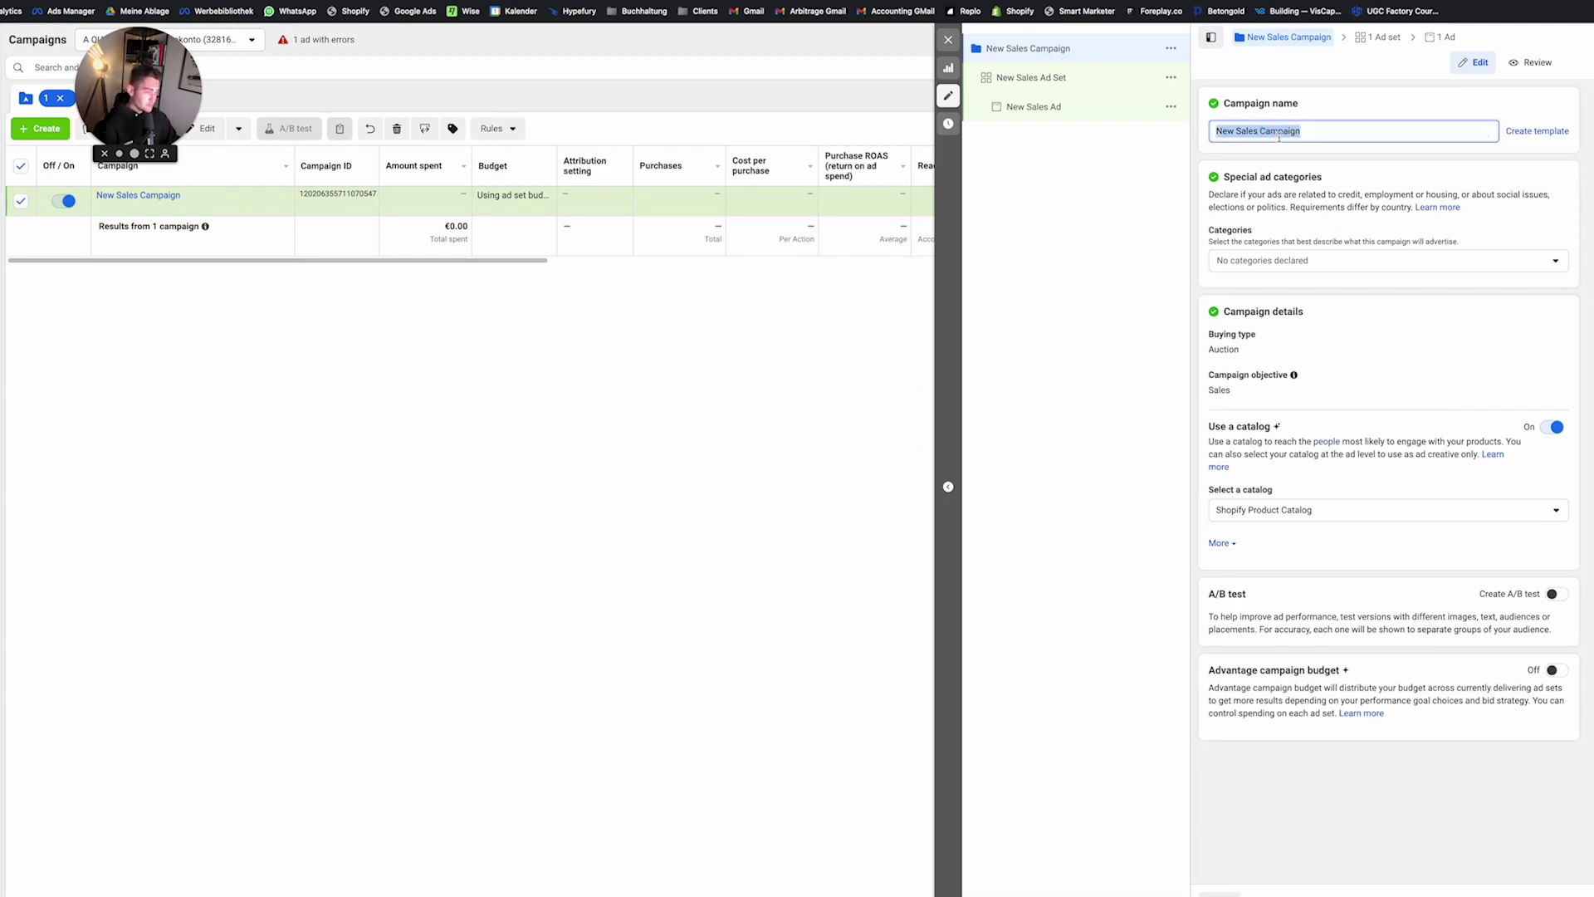
text(ARBITRAGE )
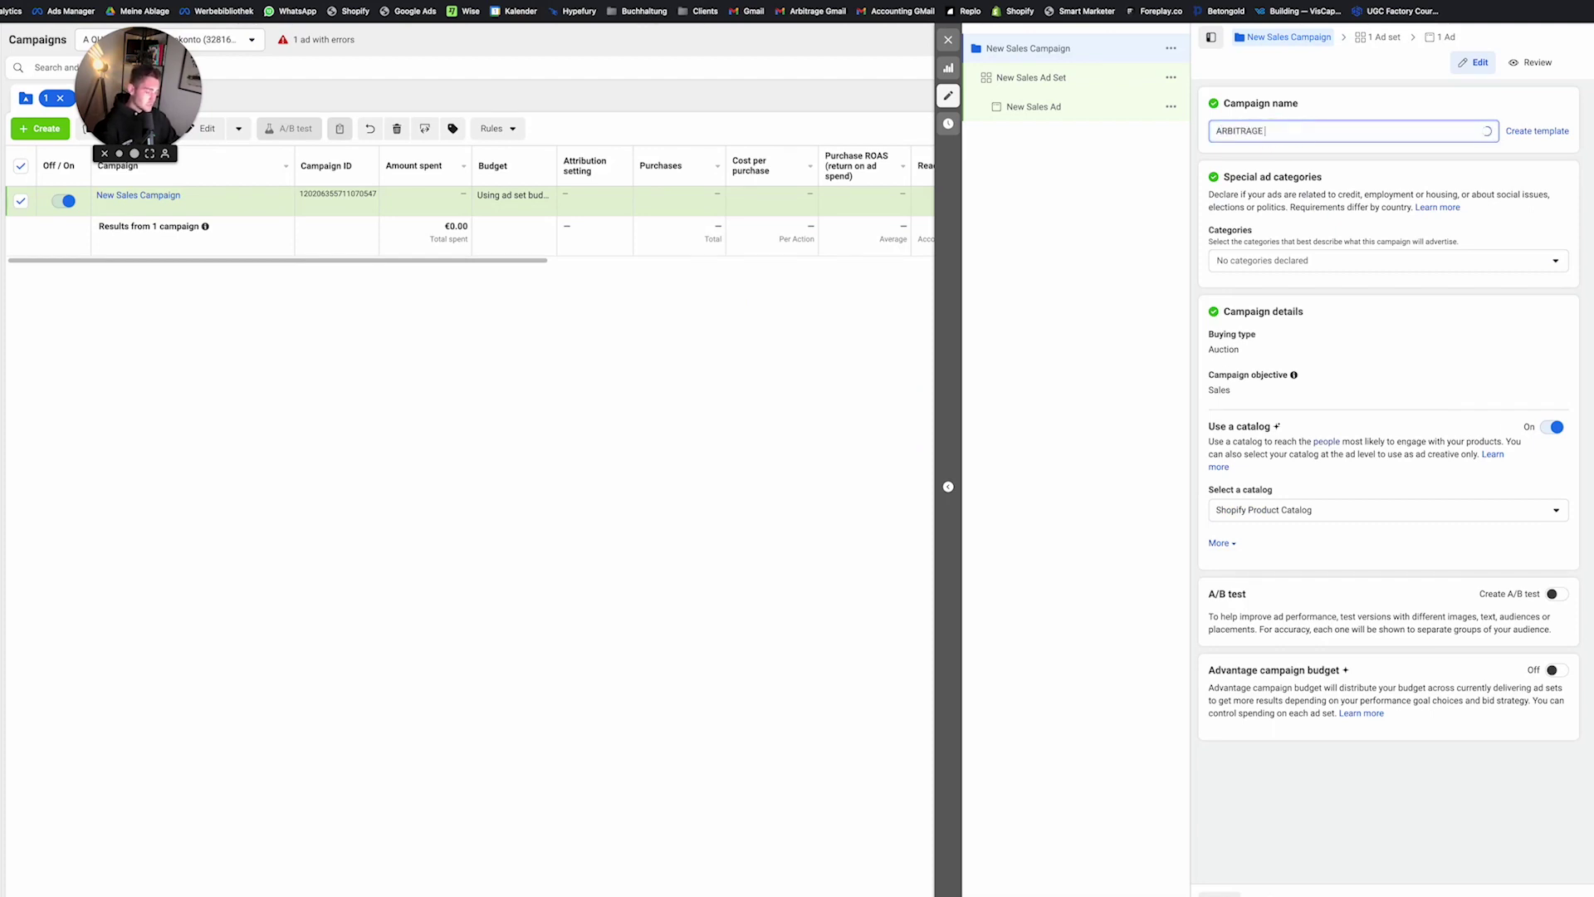
text(Builder // PUR // ABO //)
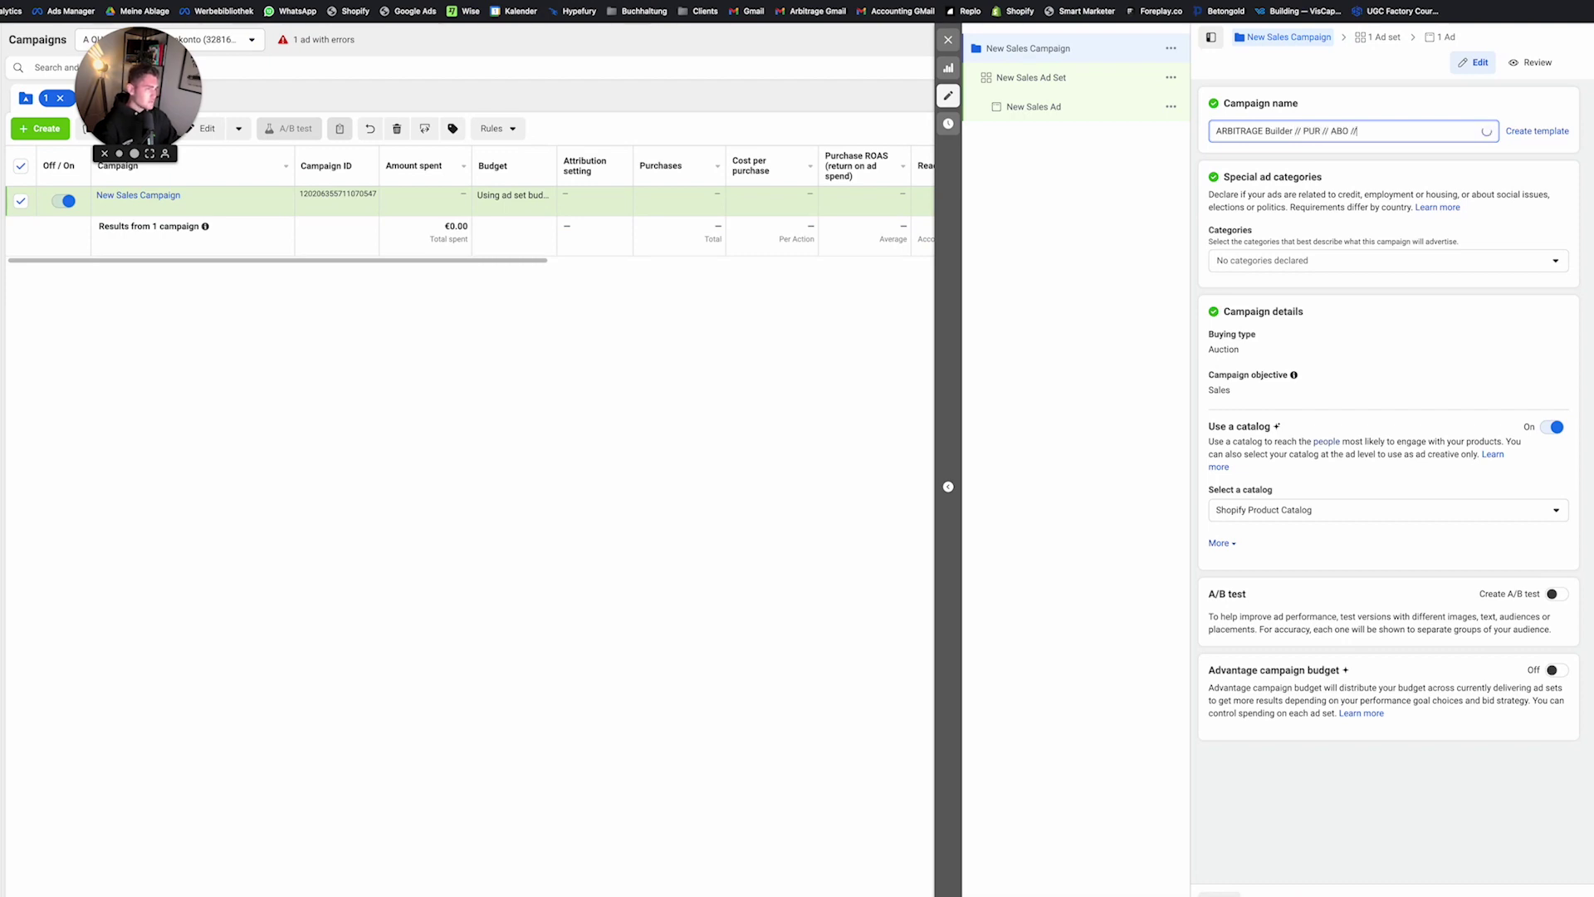
text( Prospecting)
click(1587, 465)
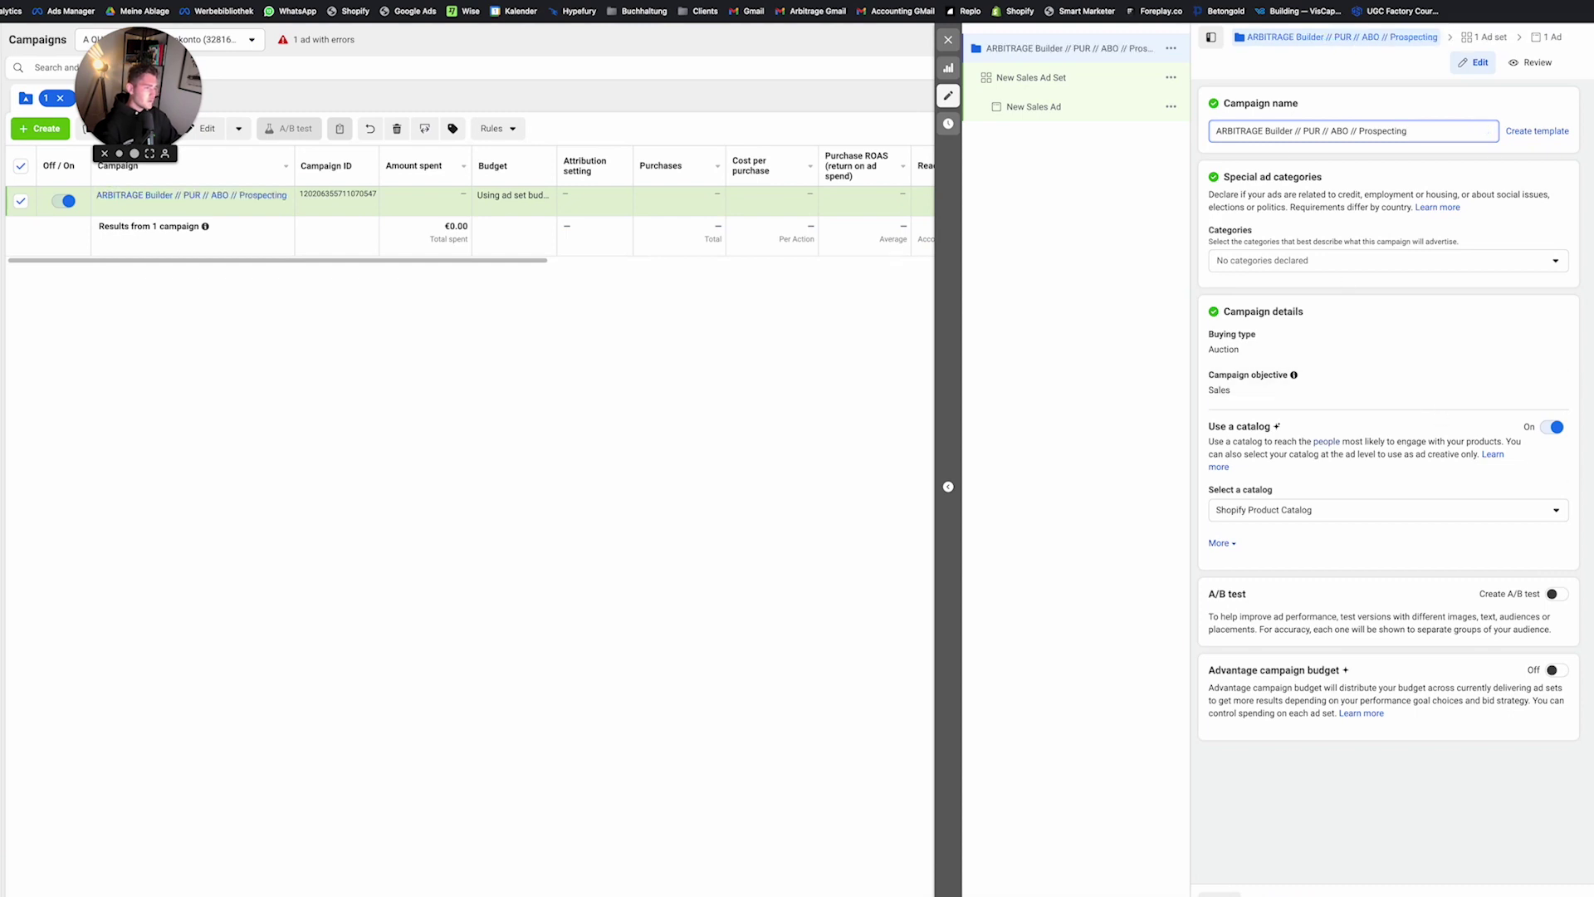
Step: Turn off catalog use for the campaign, and switch Advantage campaign budget on and back off
click(1550, 428)
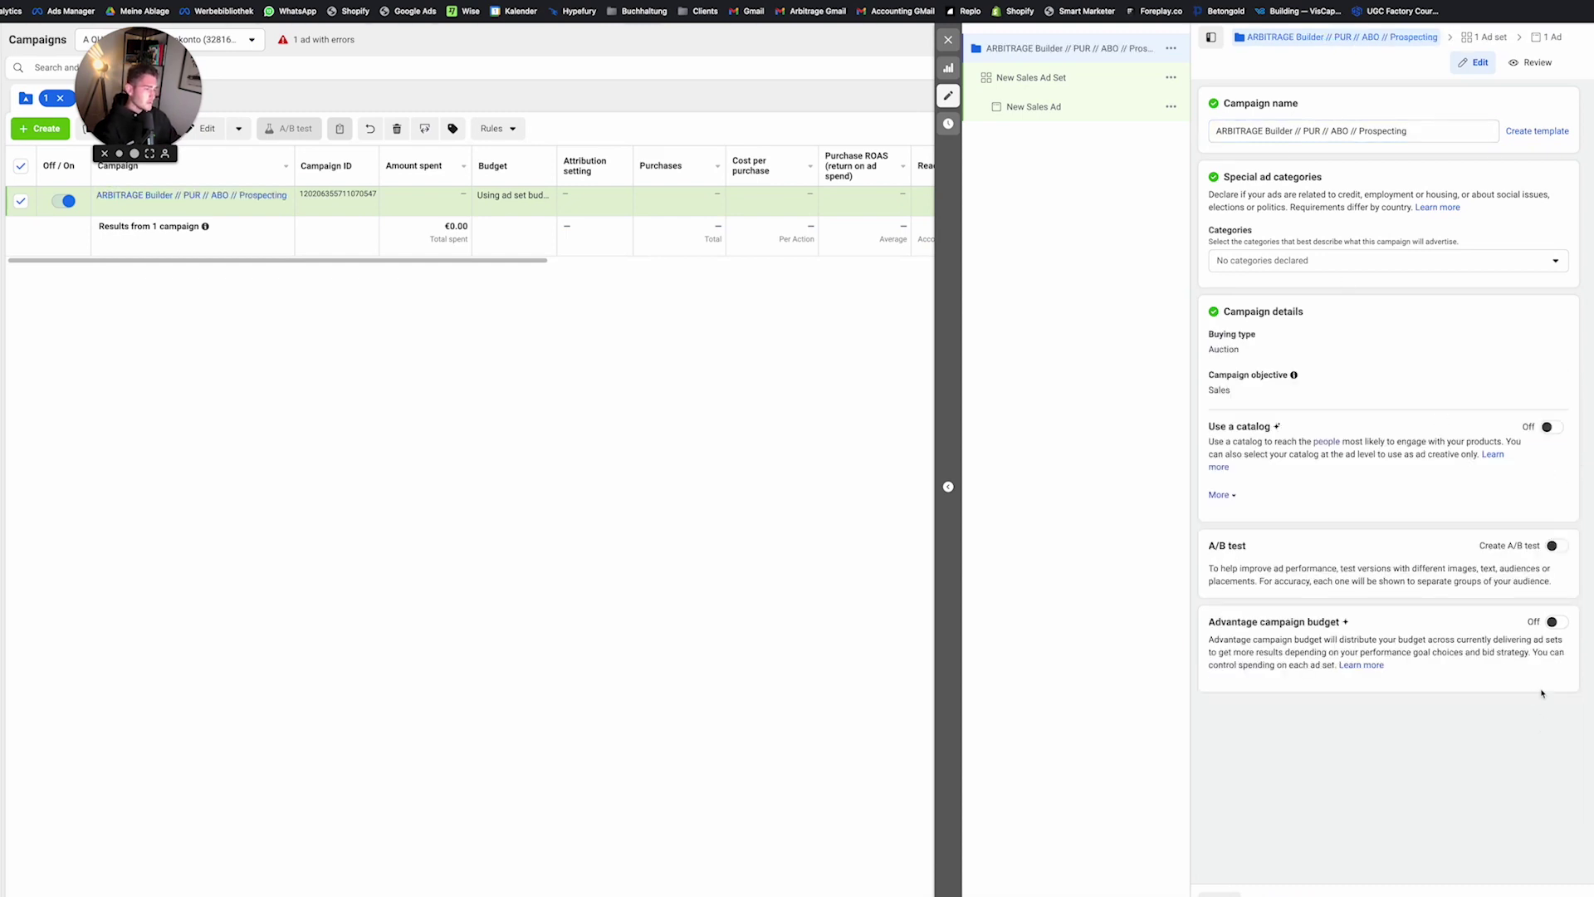
click(1556, 624)
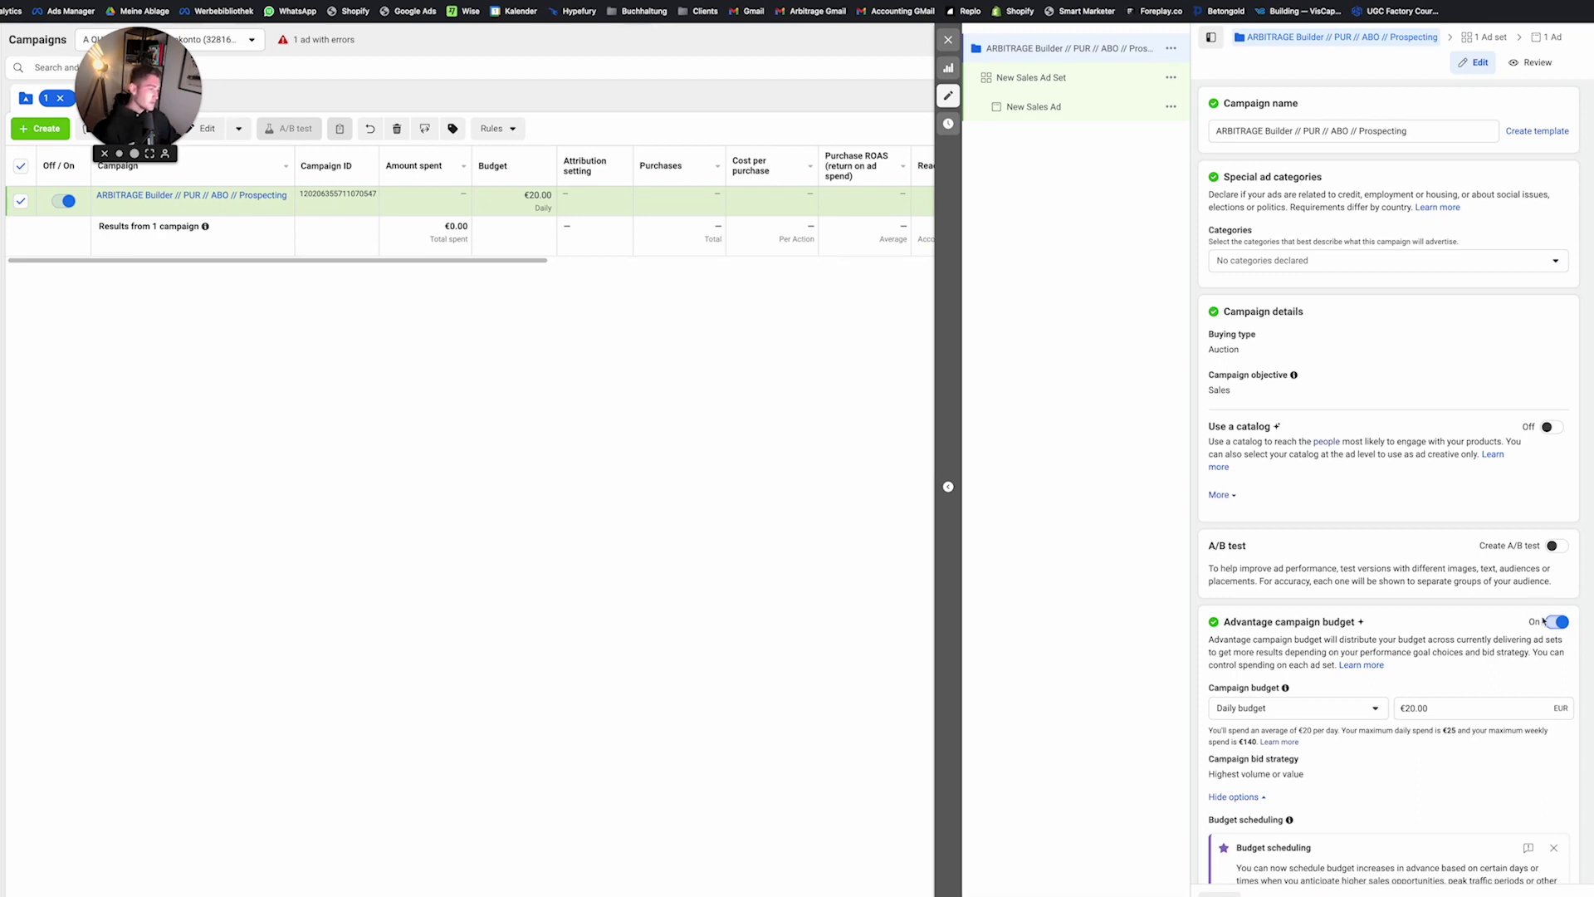
click(1544, 621)
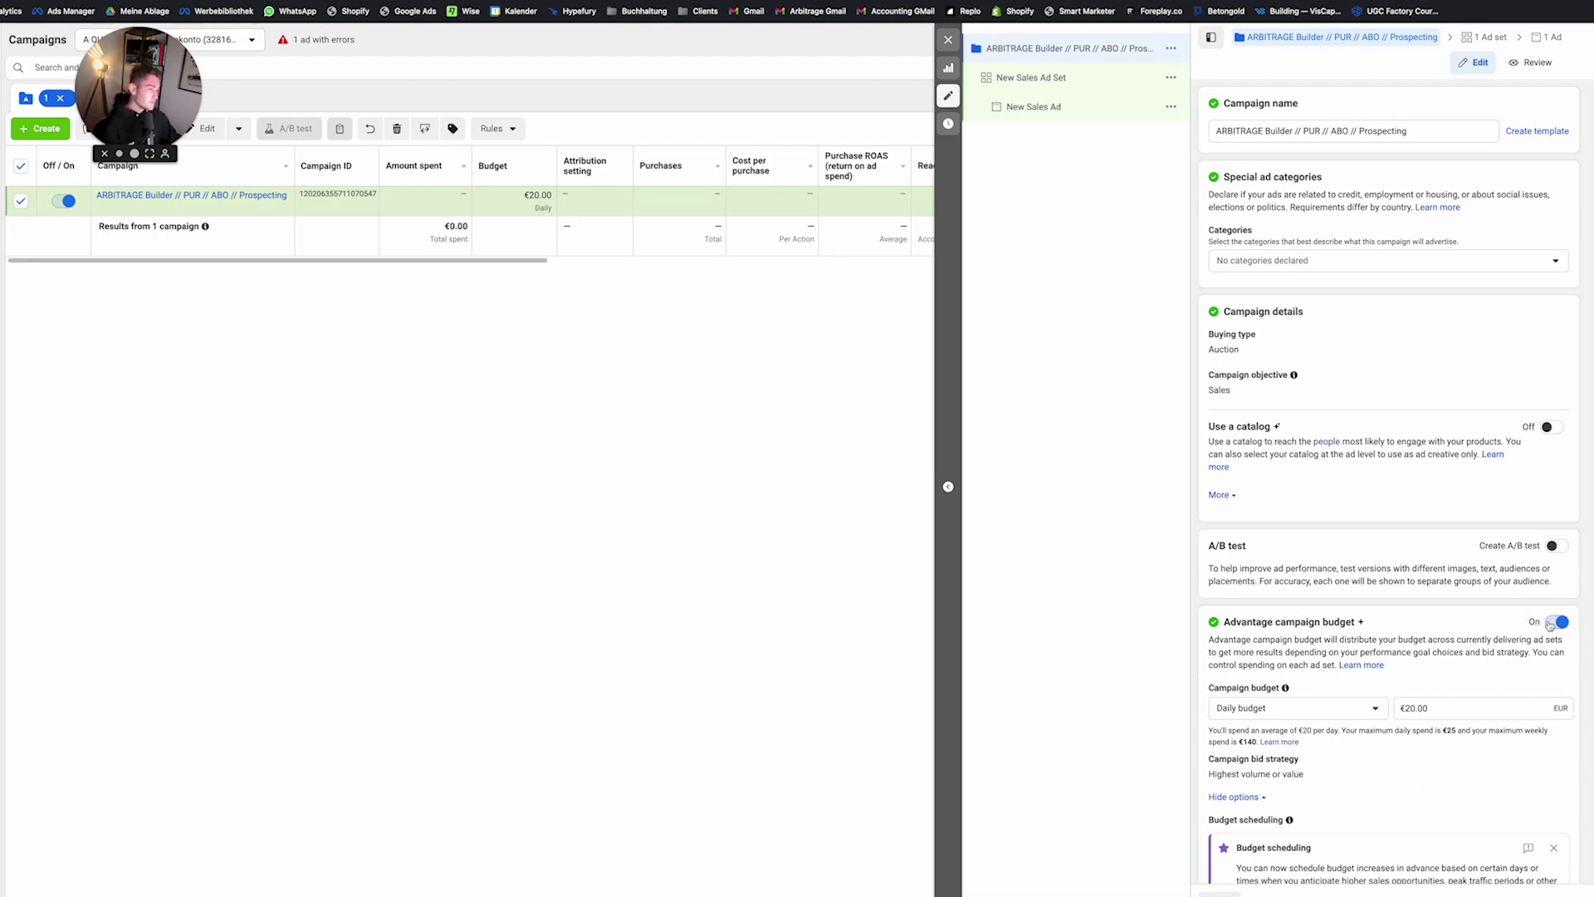
Step: Open the new sales ad set and rename it "PUR // Broad - Affordability // Auto"
click(1022, 78)
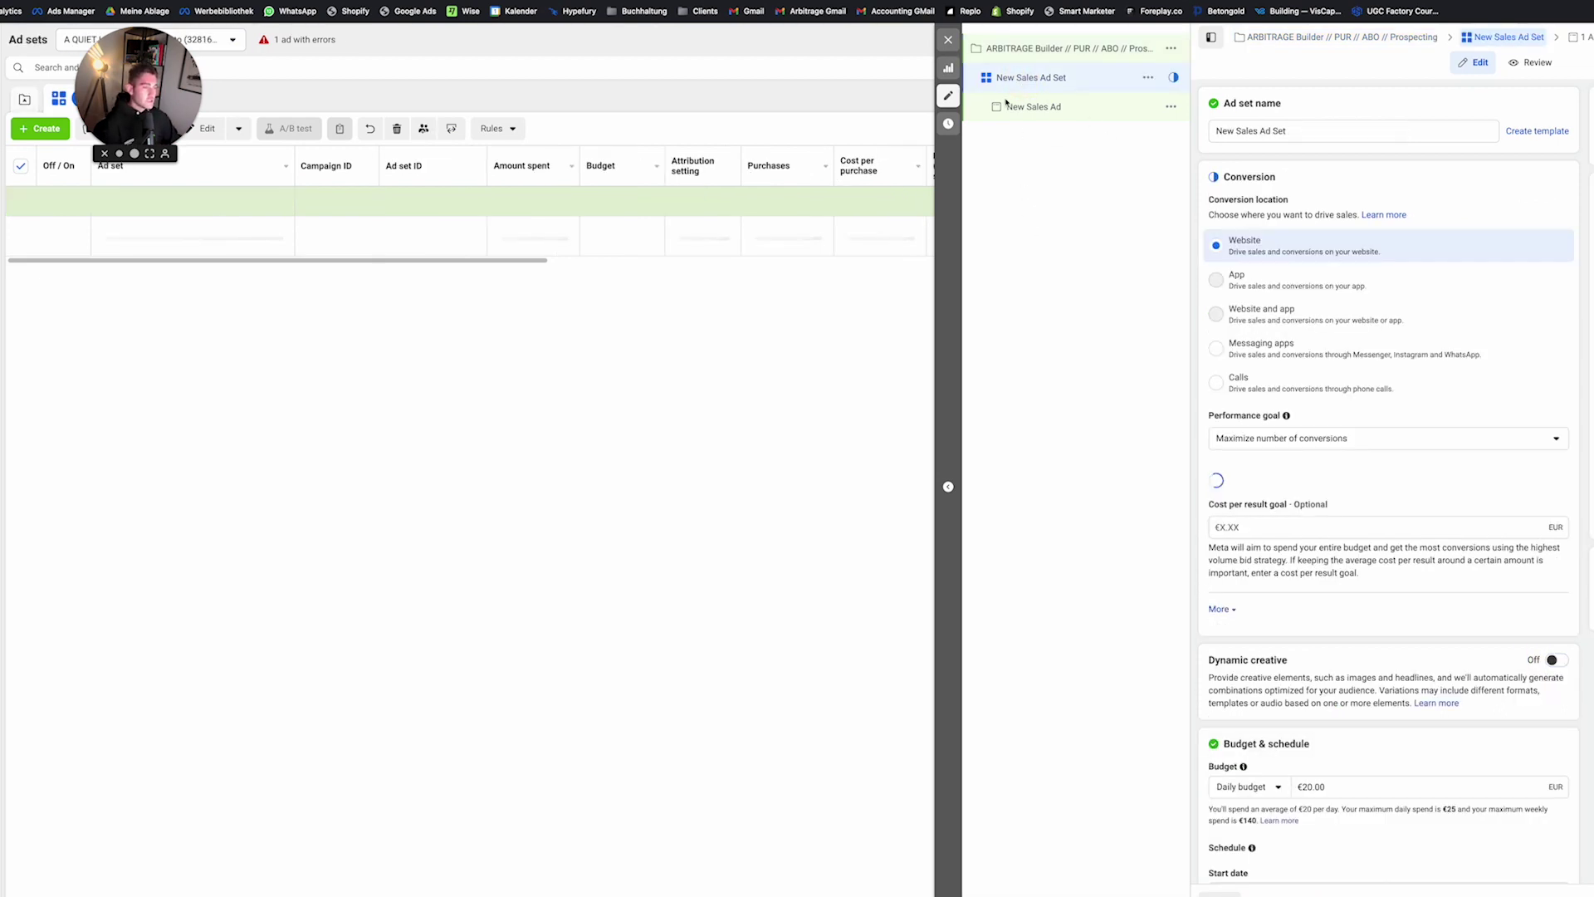
triple_click(1341, 131)
text(PUR)
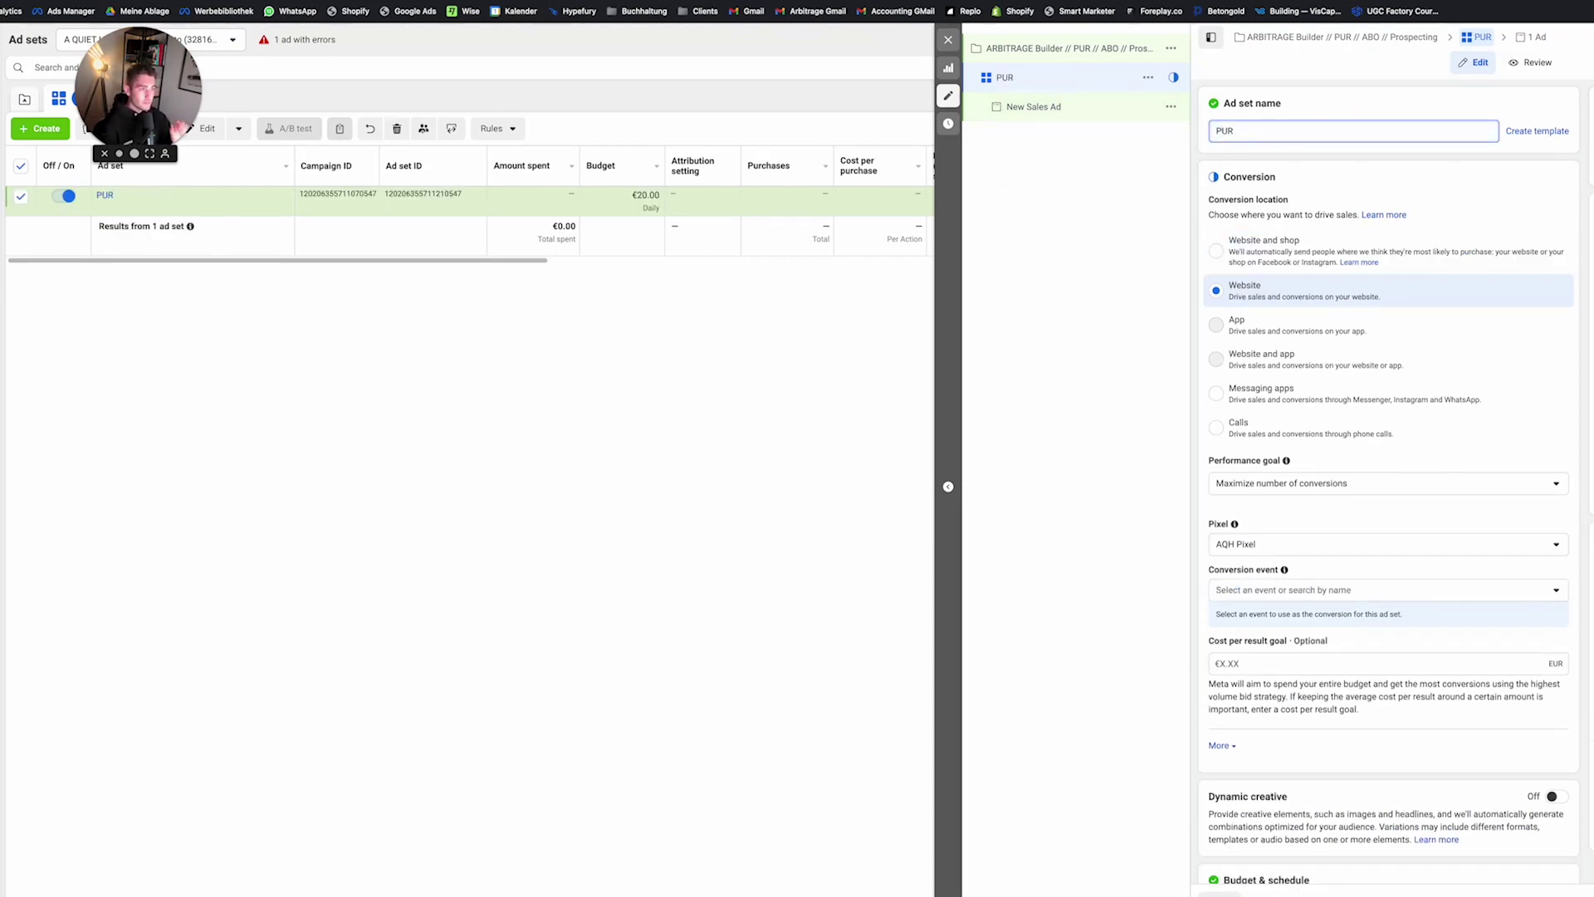
text( //)
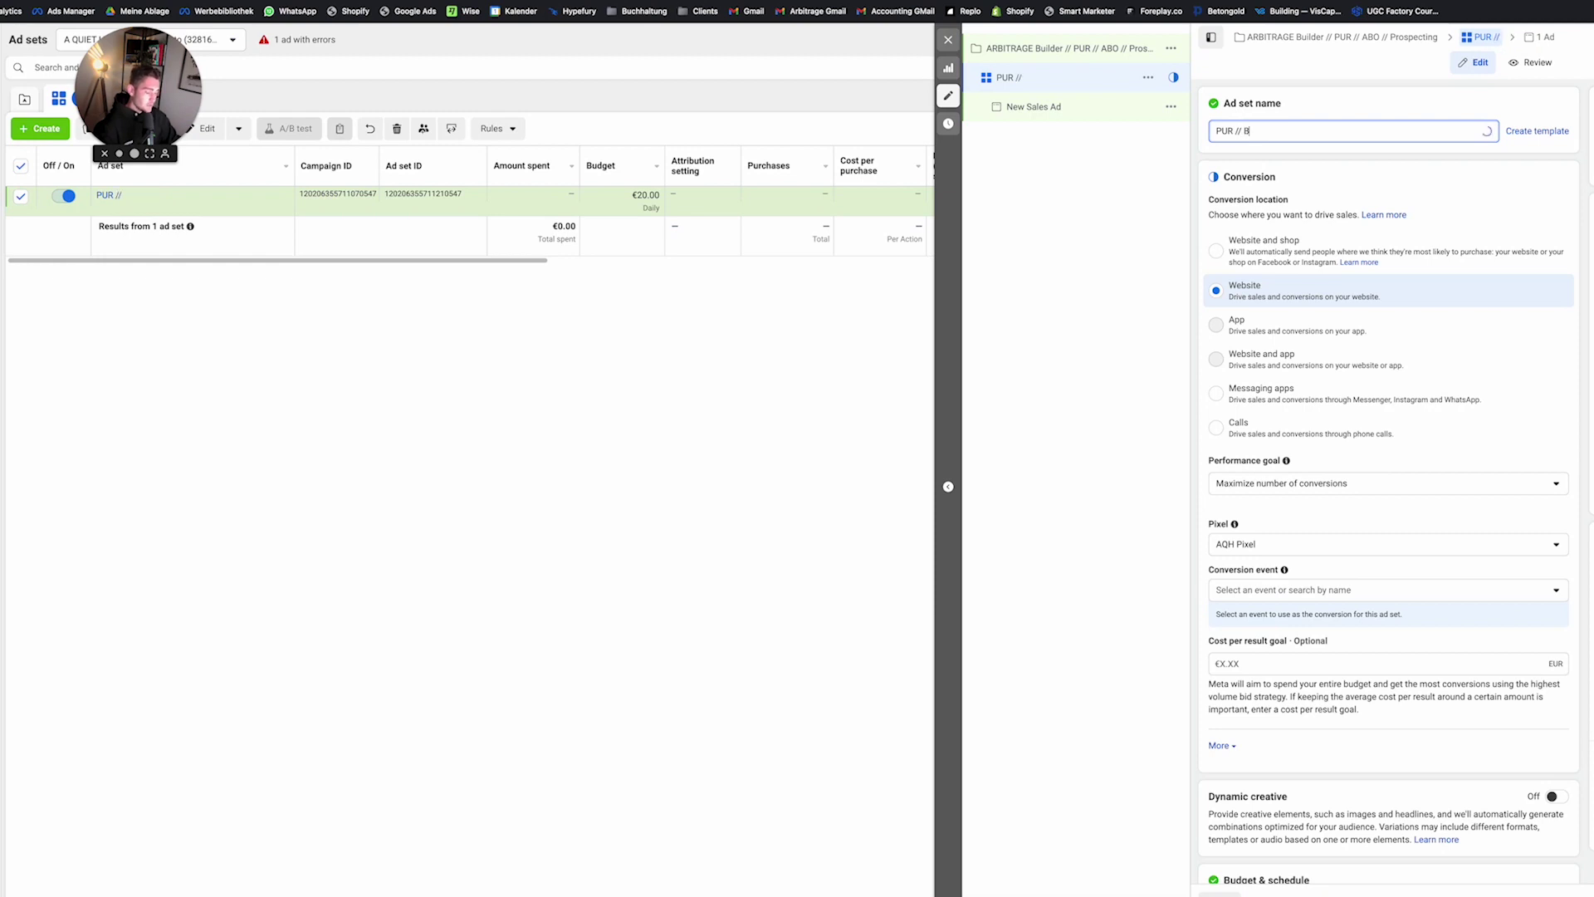
text( Broad)
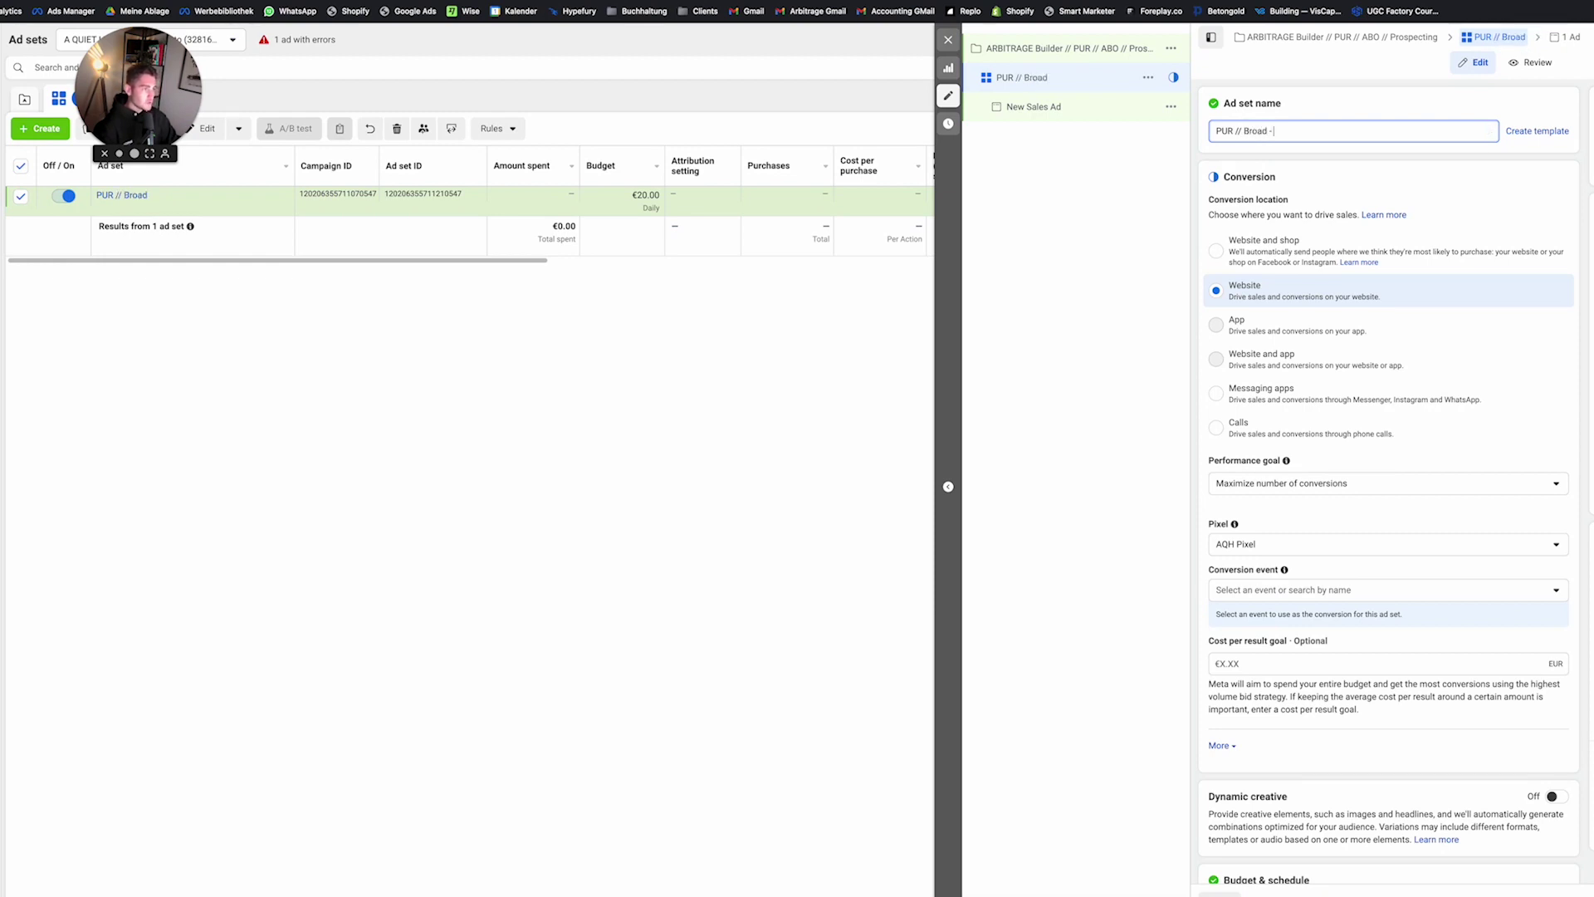
text( - Affor)
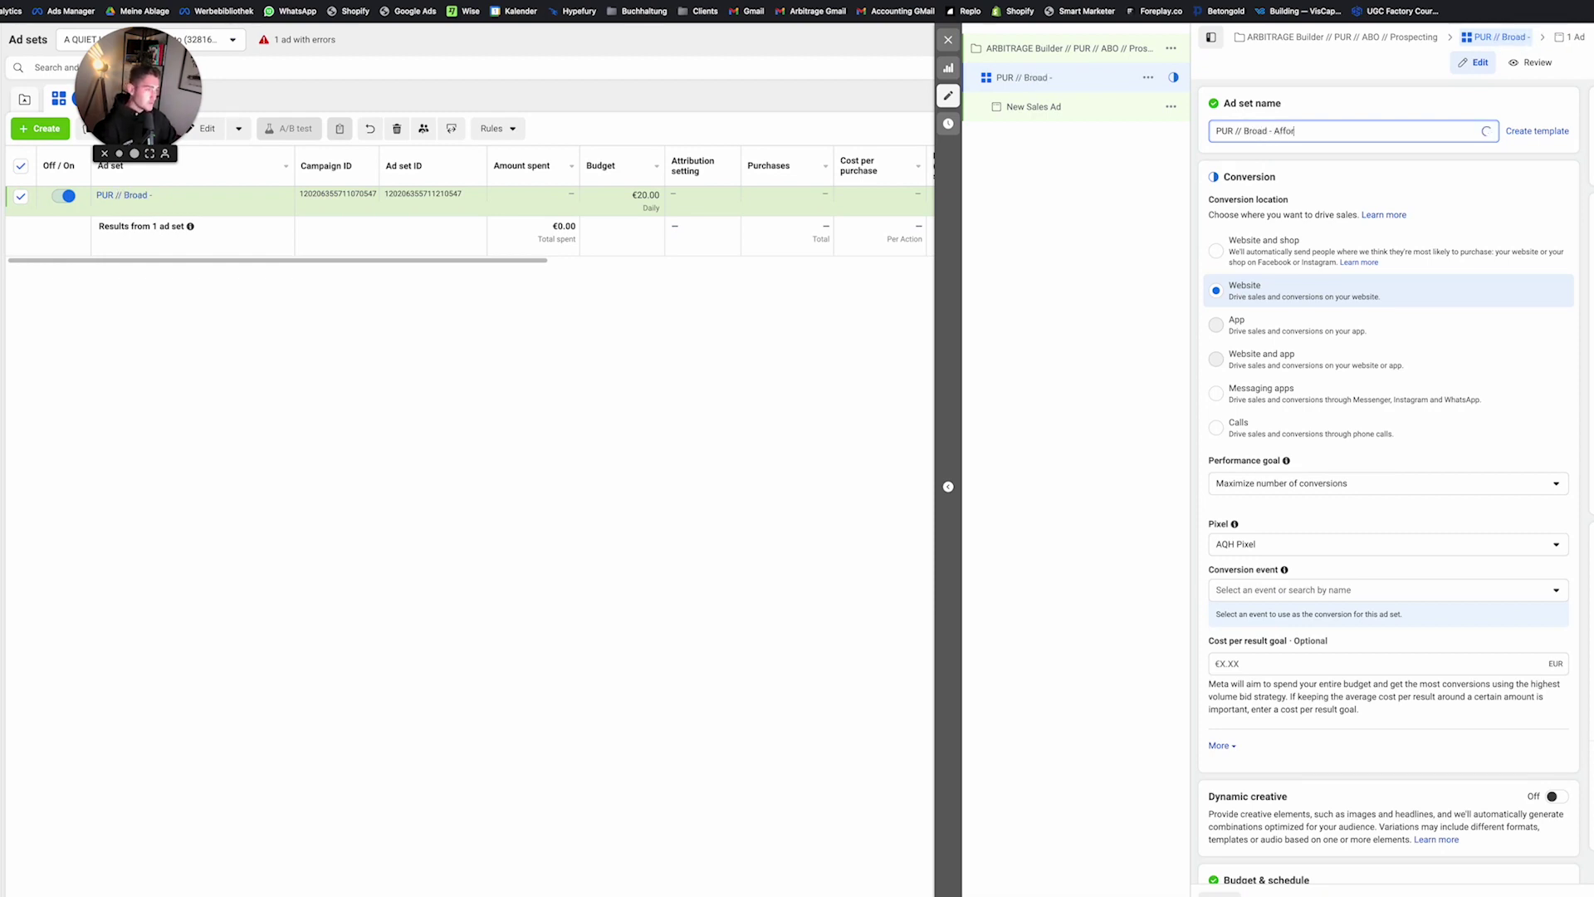
text(dability // Auto)
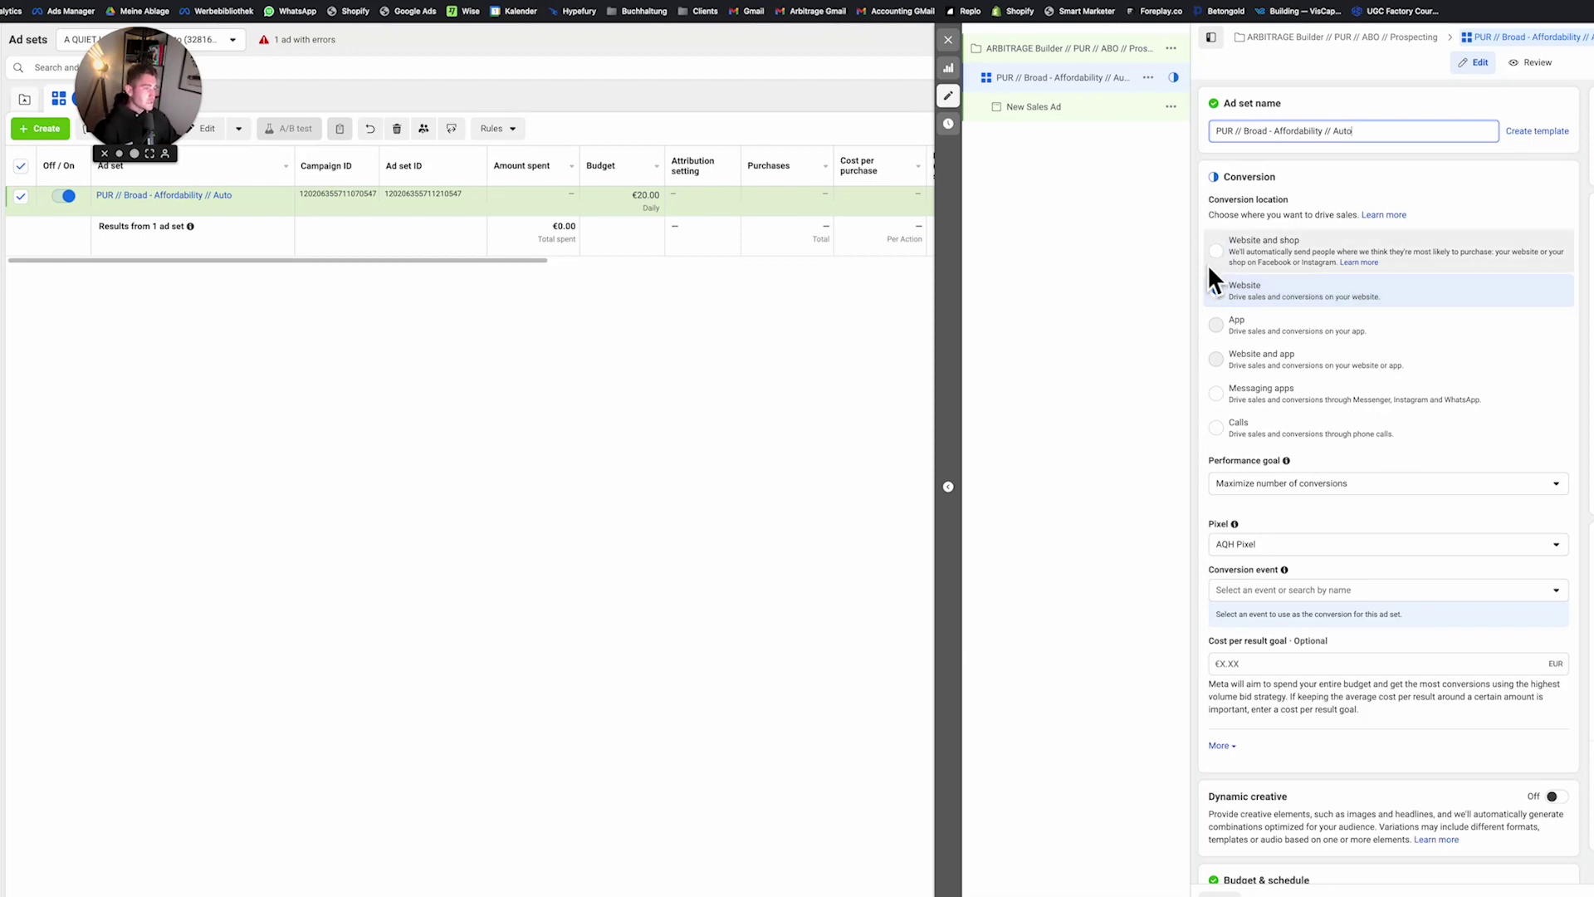
Step: Set the ad set's conversion event to Purchase
scroll(1404, 481, down, 3)
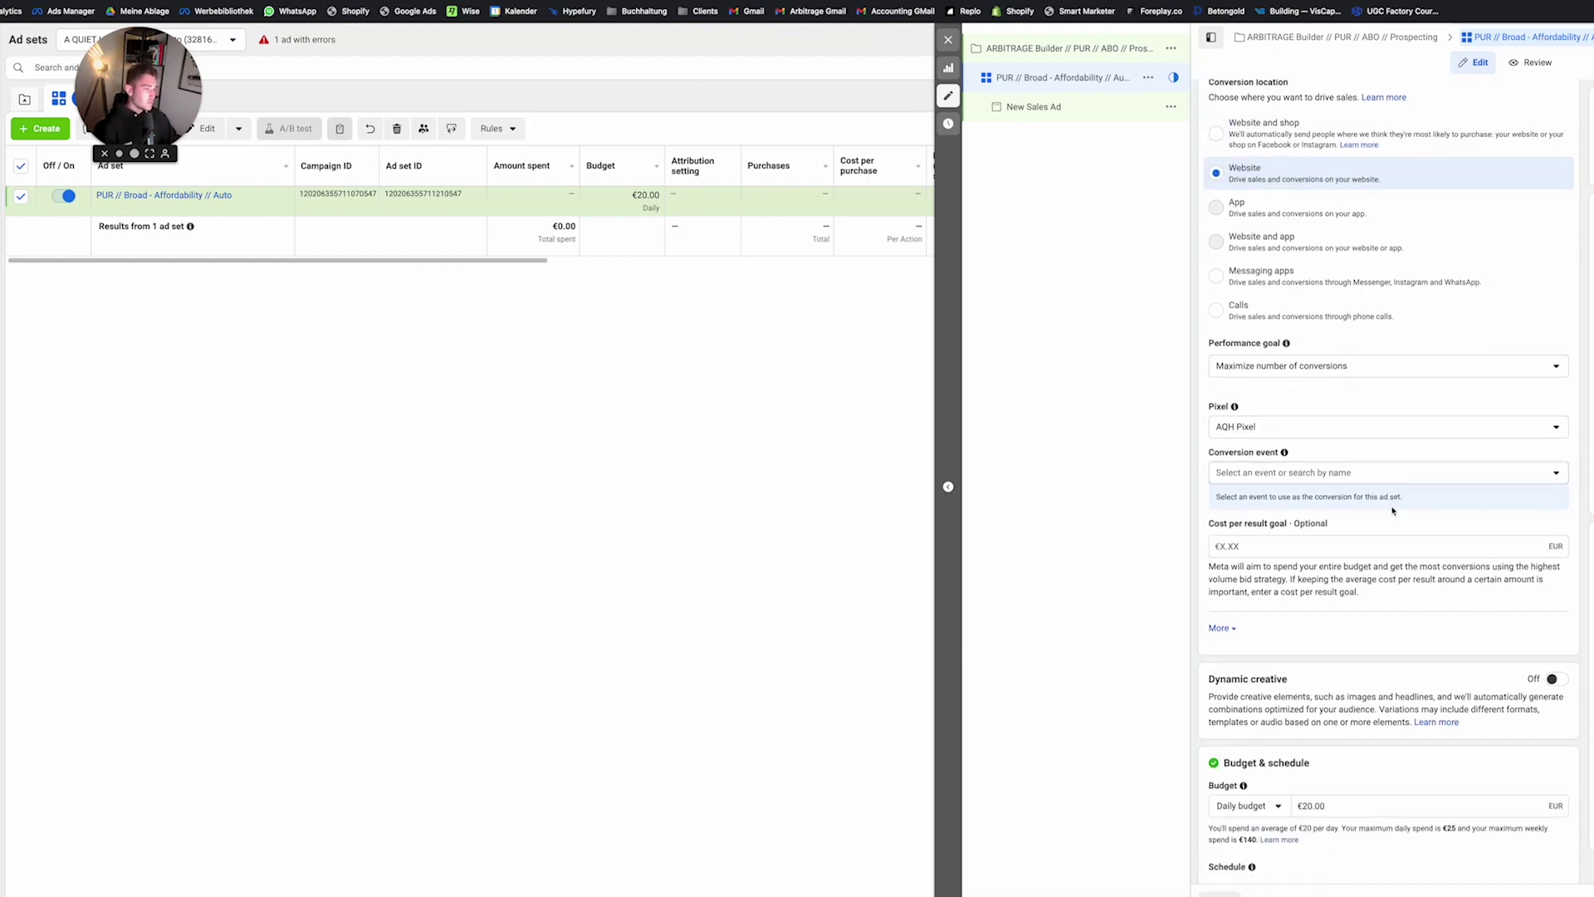
click(1256, 349)
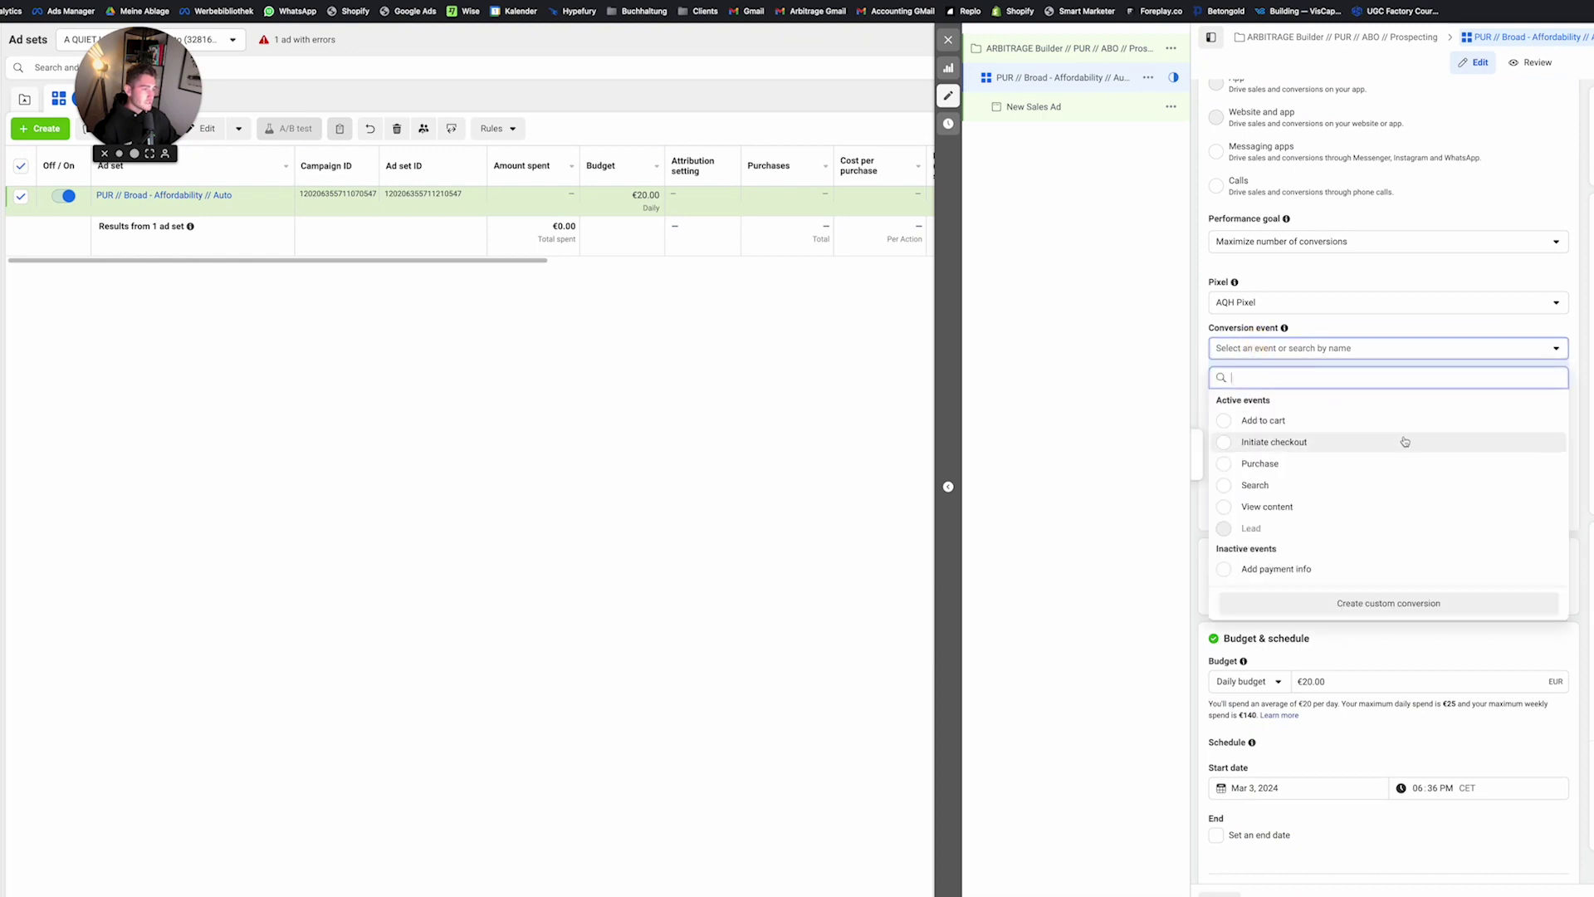
click(1326, 468)
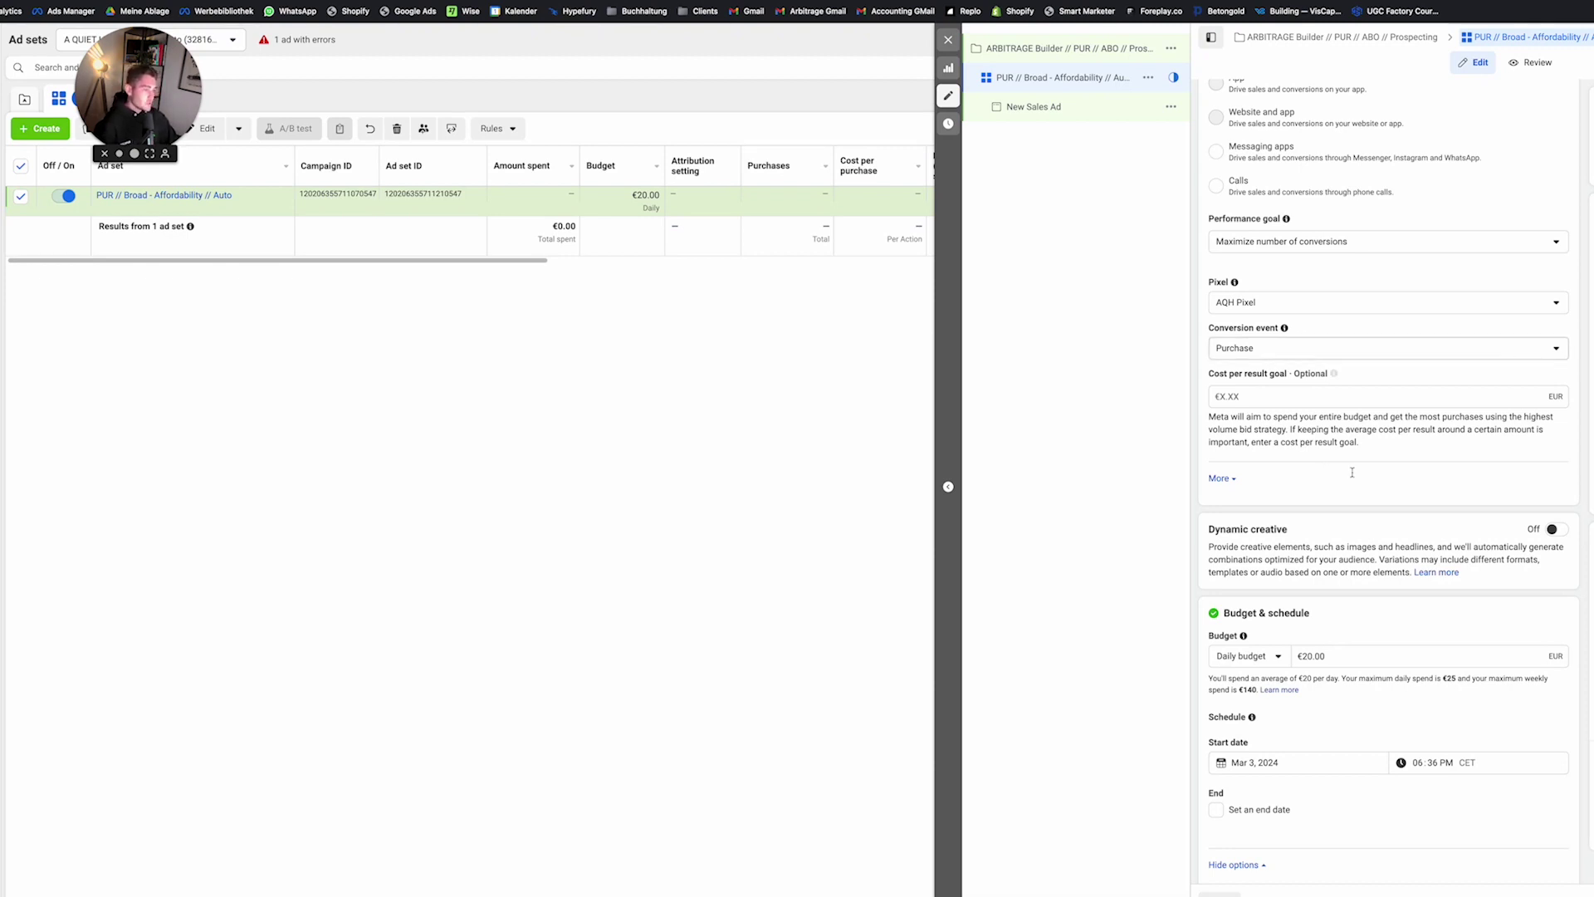
Step: Set the ad set's daily budget to €90
scroll(1225, 316, down, 1)
scroll(1393, 337, down, 2)
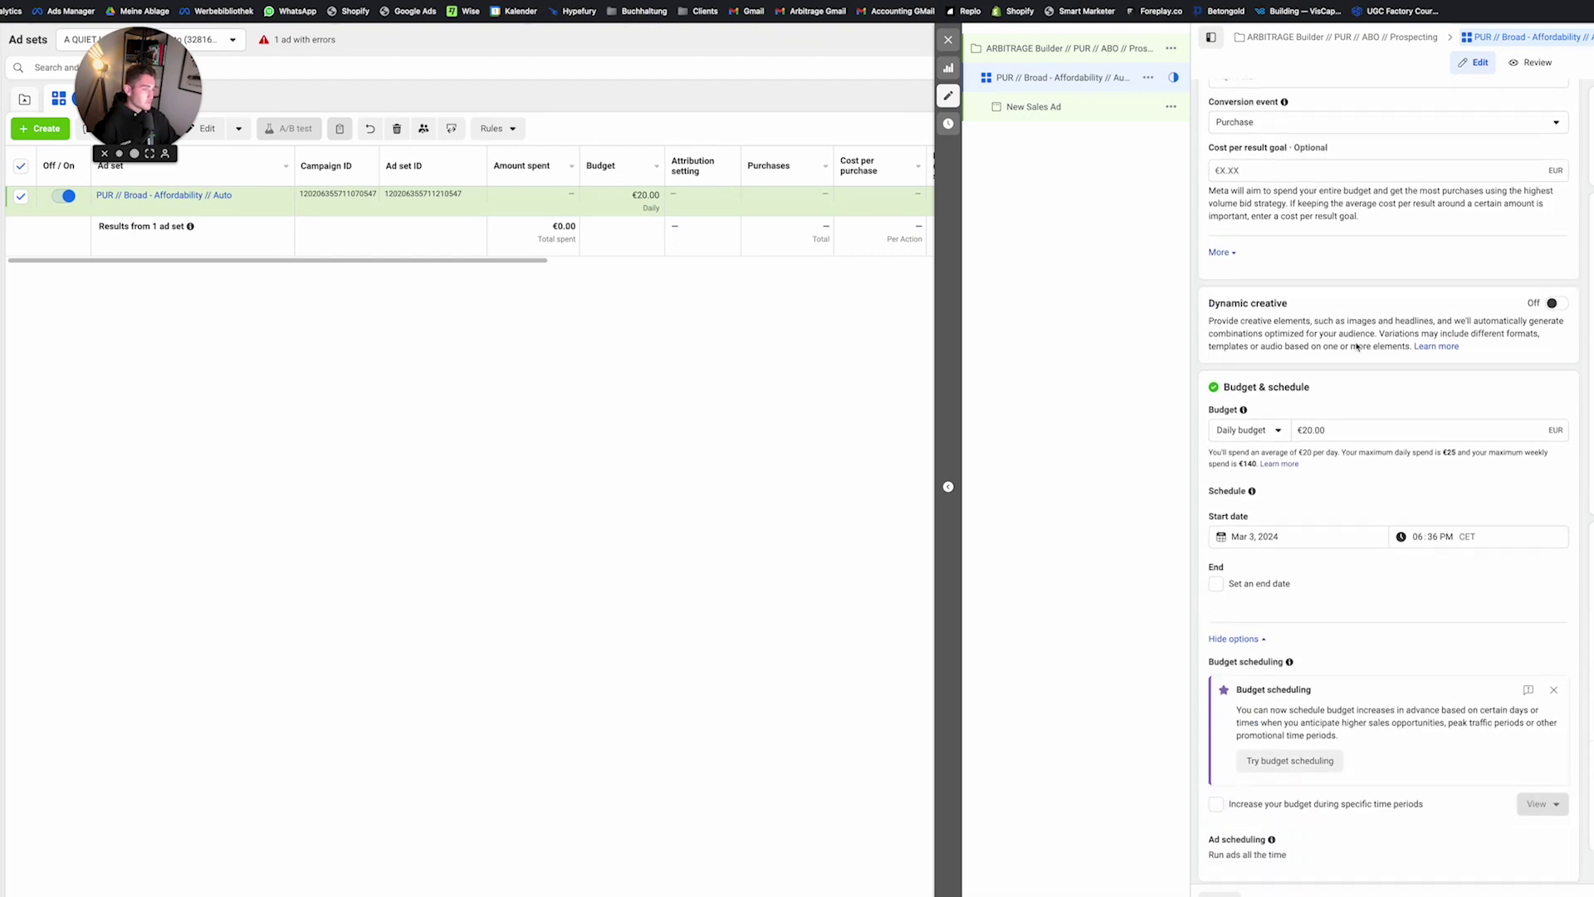
scroll(1240, 415, down, 1)
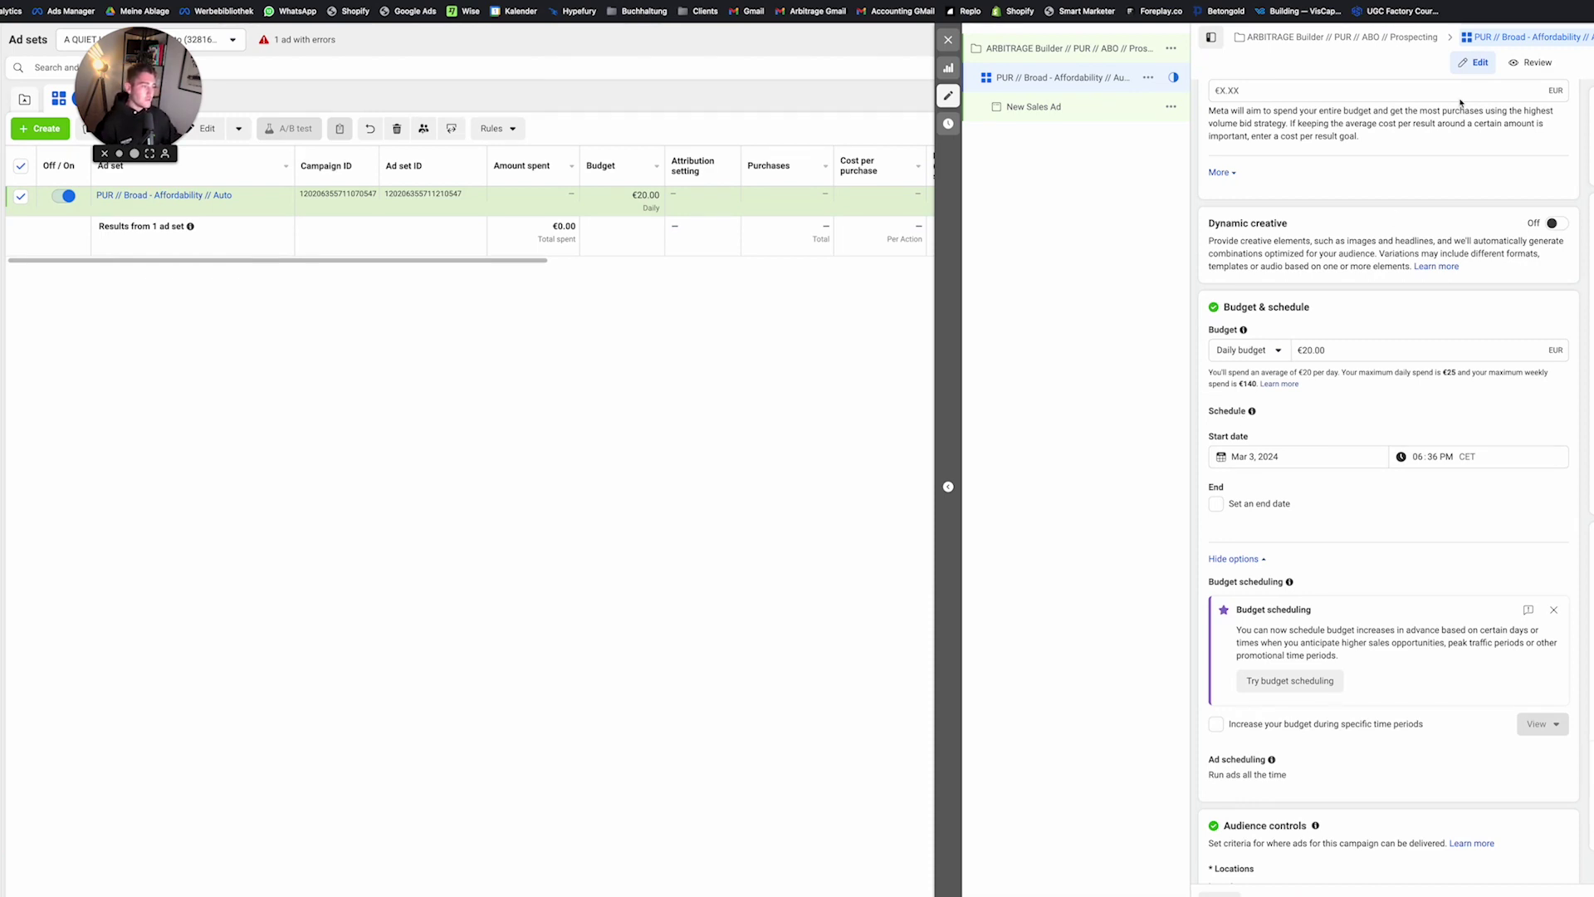
click(1364, 347)
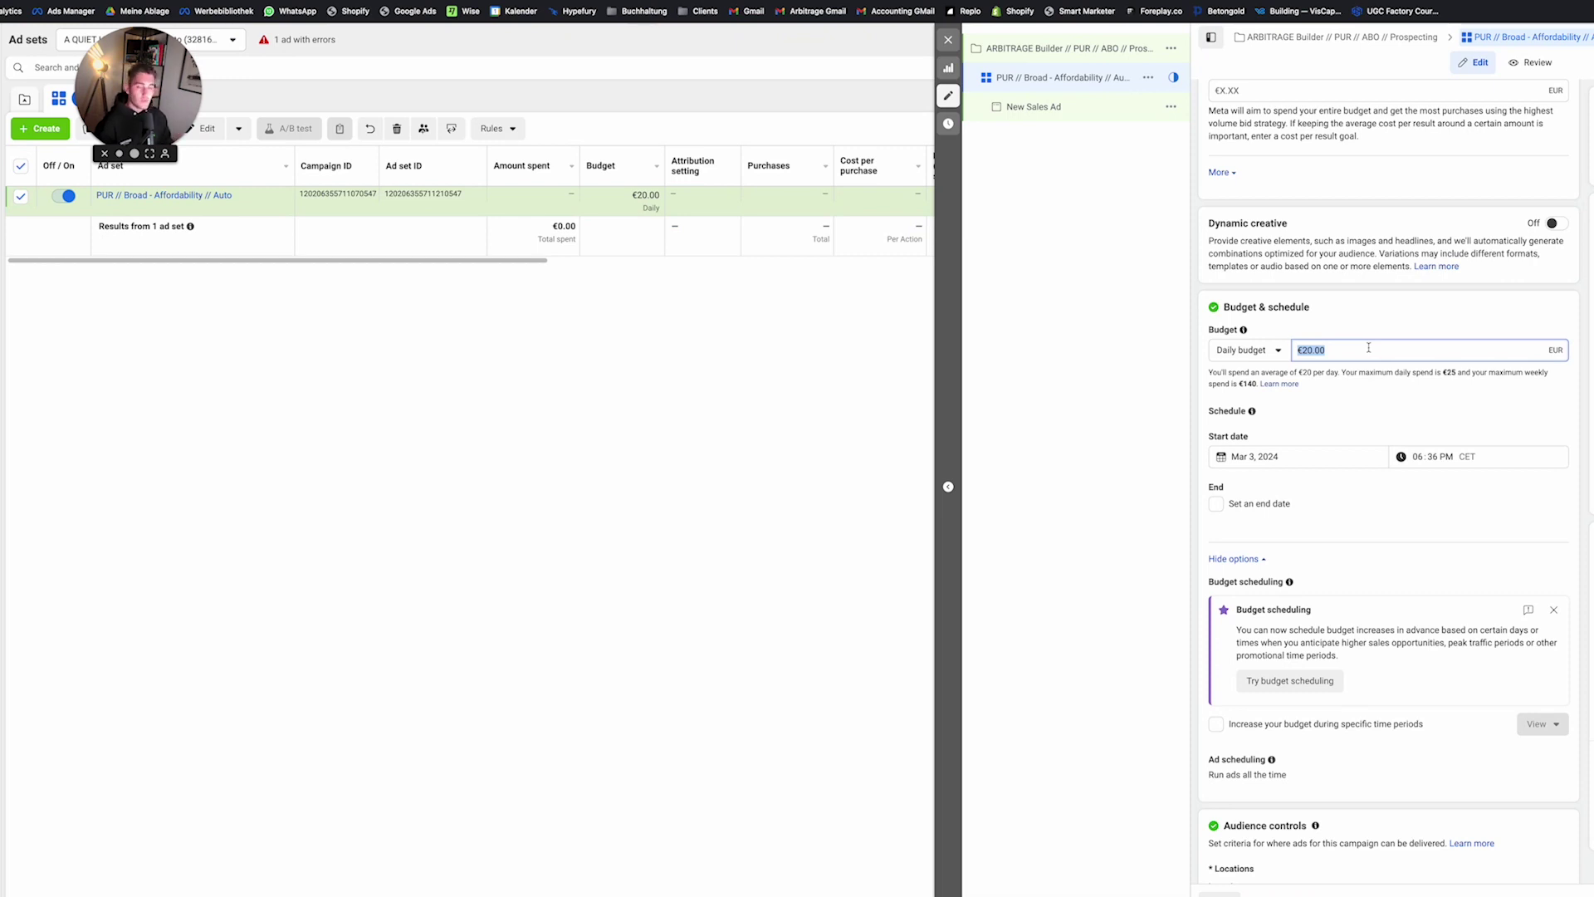
text(90)
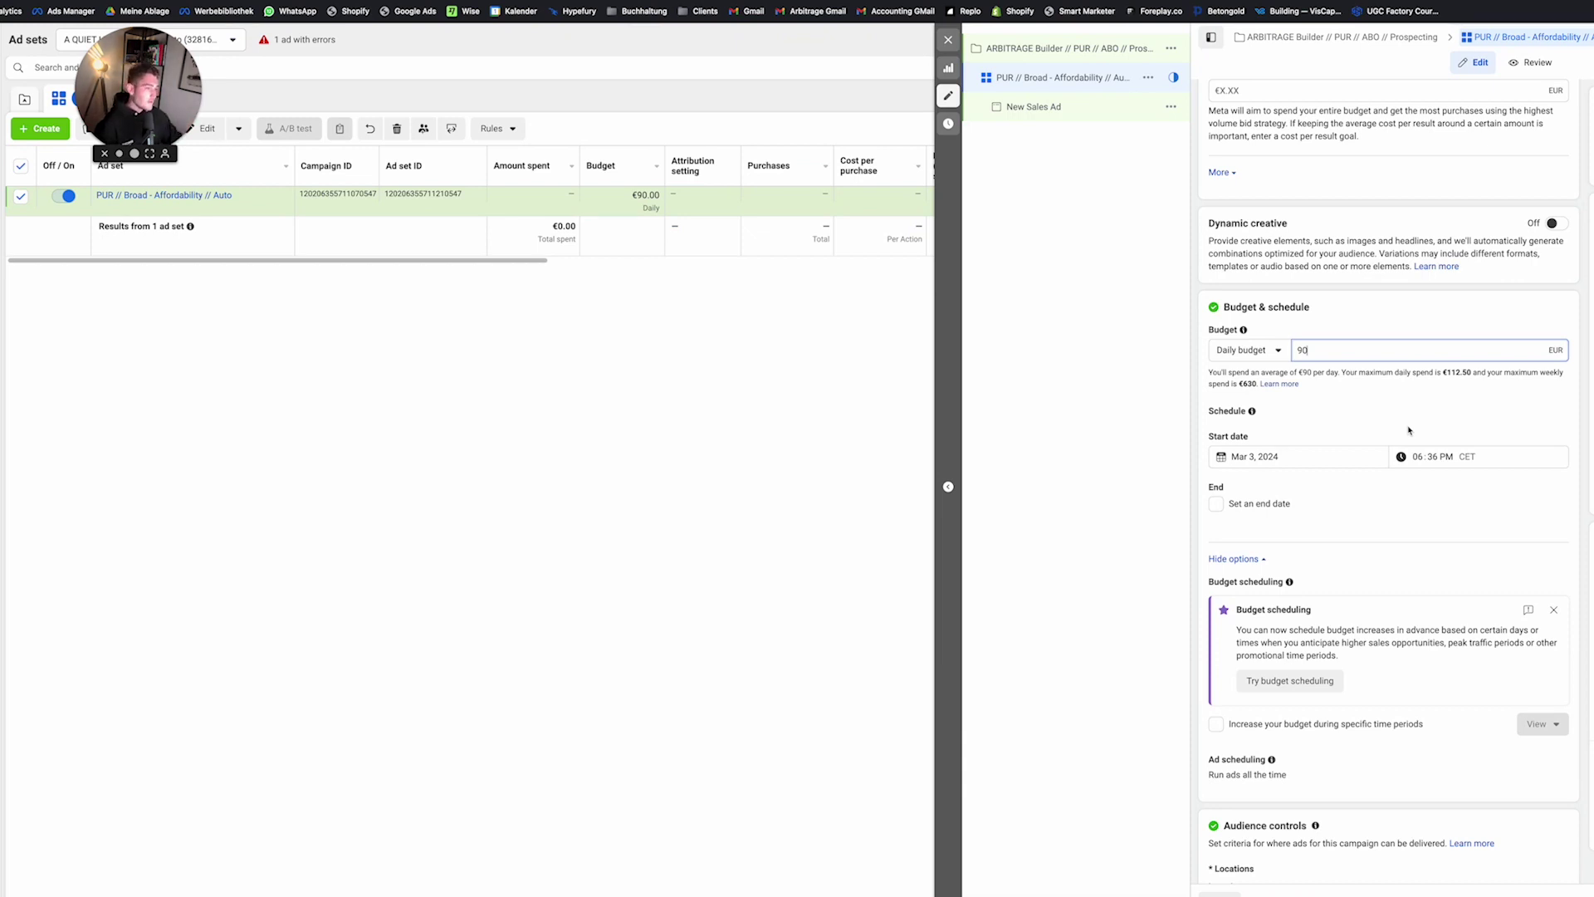
Step: Schedule the ad set to start on Mar 4, 2024 at 12:00 AM
click(1325, 456)
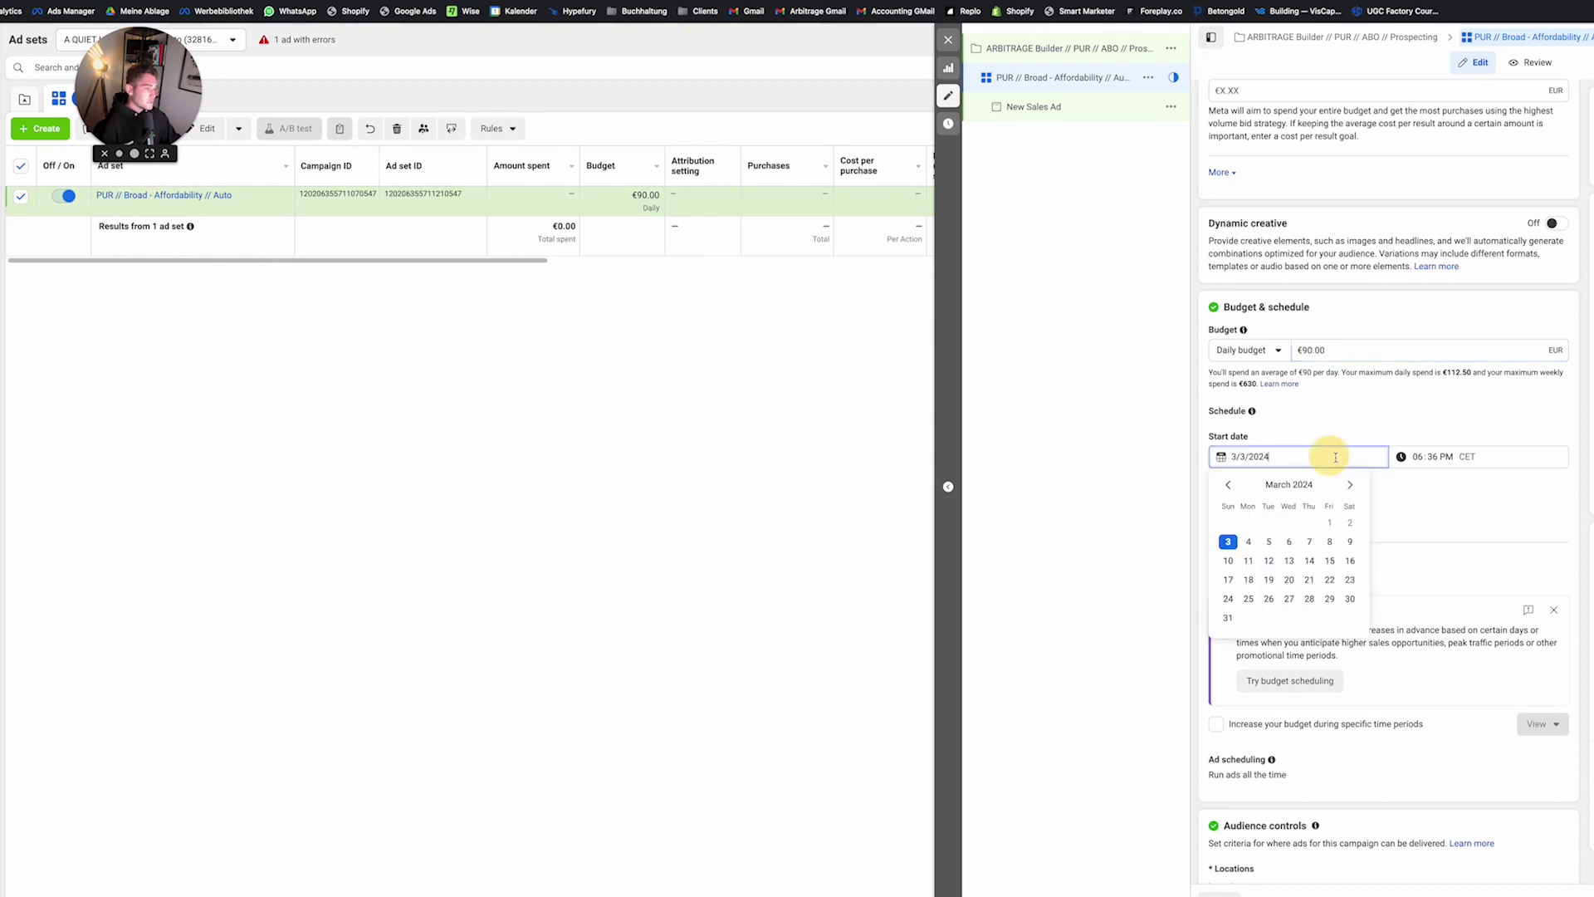
click(1248, 541)
click(1420, 456)
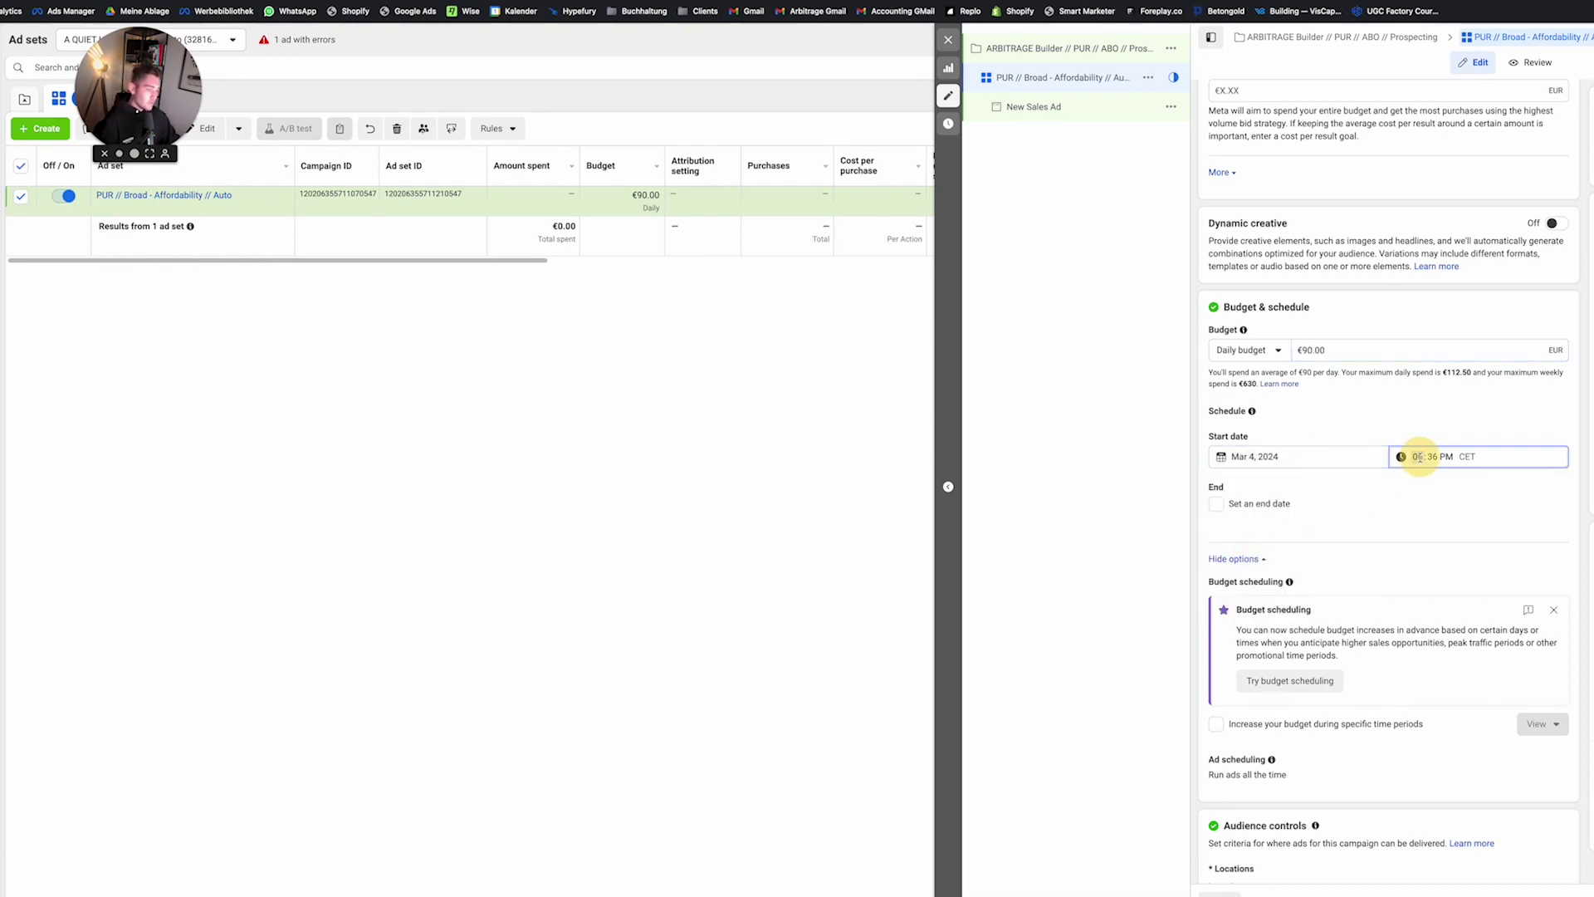
text(12:00)
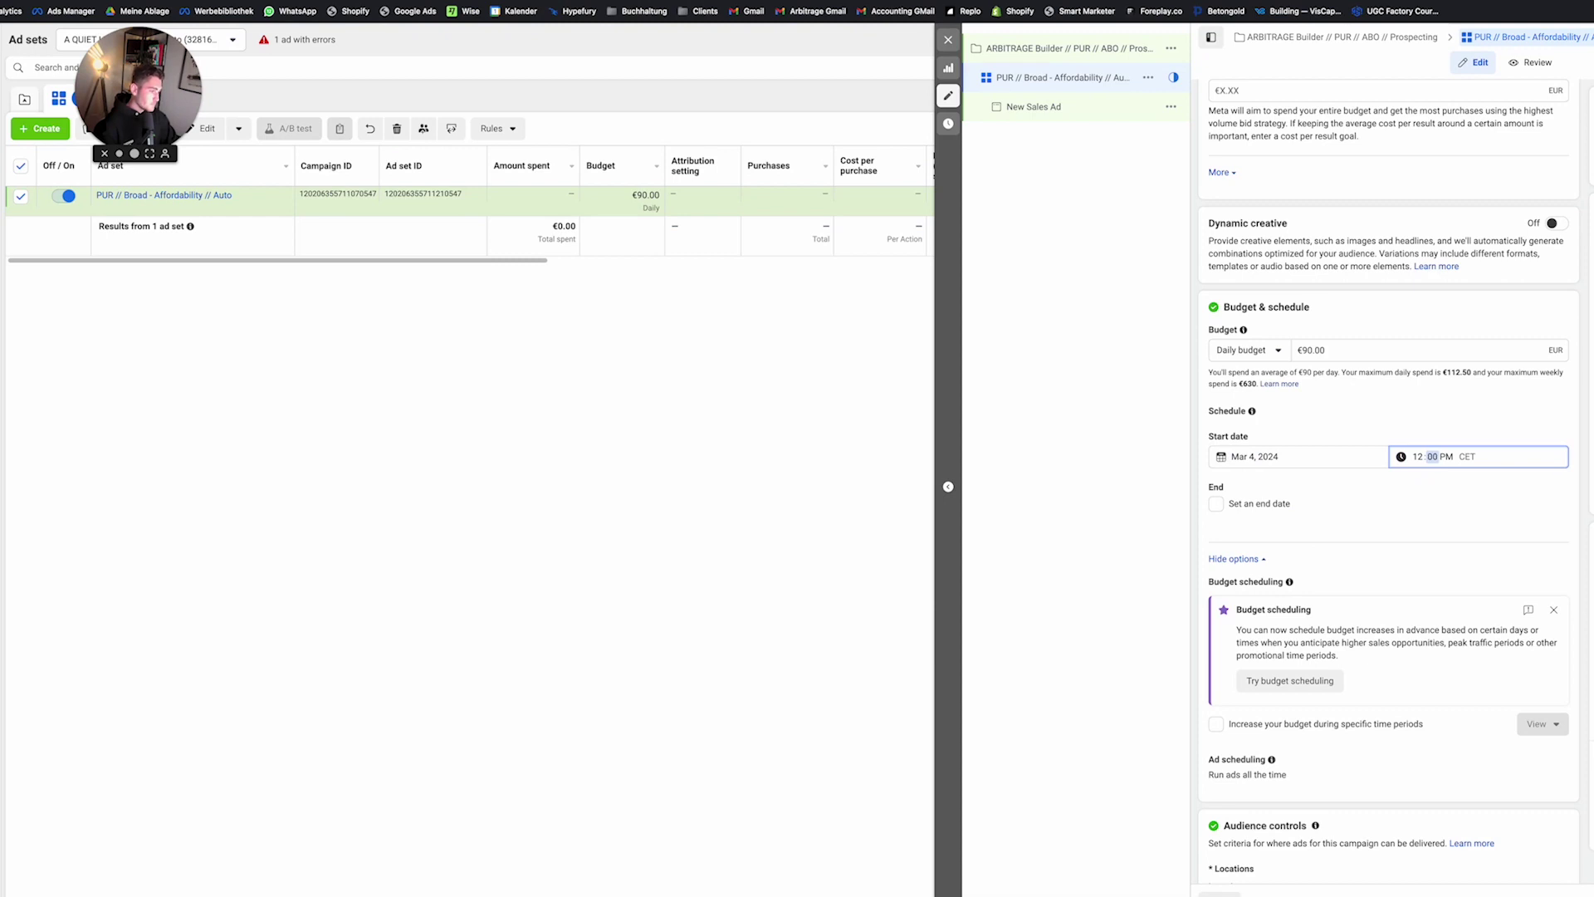
text(a)
click(1441, 490)
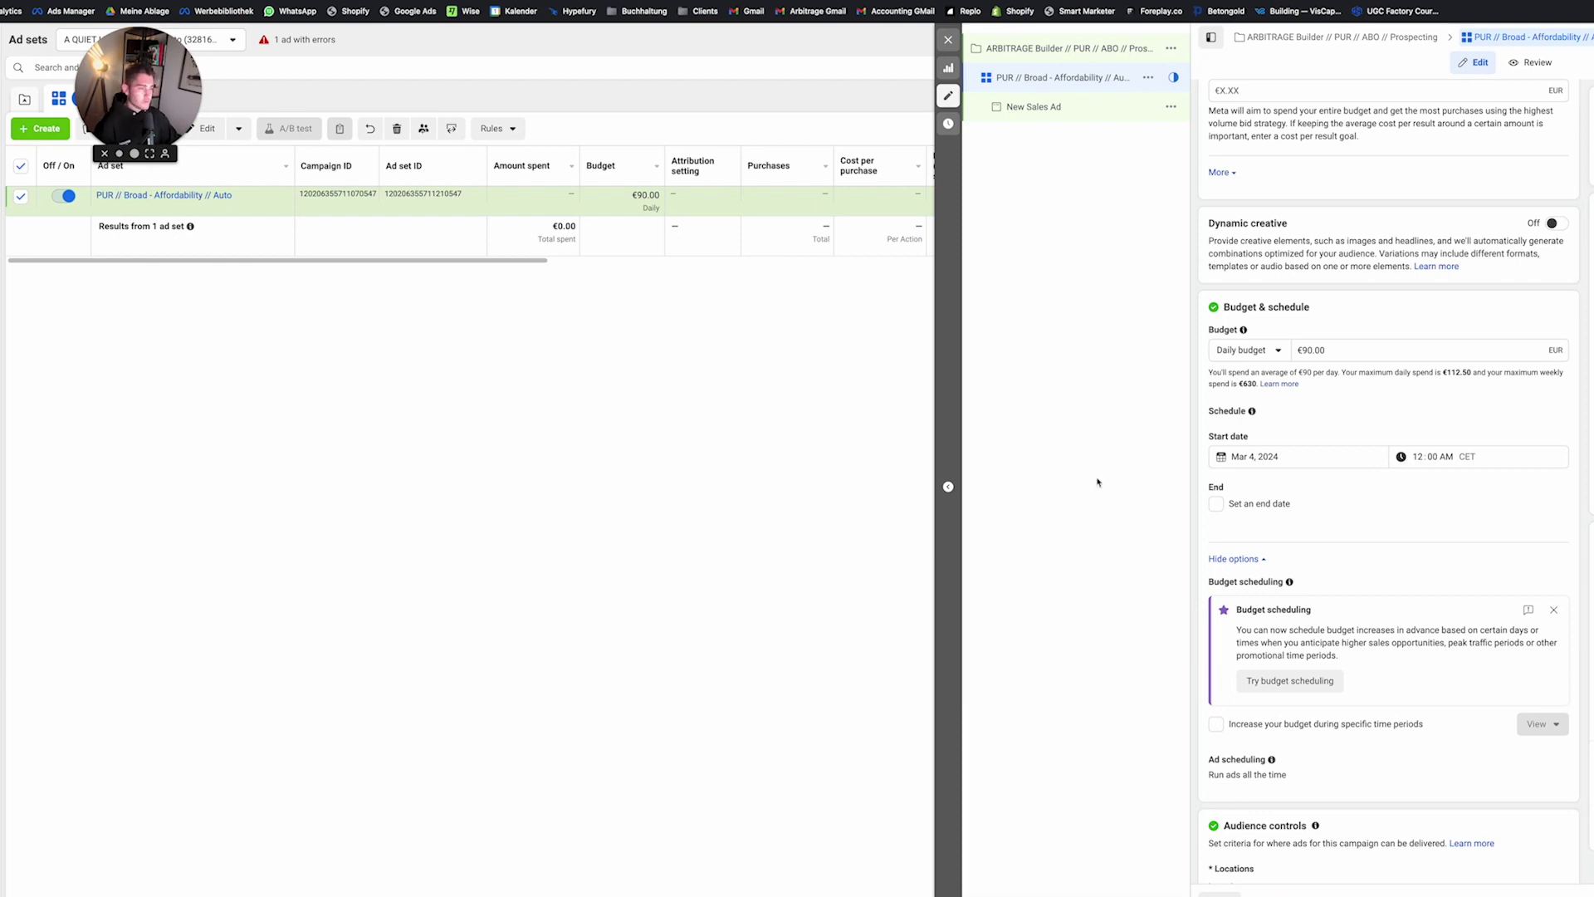
Step: Expand the additional audience controls and check which existing custom audiences can be excluded
scroll(1460, 541, down, 5)
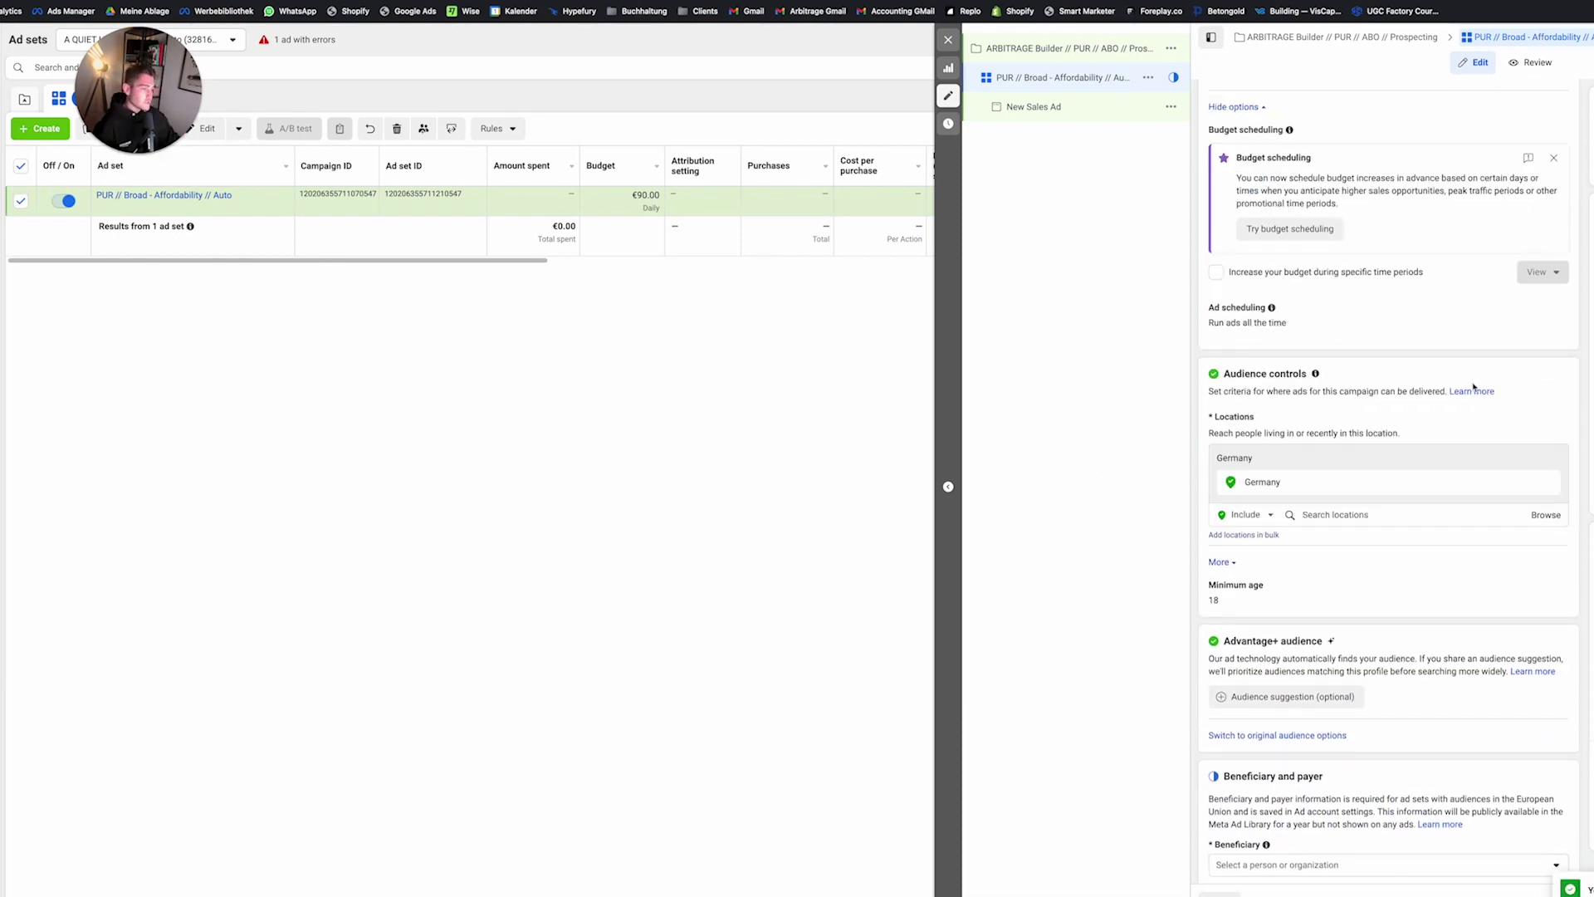
click(1228, 565)
scroll(1314, 612, down, 1)
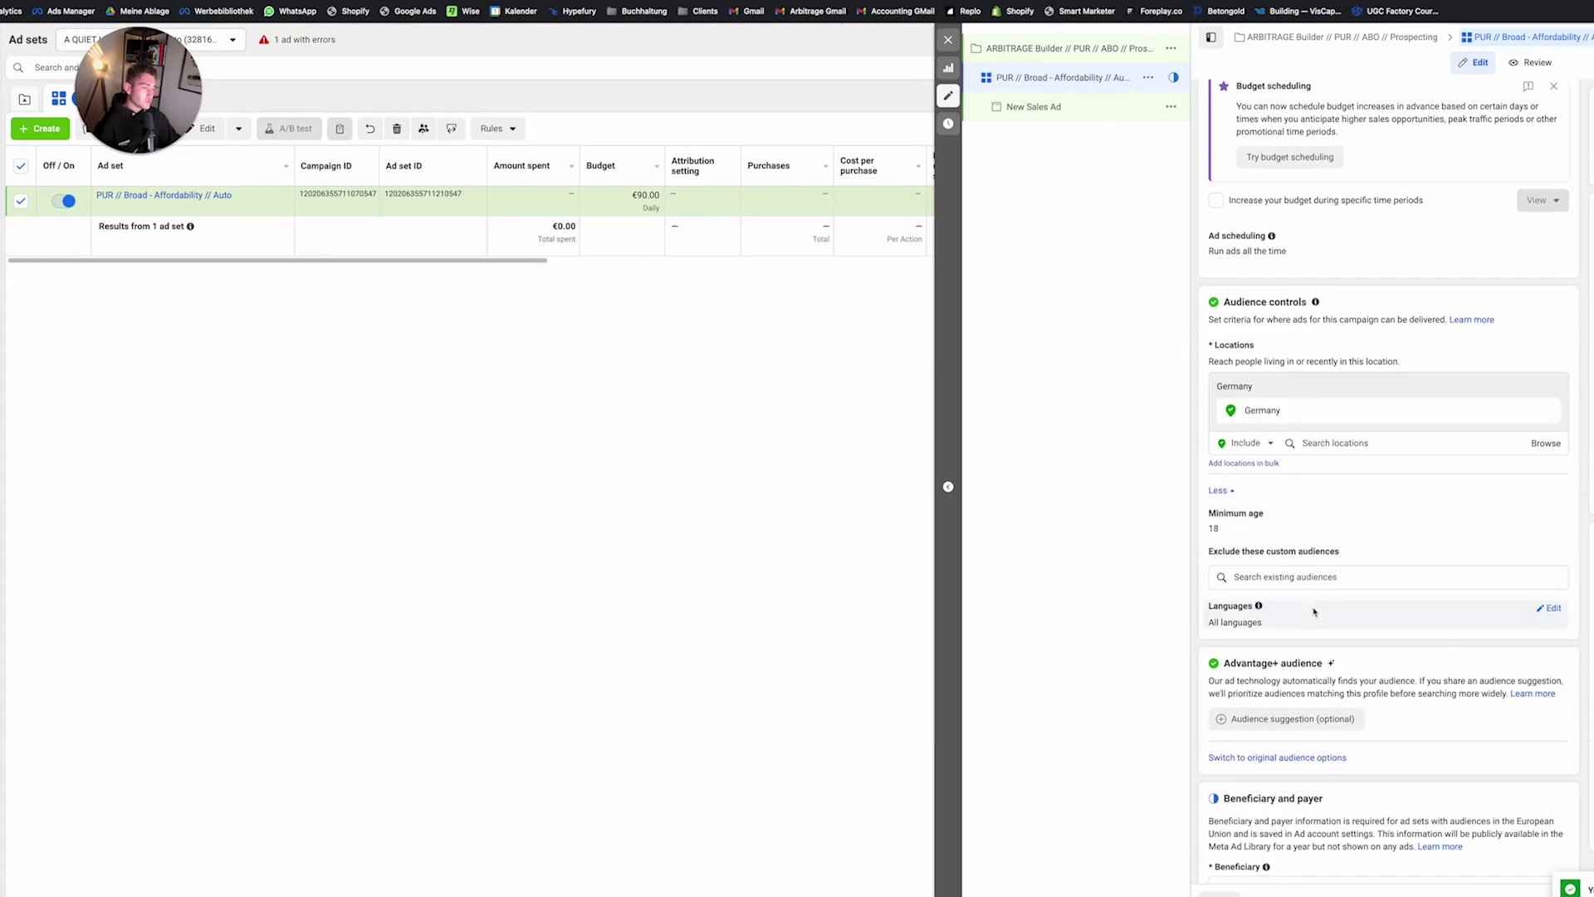
click(1288, 575)
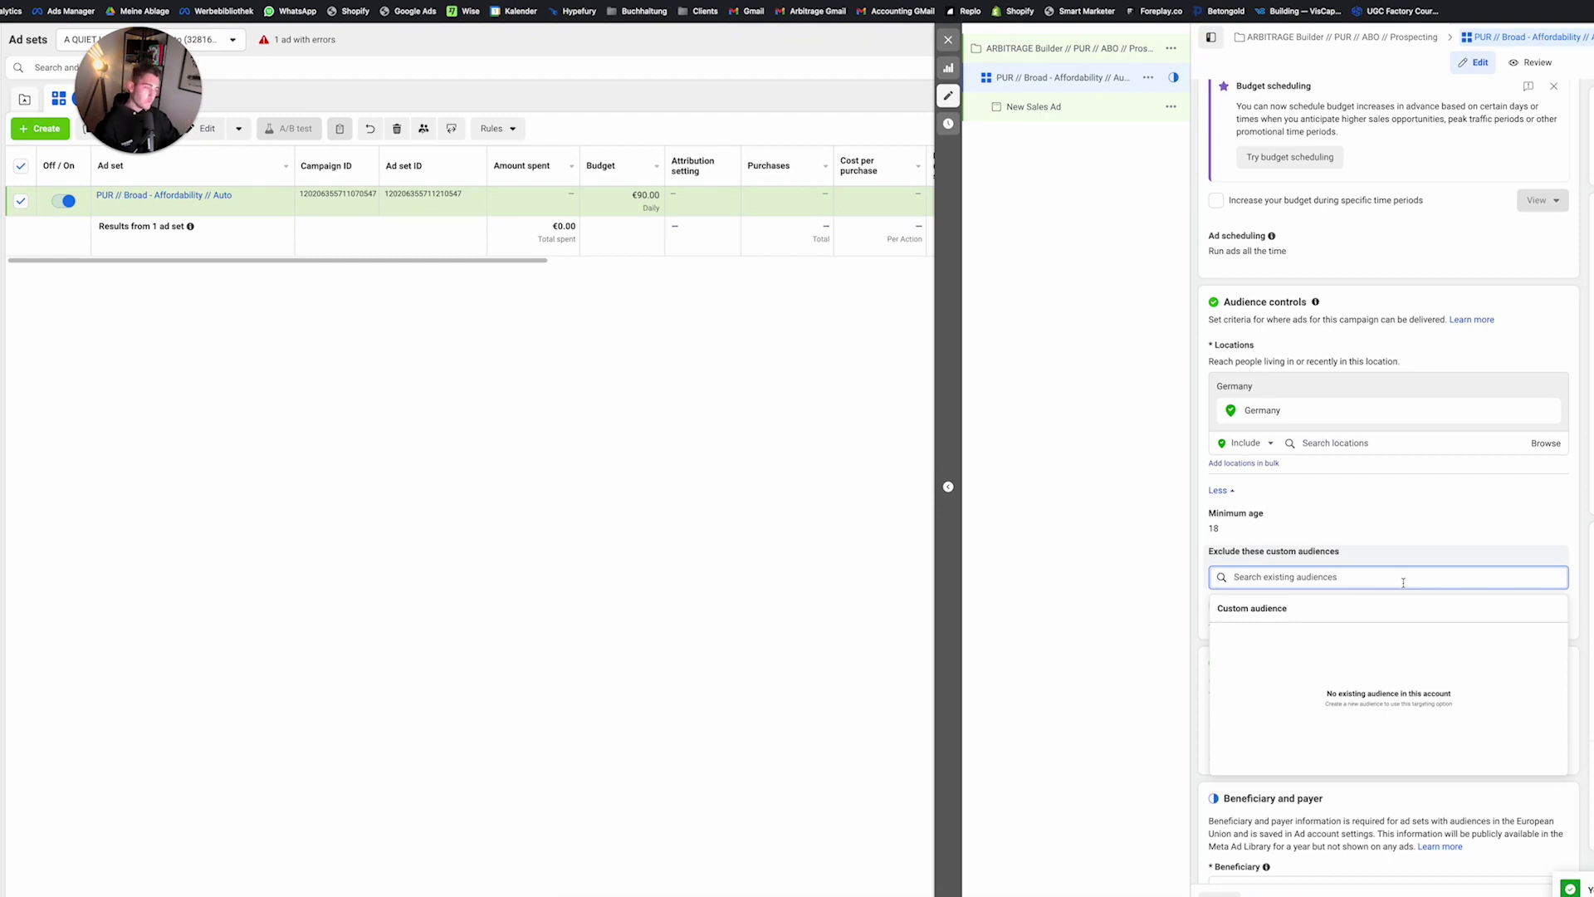
click(1437, 531)
scroll(1400, 614, down, 1)
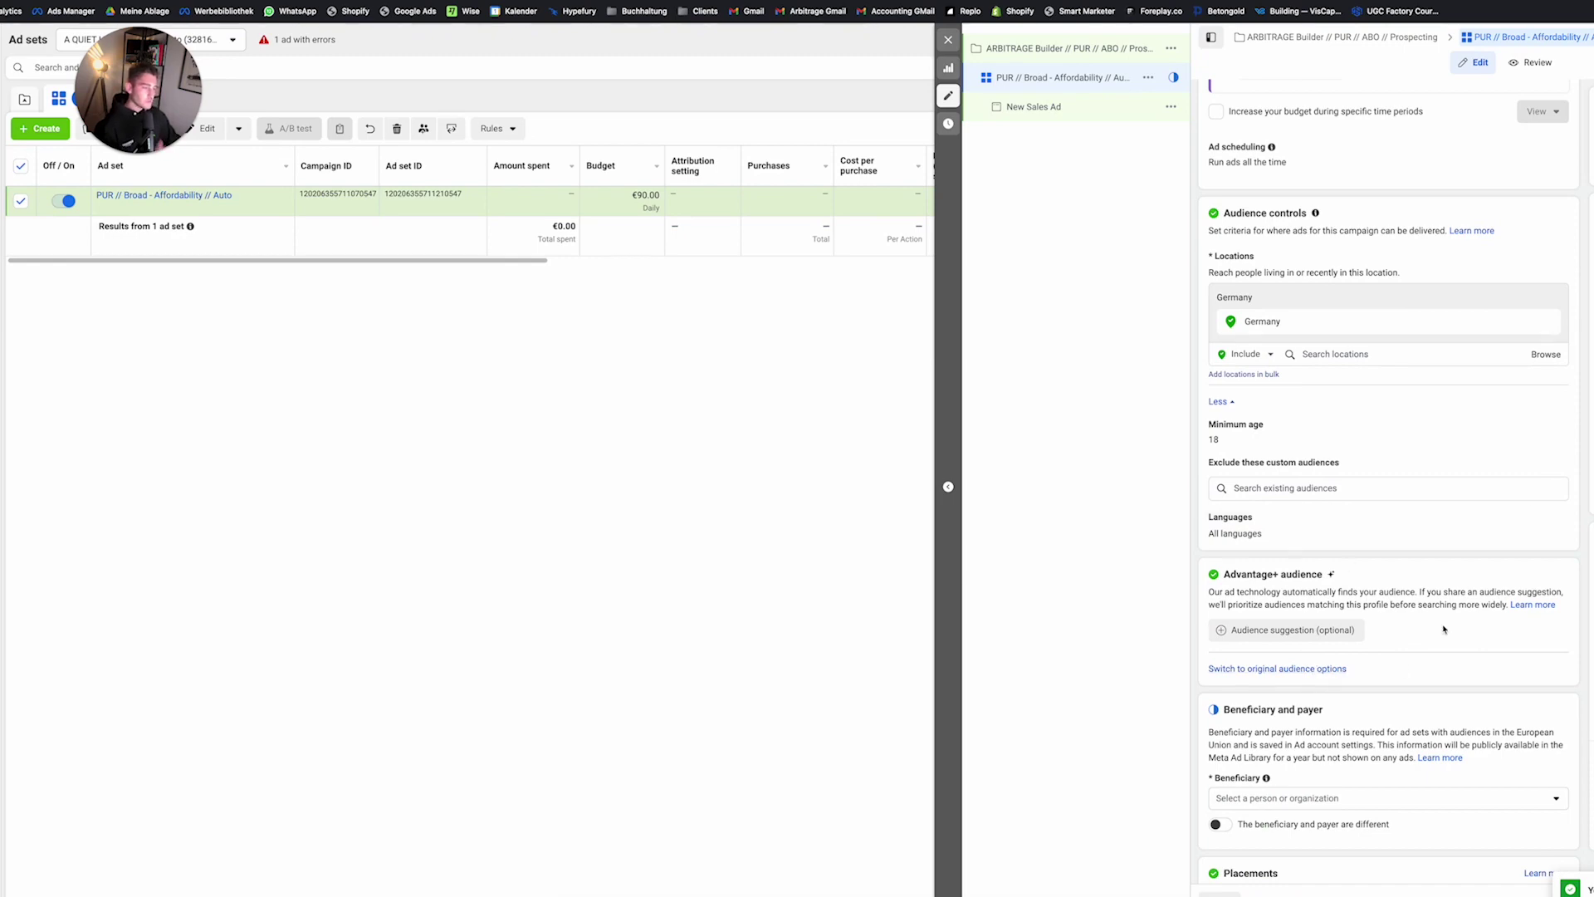
Step: Switch the ad set from Advantage+ audience to the original audience options and add an exclusion field for custom audiences
click(1263, 670)
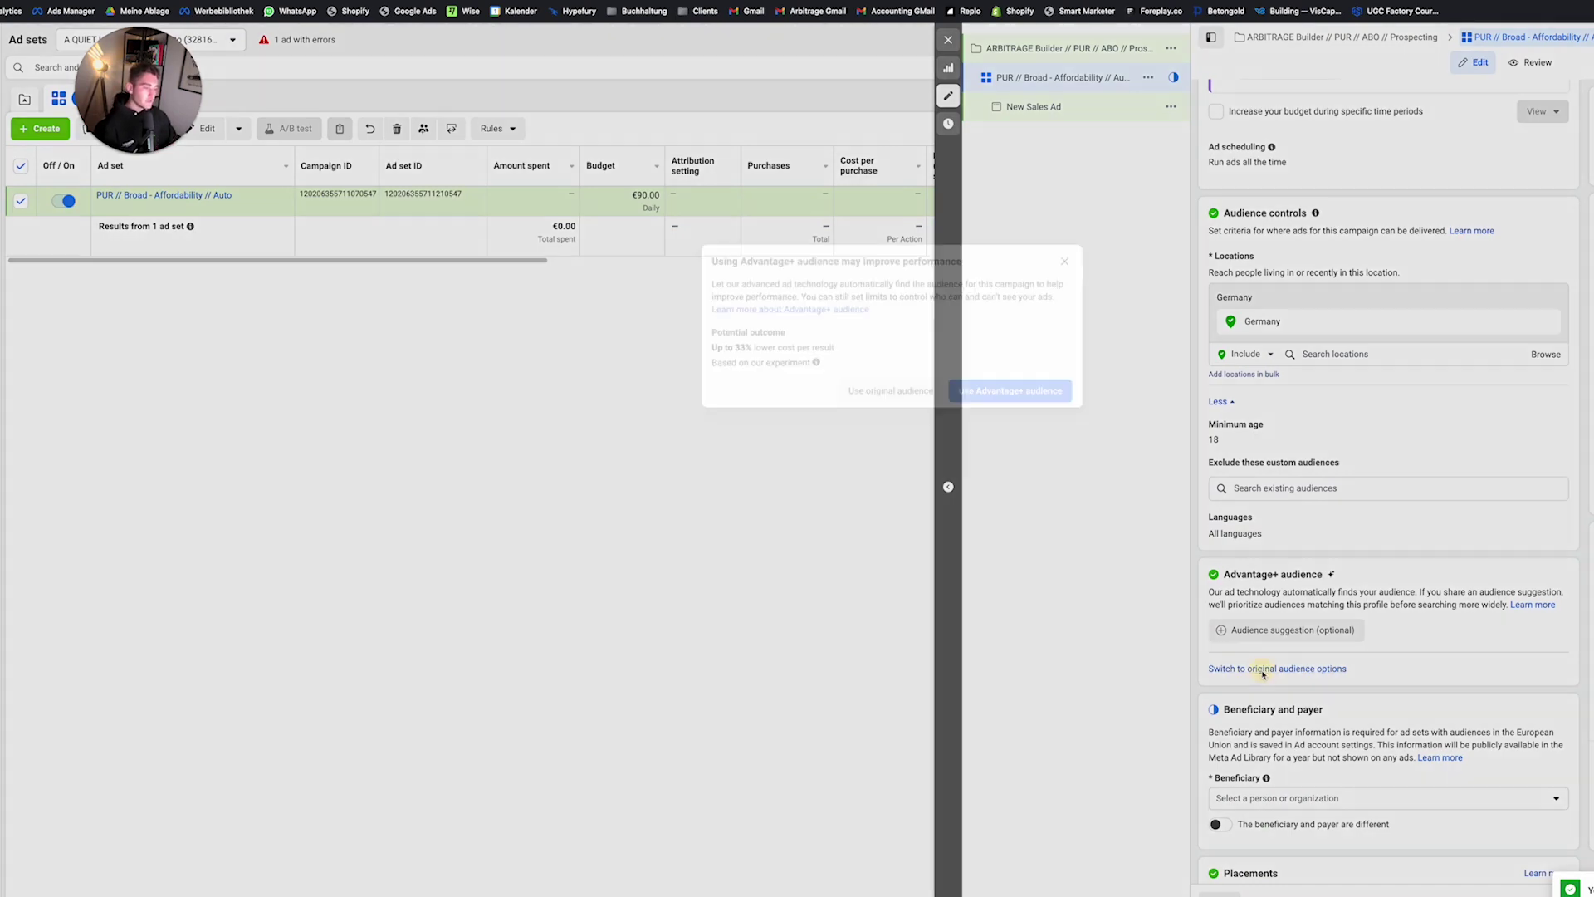
click(885, 394)
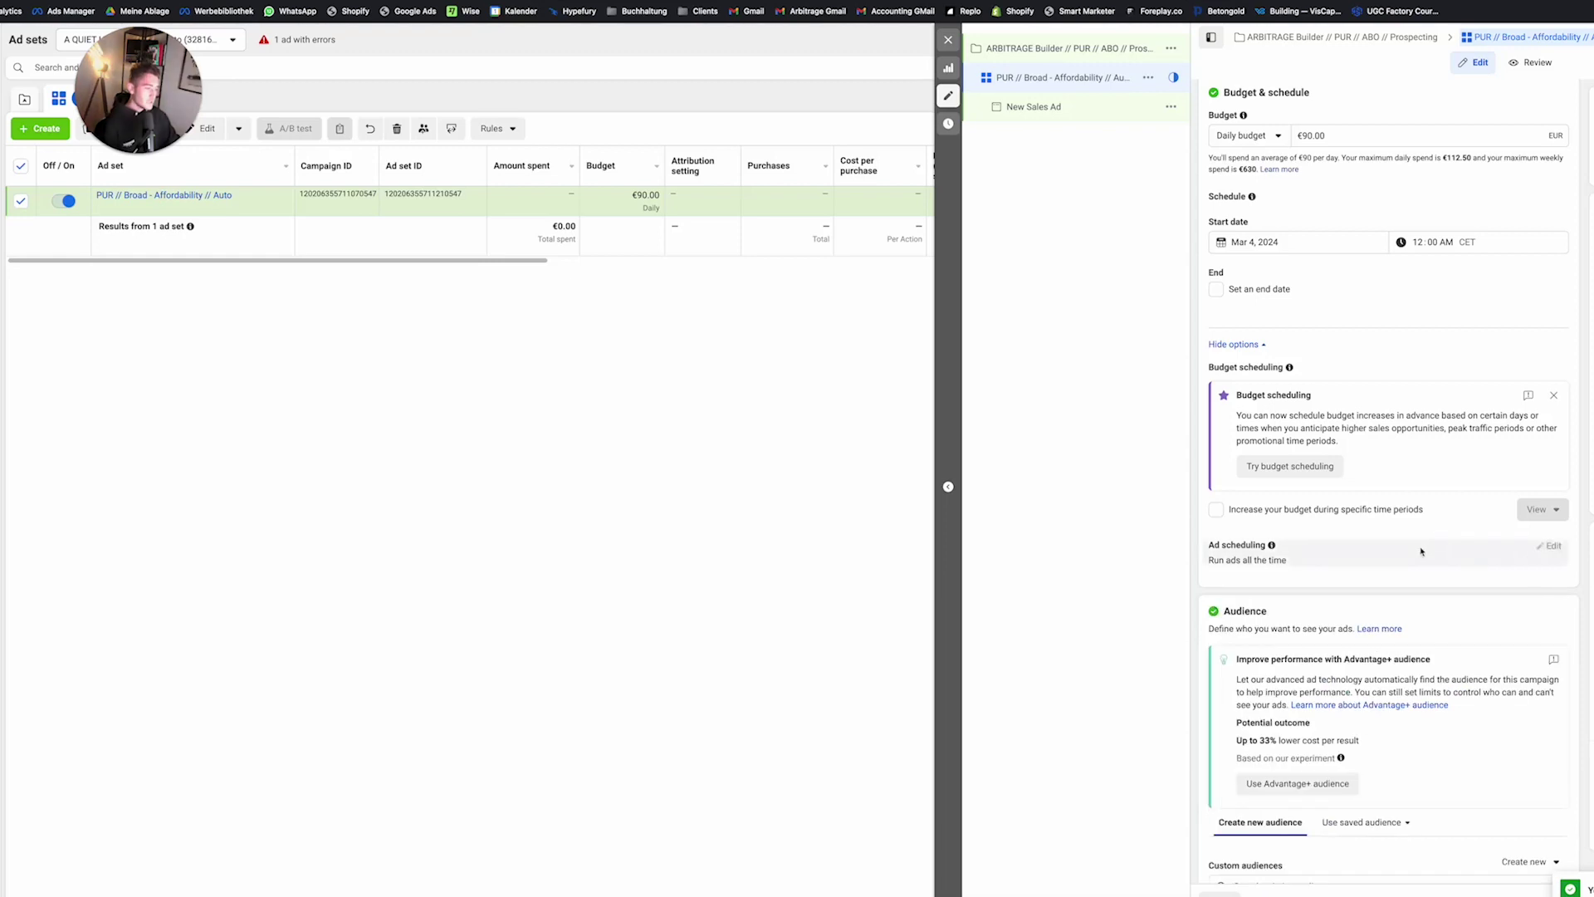
scroll(1500, 640, down, 5)
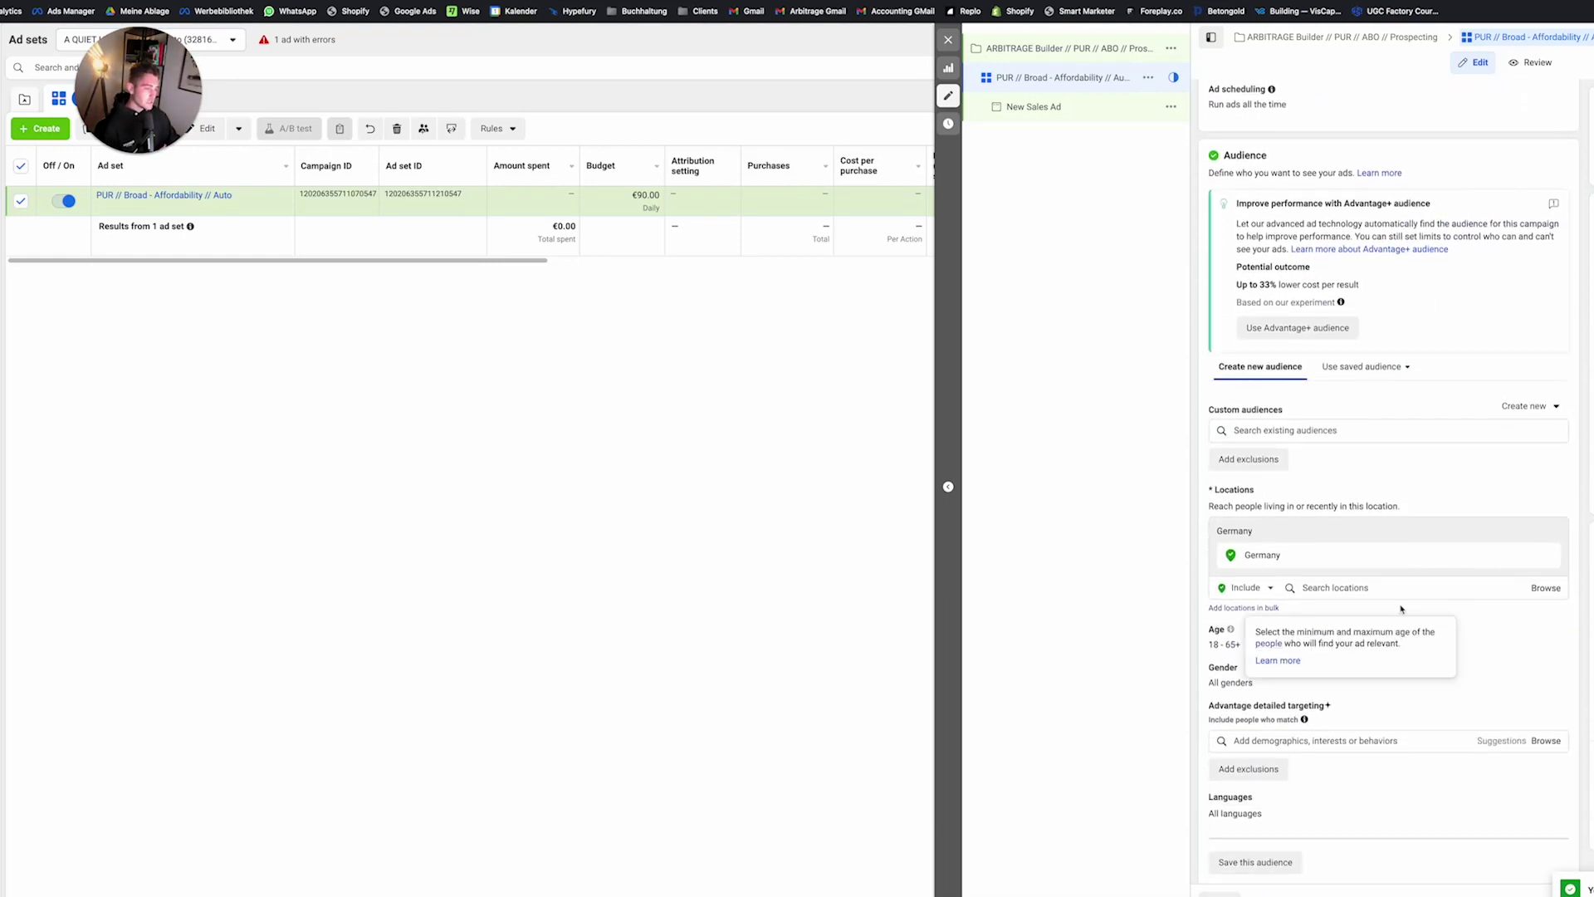
click(1249, 463)
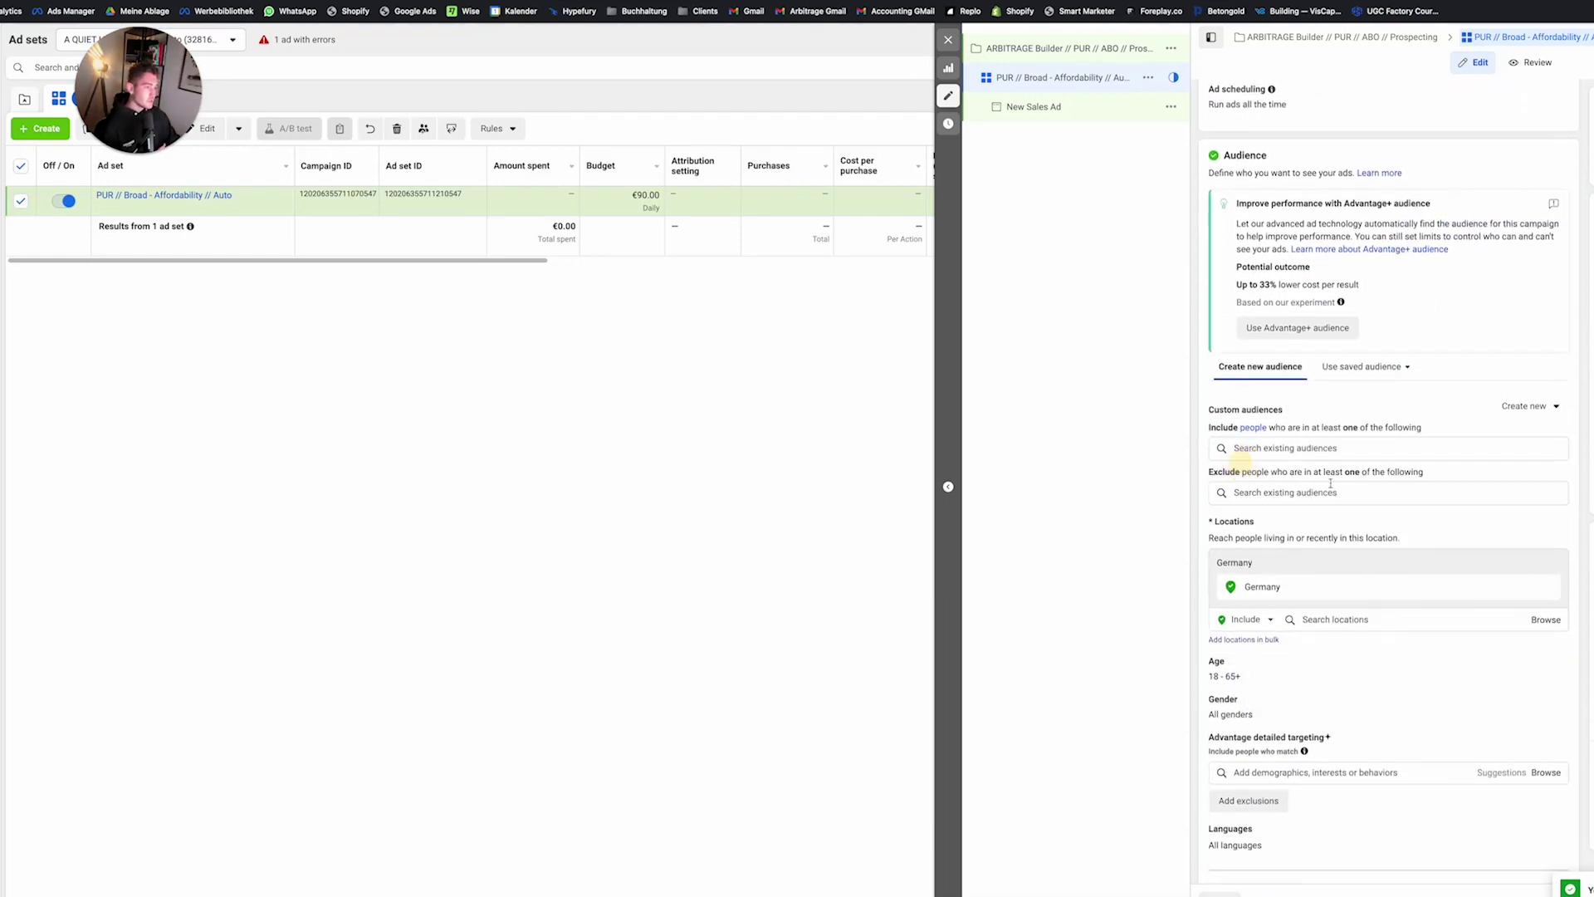
Step: Check the existing audiences available for exclusion and review the ad set's location, age, targeting and placement settings
click(1243, 493)
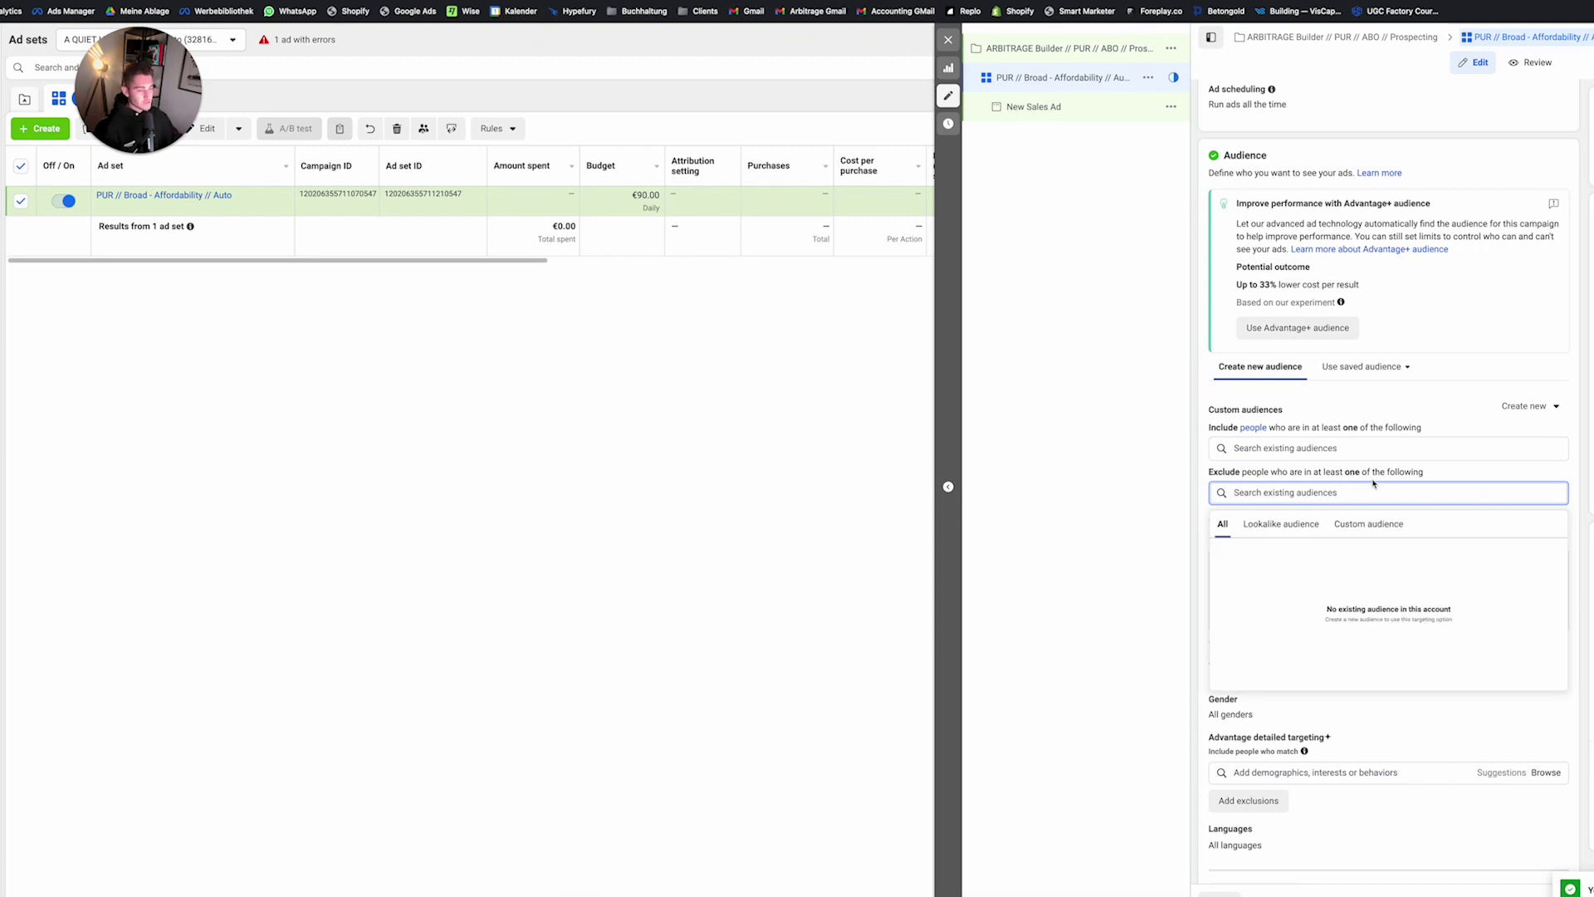
click(1171, 571)
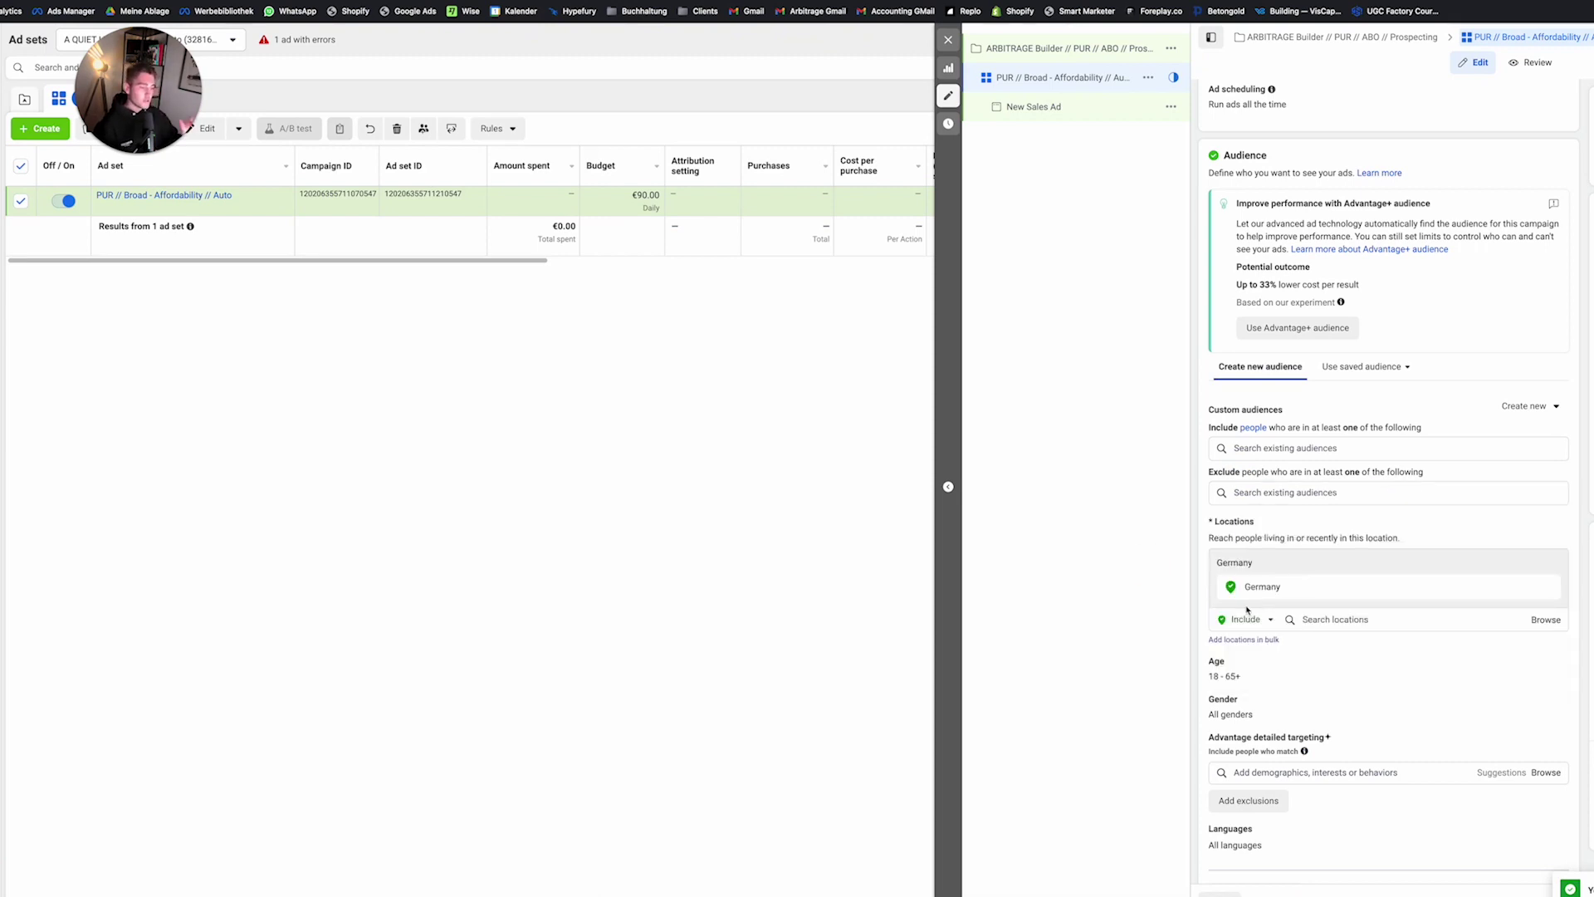
scroll(1296, 623, down, 5)
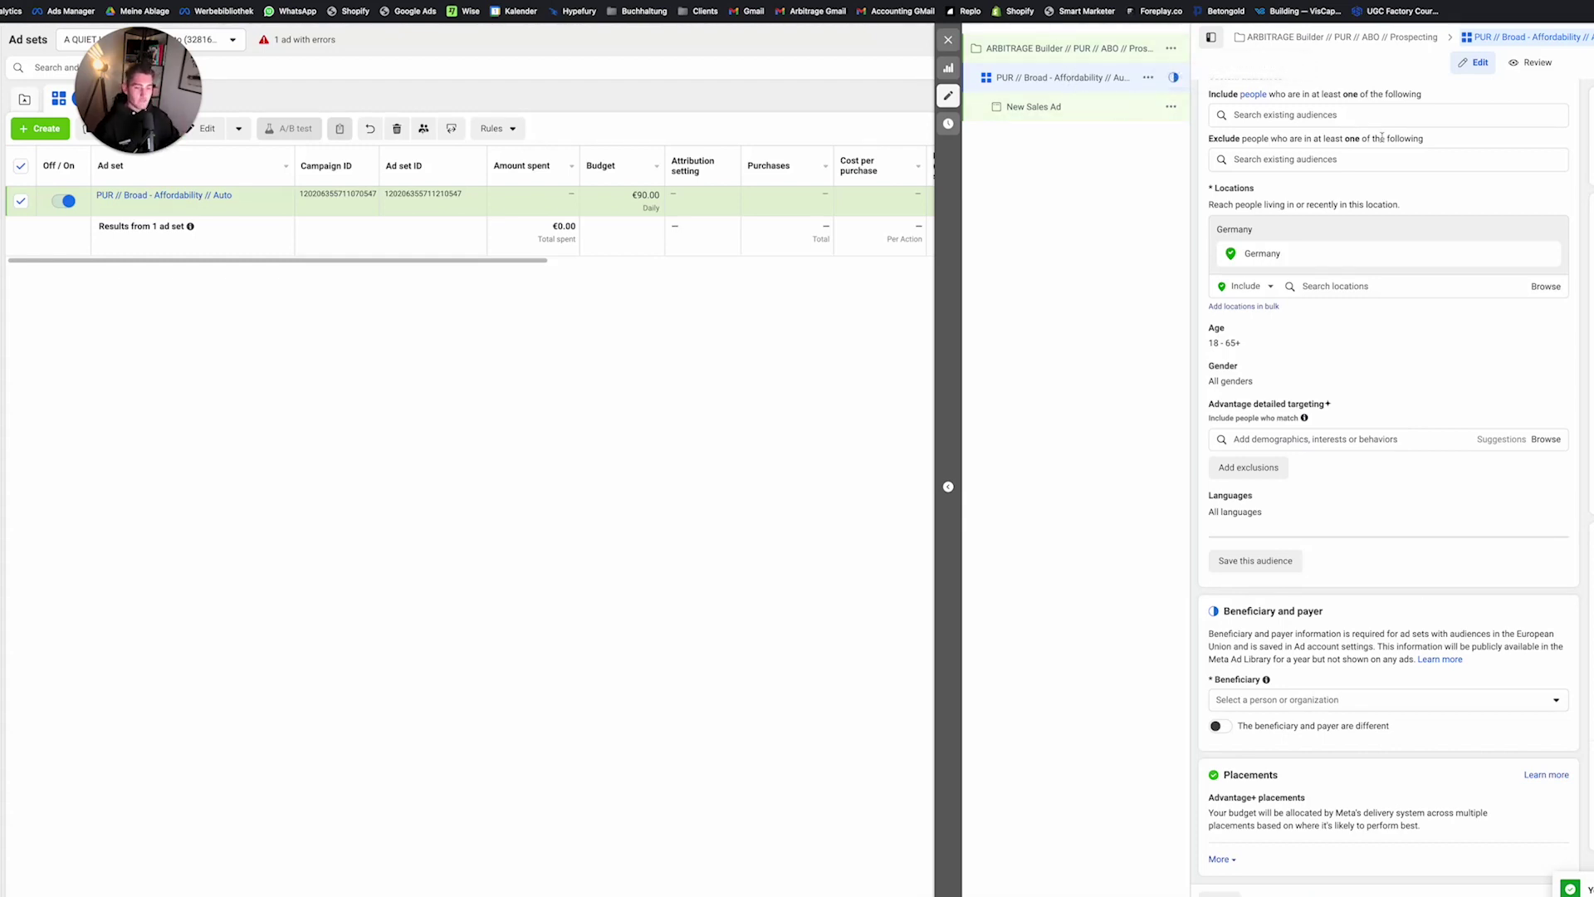
Step: Open the new sales ad, check which Facebook Pages can be selected for its identity, and turn on the ad preview
click(1068, 103)
click(1362, 287)
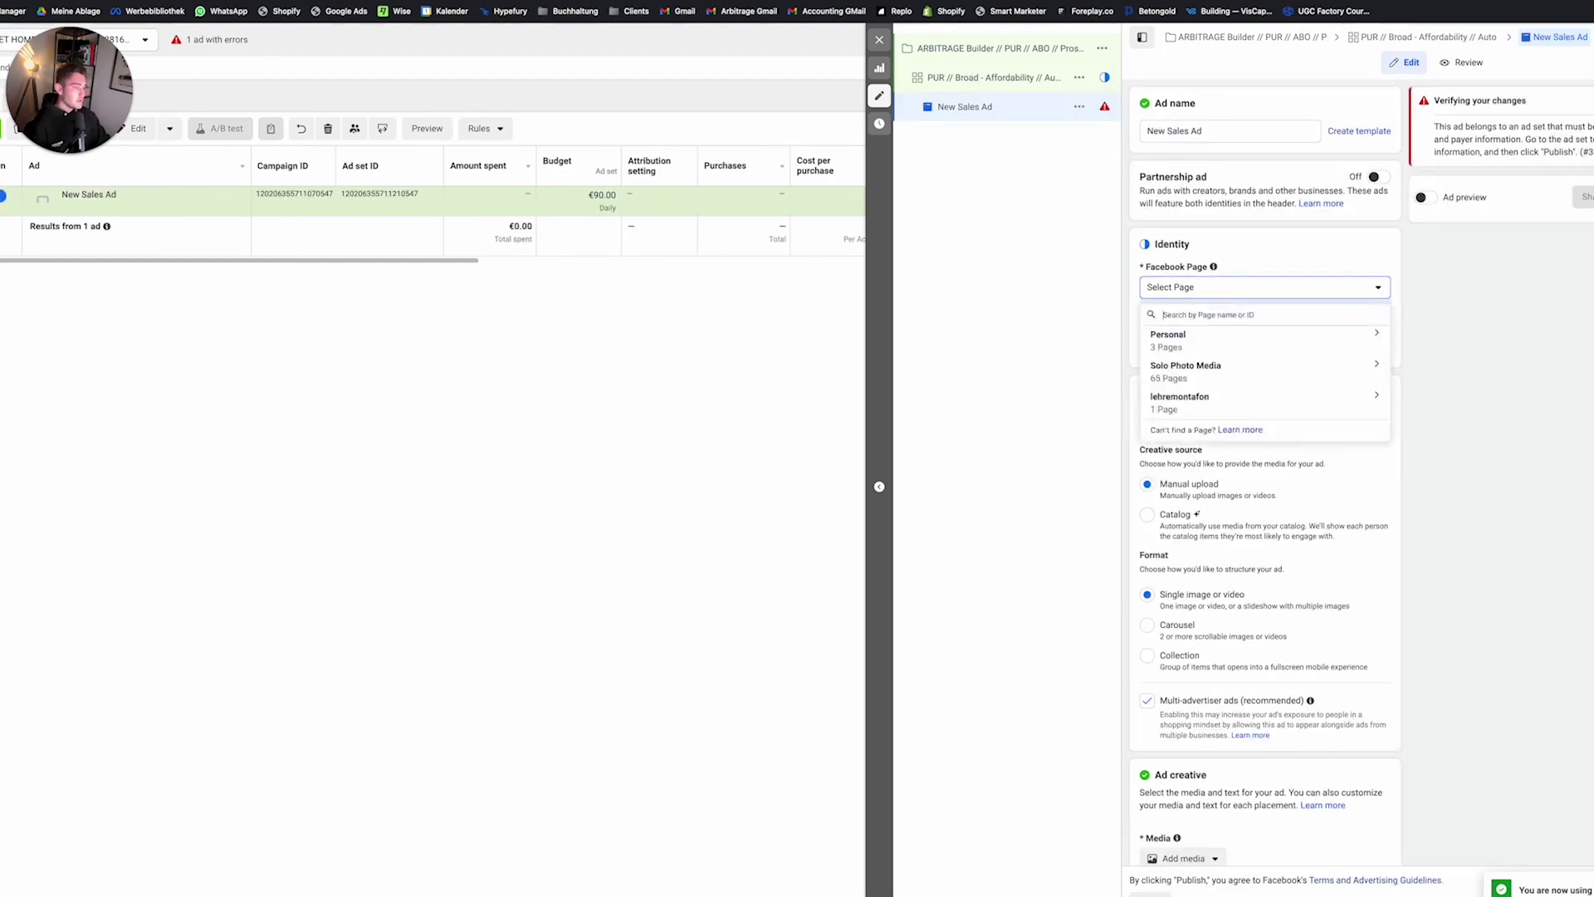
click(1379, 287)
click(1425, 197)
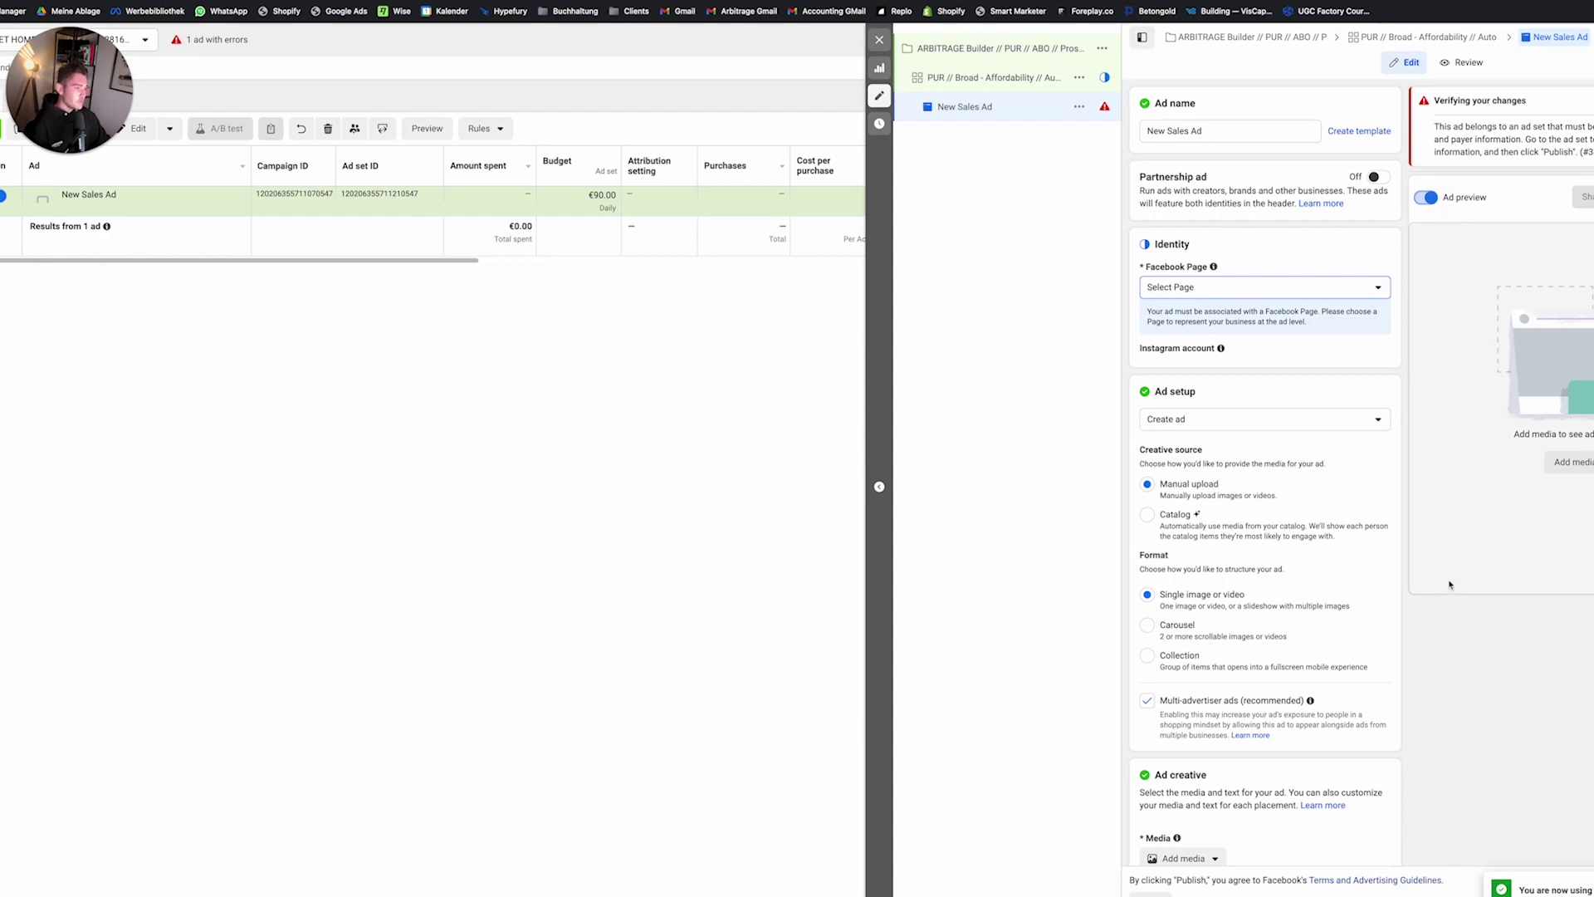
Step: Add media to the ad creative of the single image or video ad
scroll(1188, 475, down, 3)
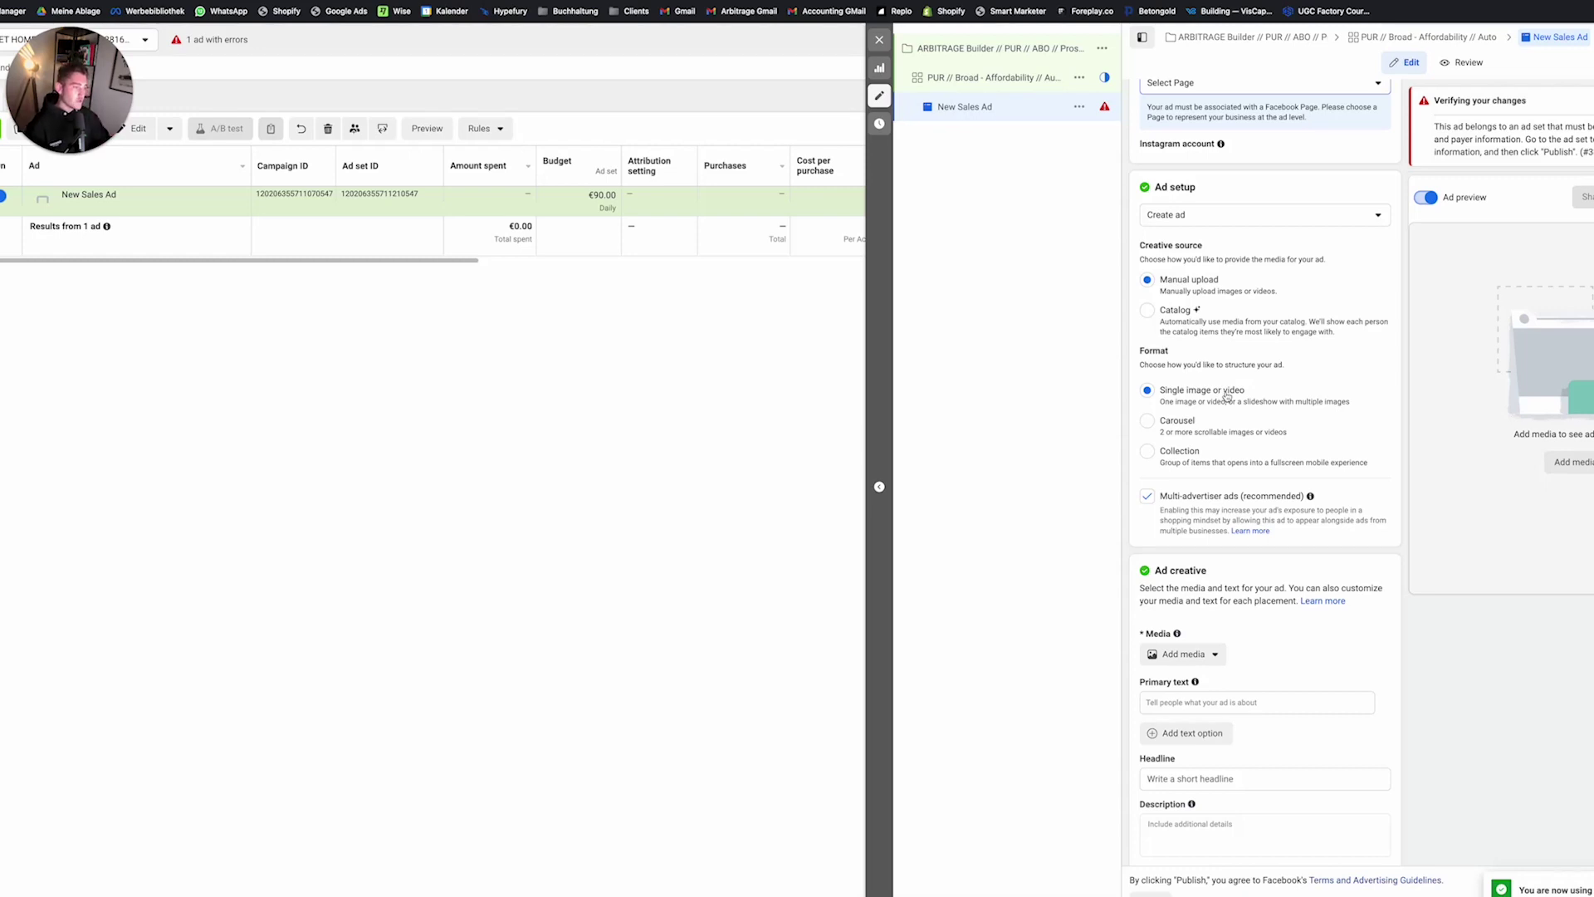
scroll(1262, 540, down, 5)
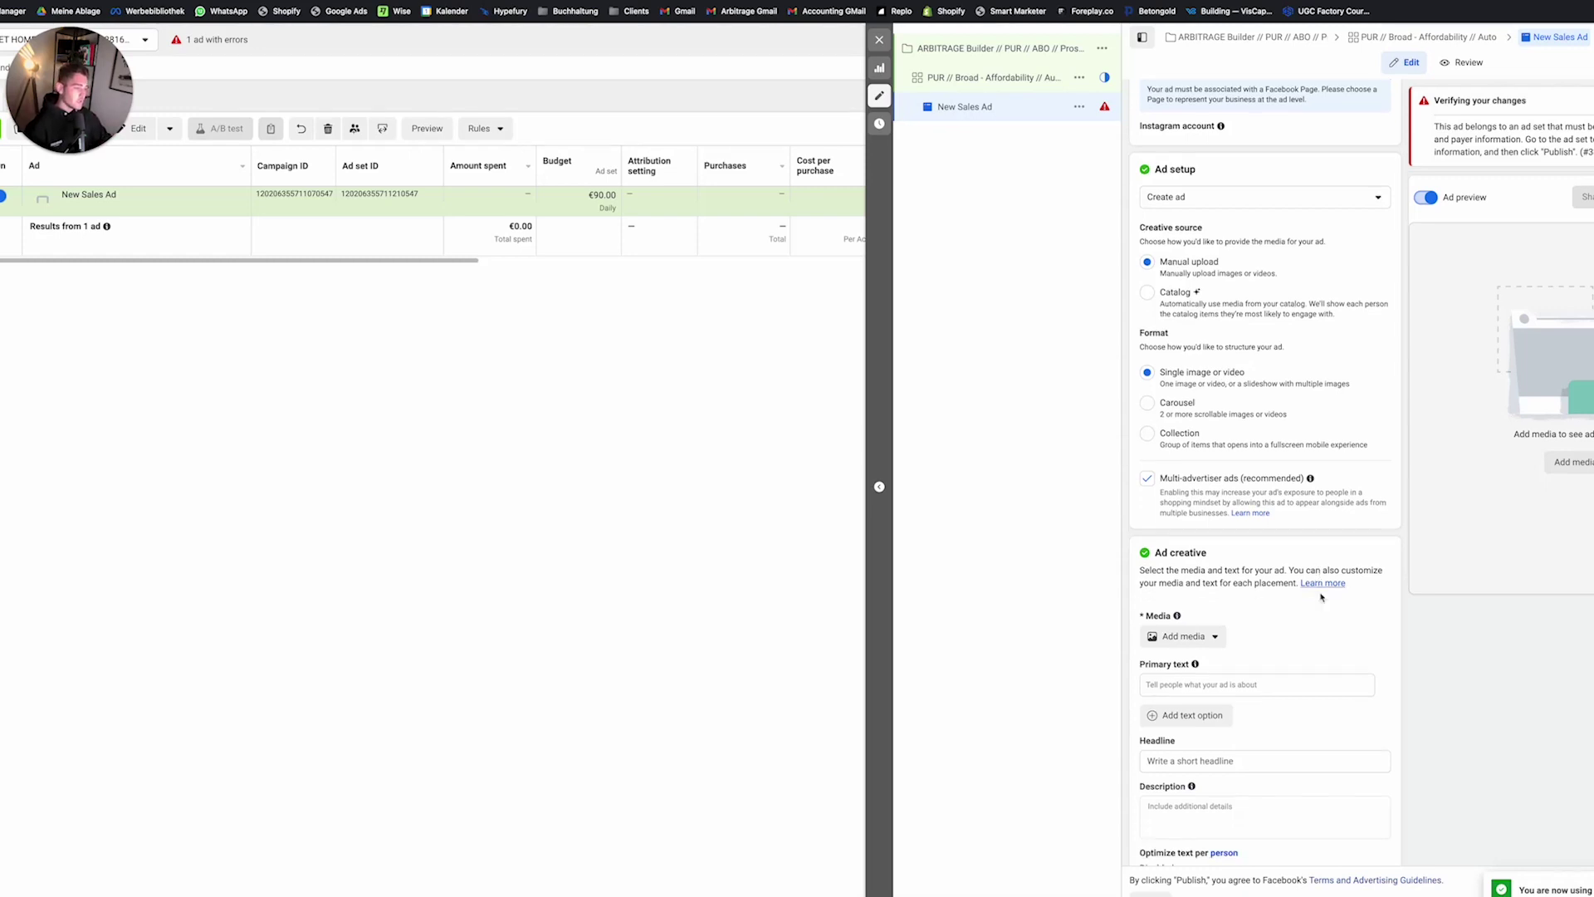
click(1183, 333)
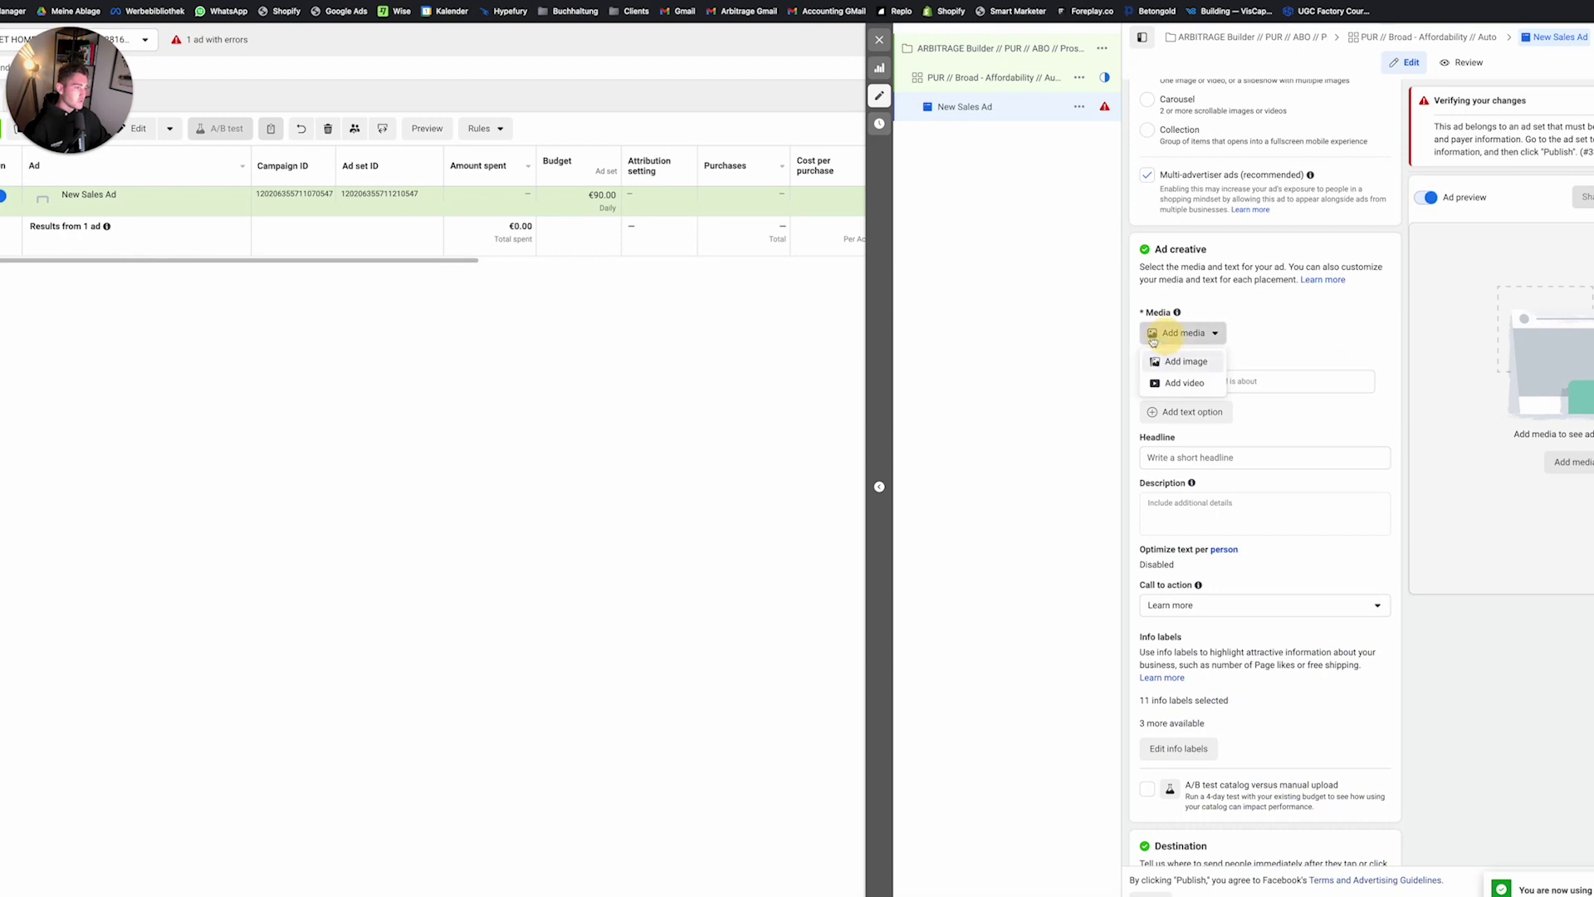
click(1194, 383)
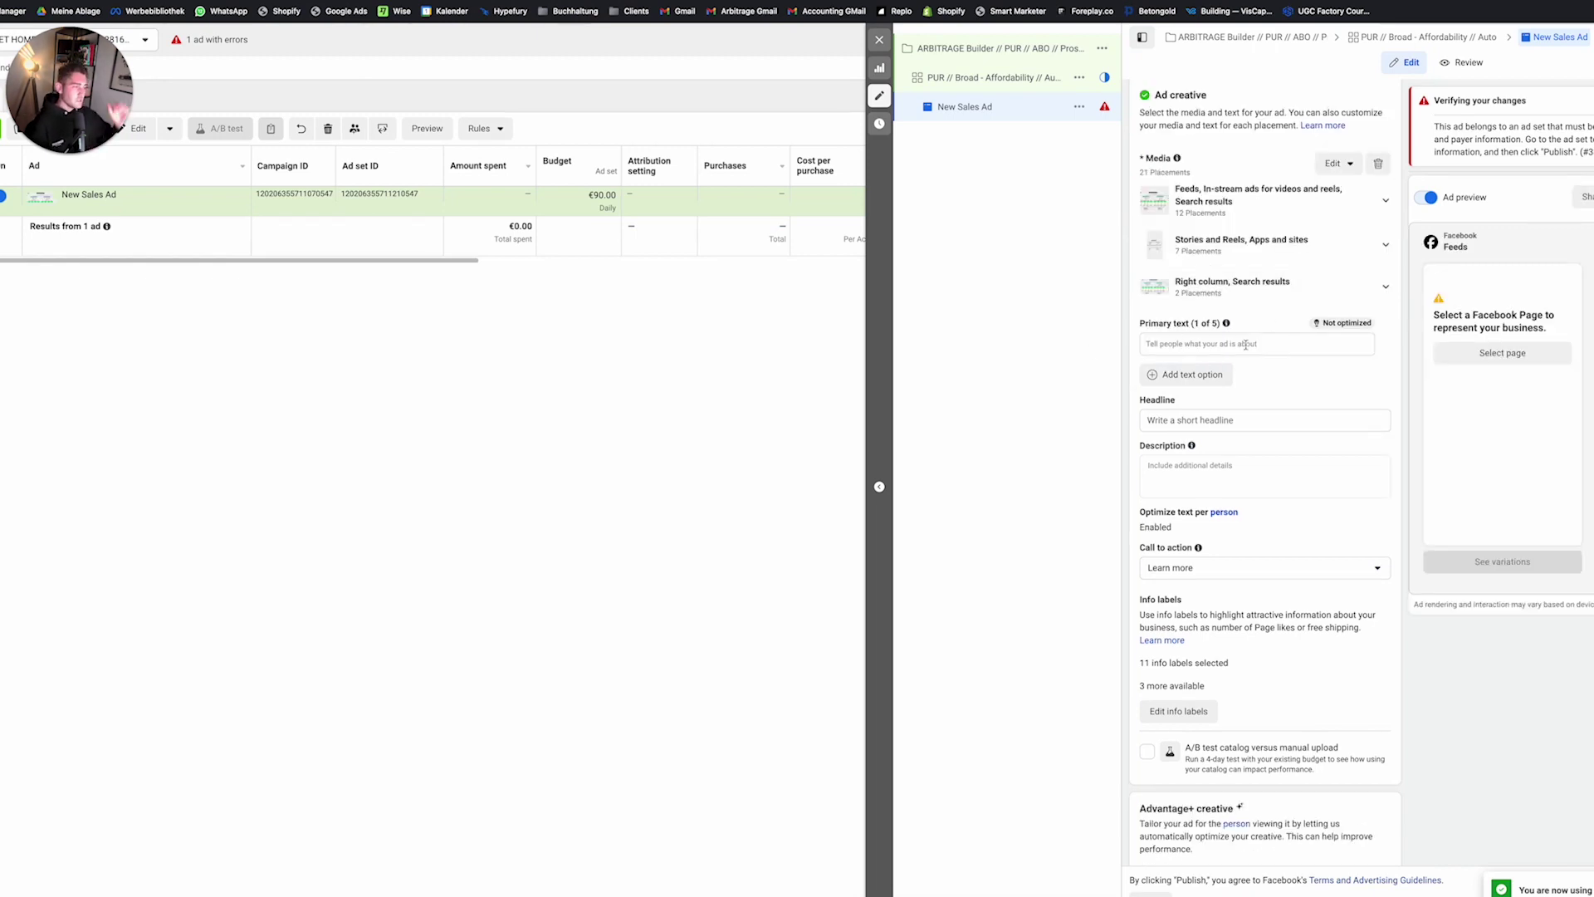
Step: Review the ad's headline, call to action, Advantage+ creative, website destination, tracking and URL parameter fields
click(1204, 421)
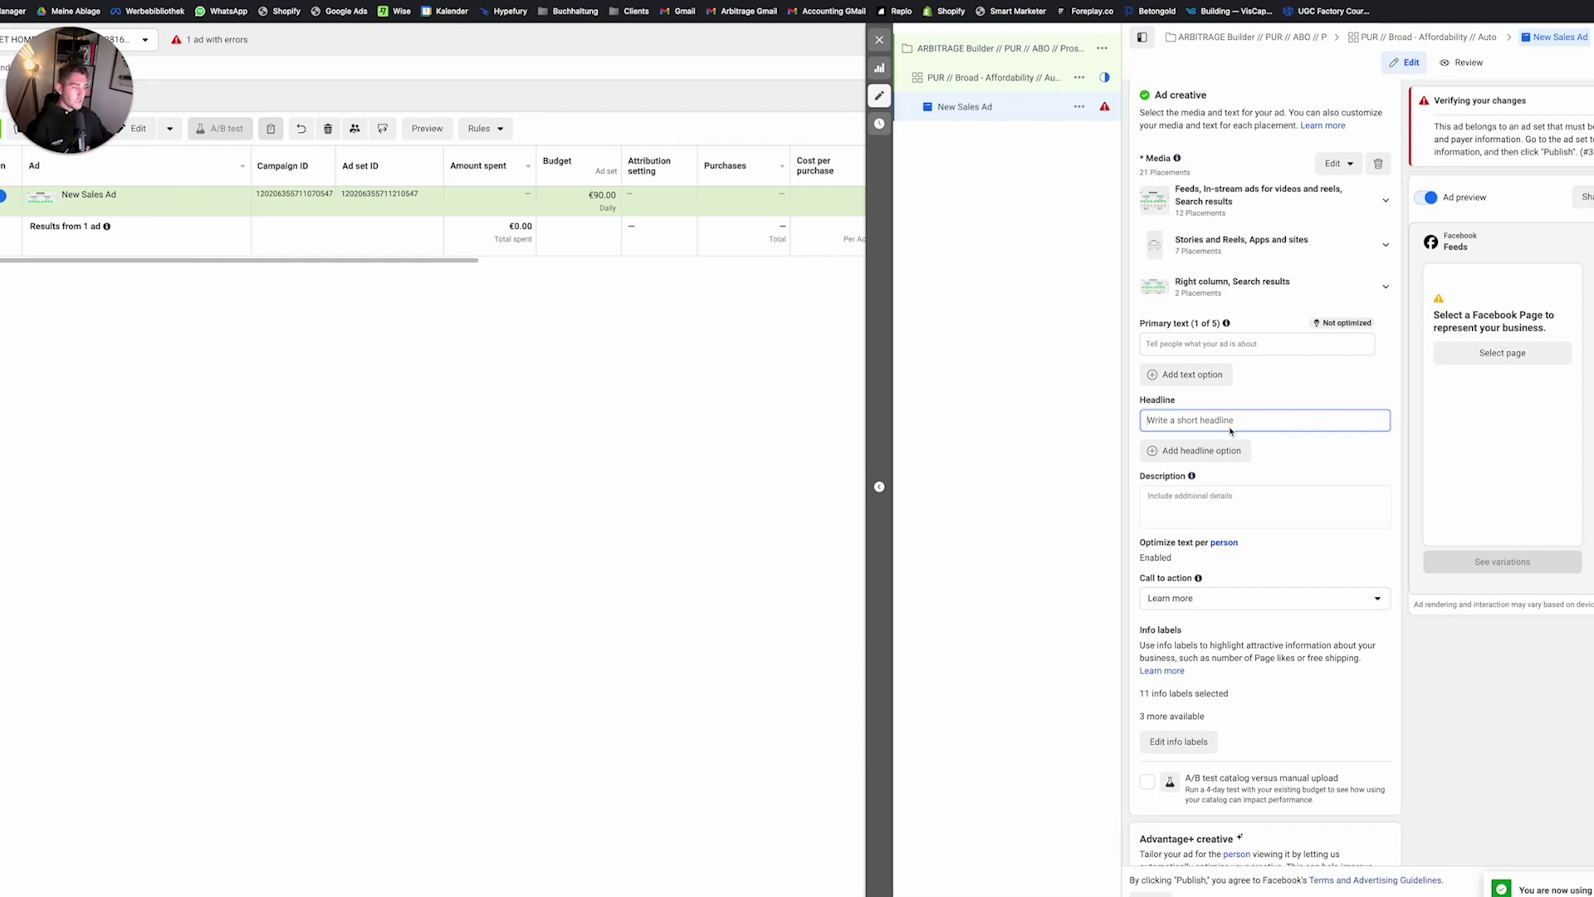
scroll(1261, 515, down, 3)
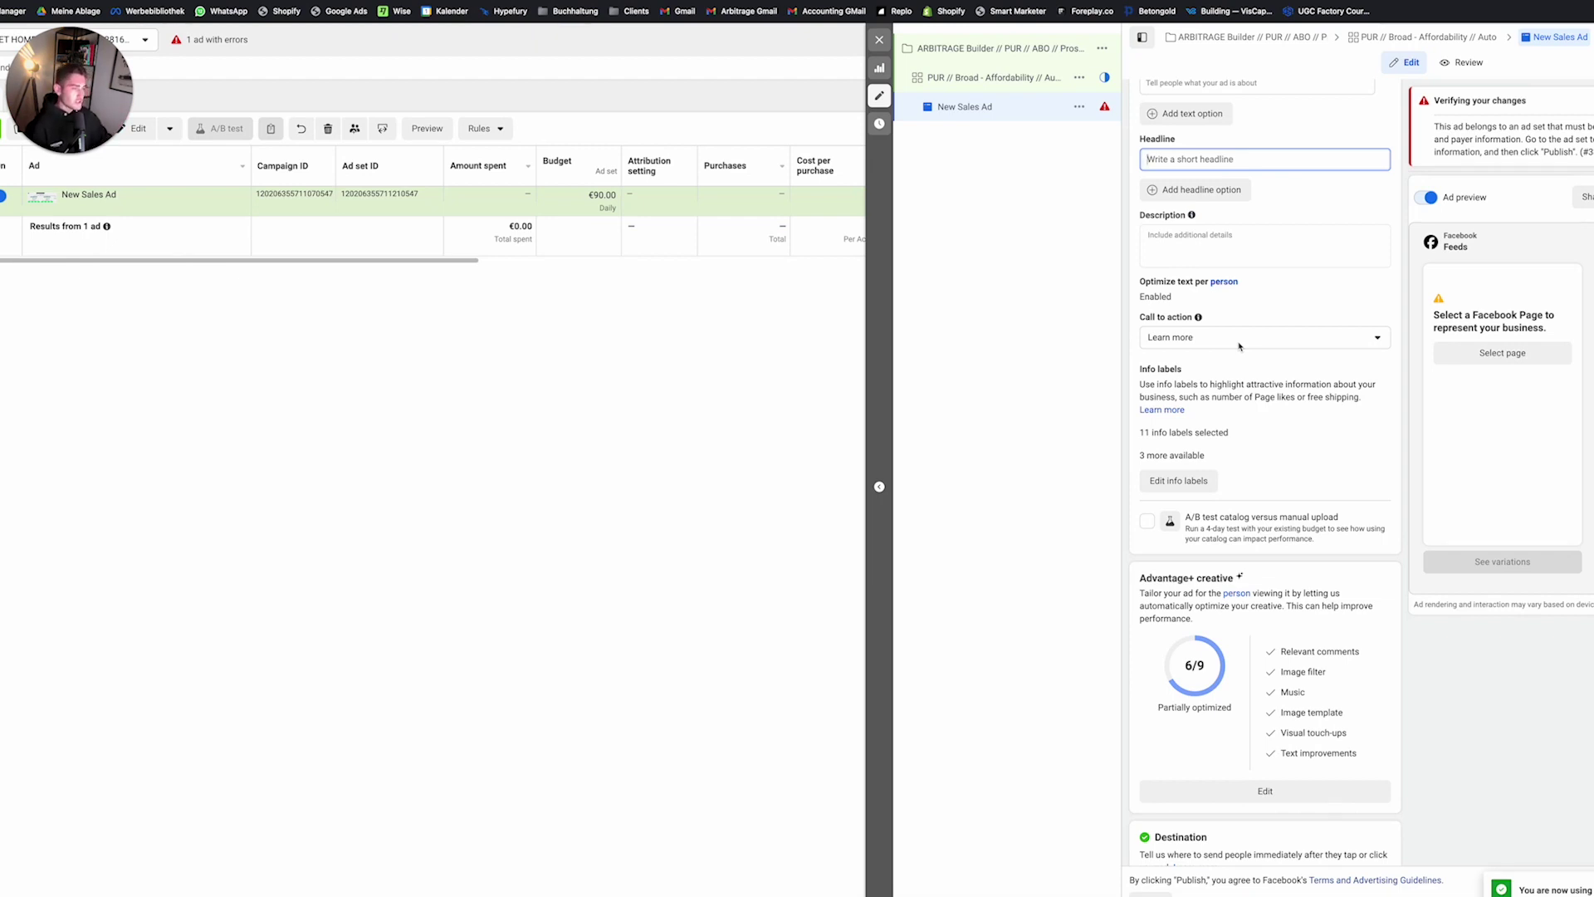
scroll(1239, 346, down, 8)
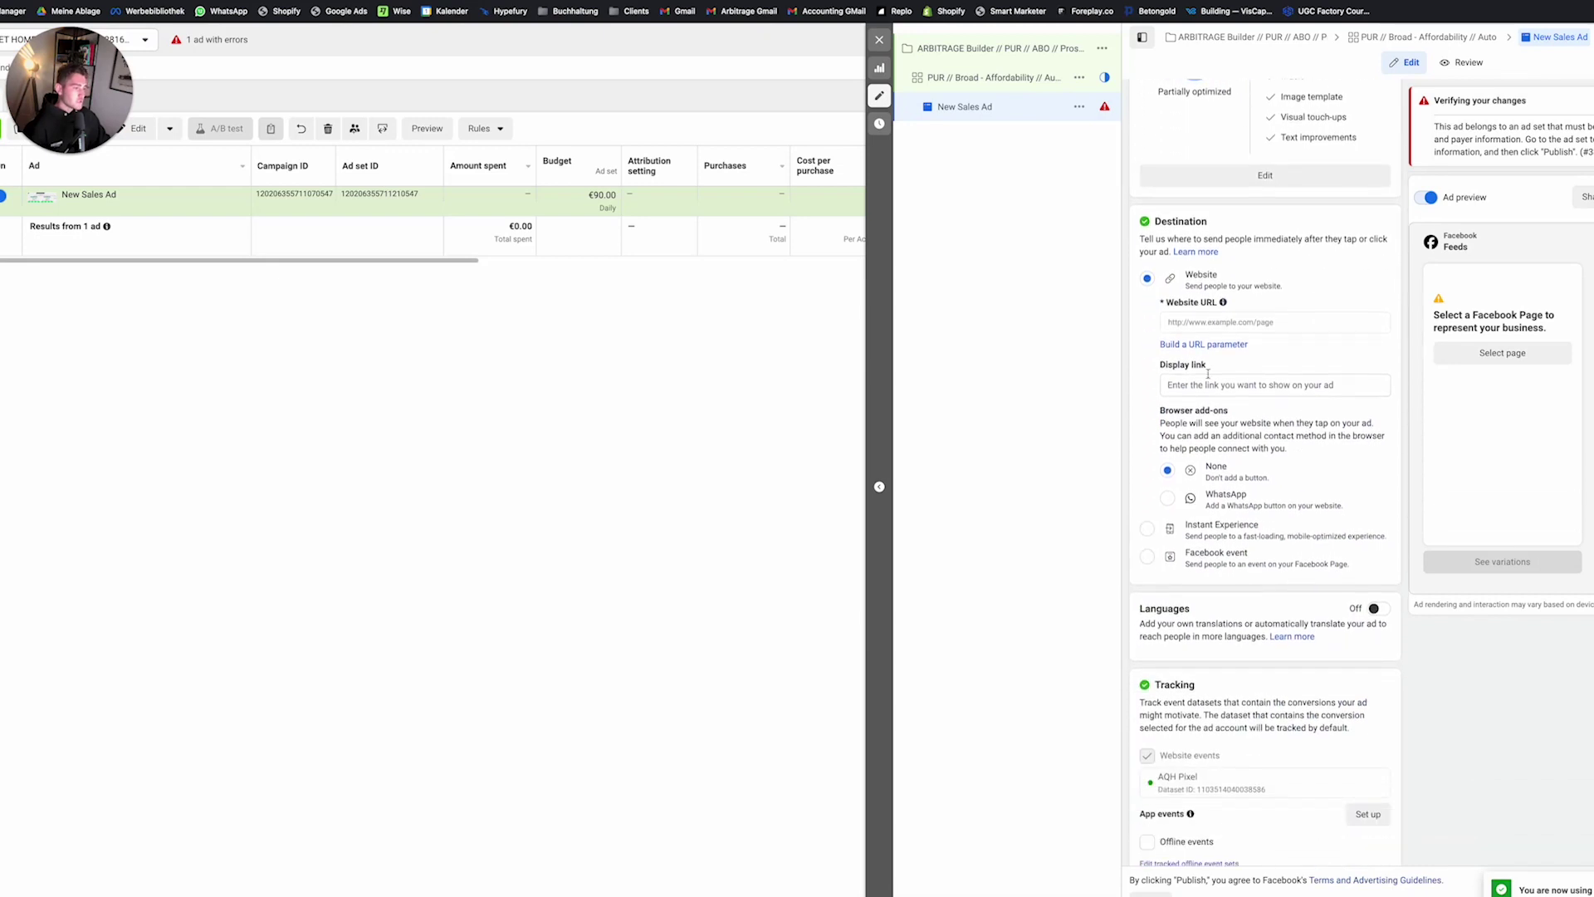
scroll(1209, 374, down, 1)
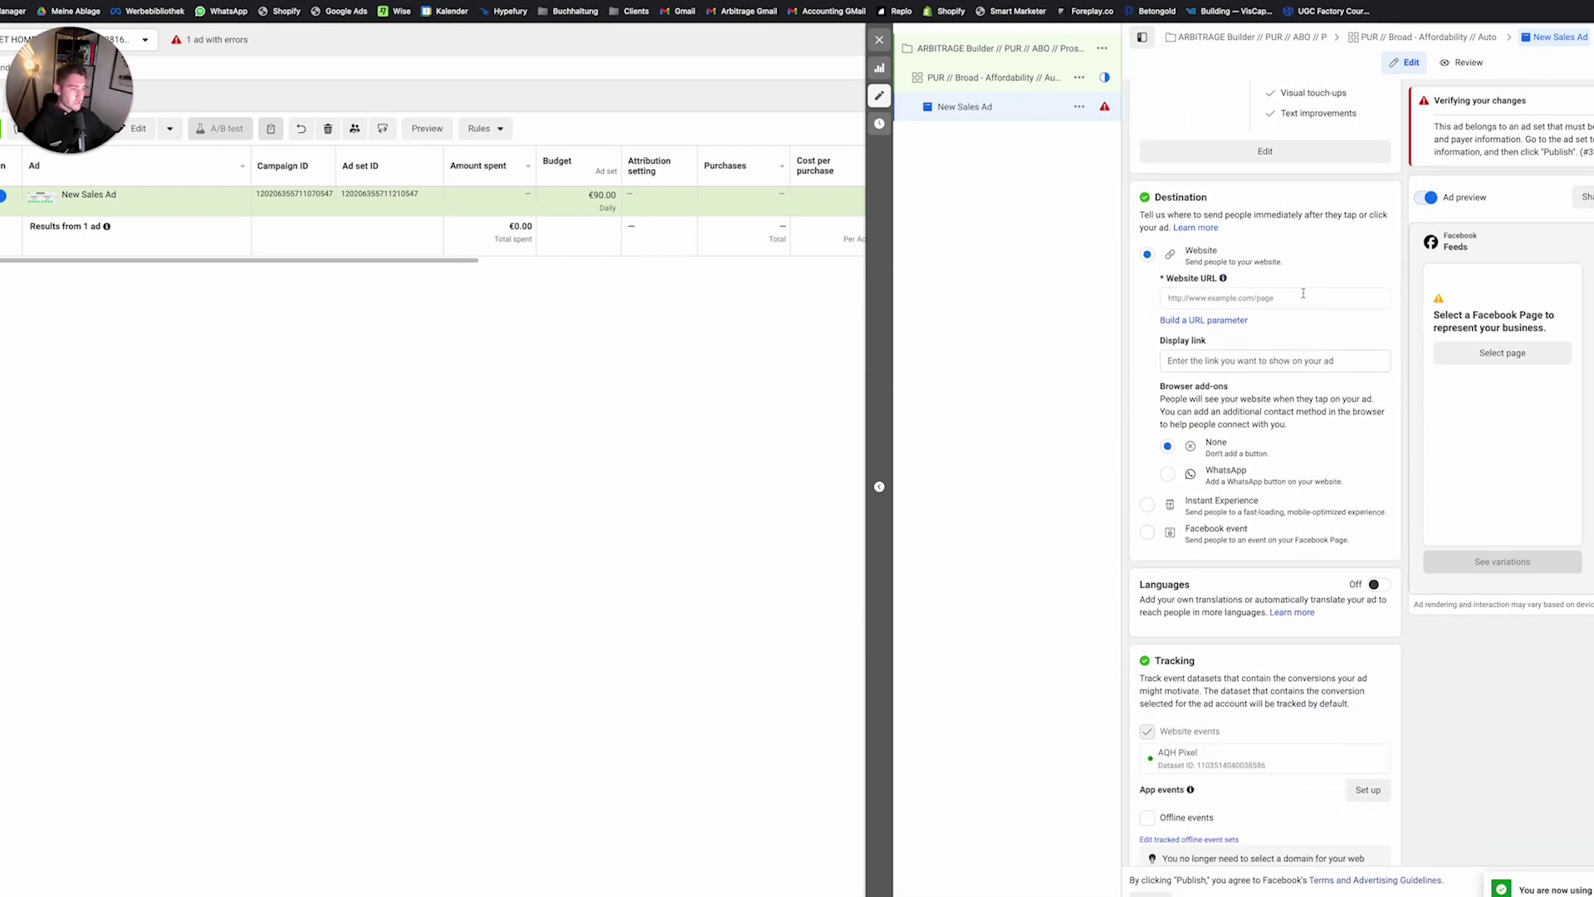
scroll(1303, 293, down, 2)
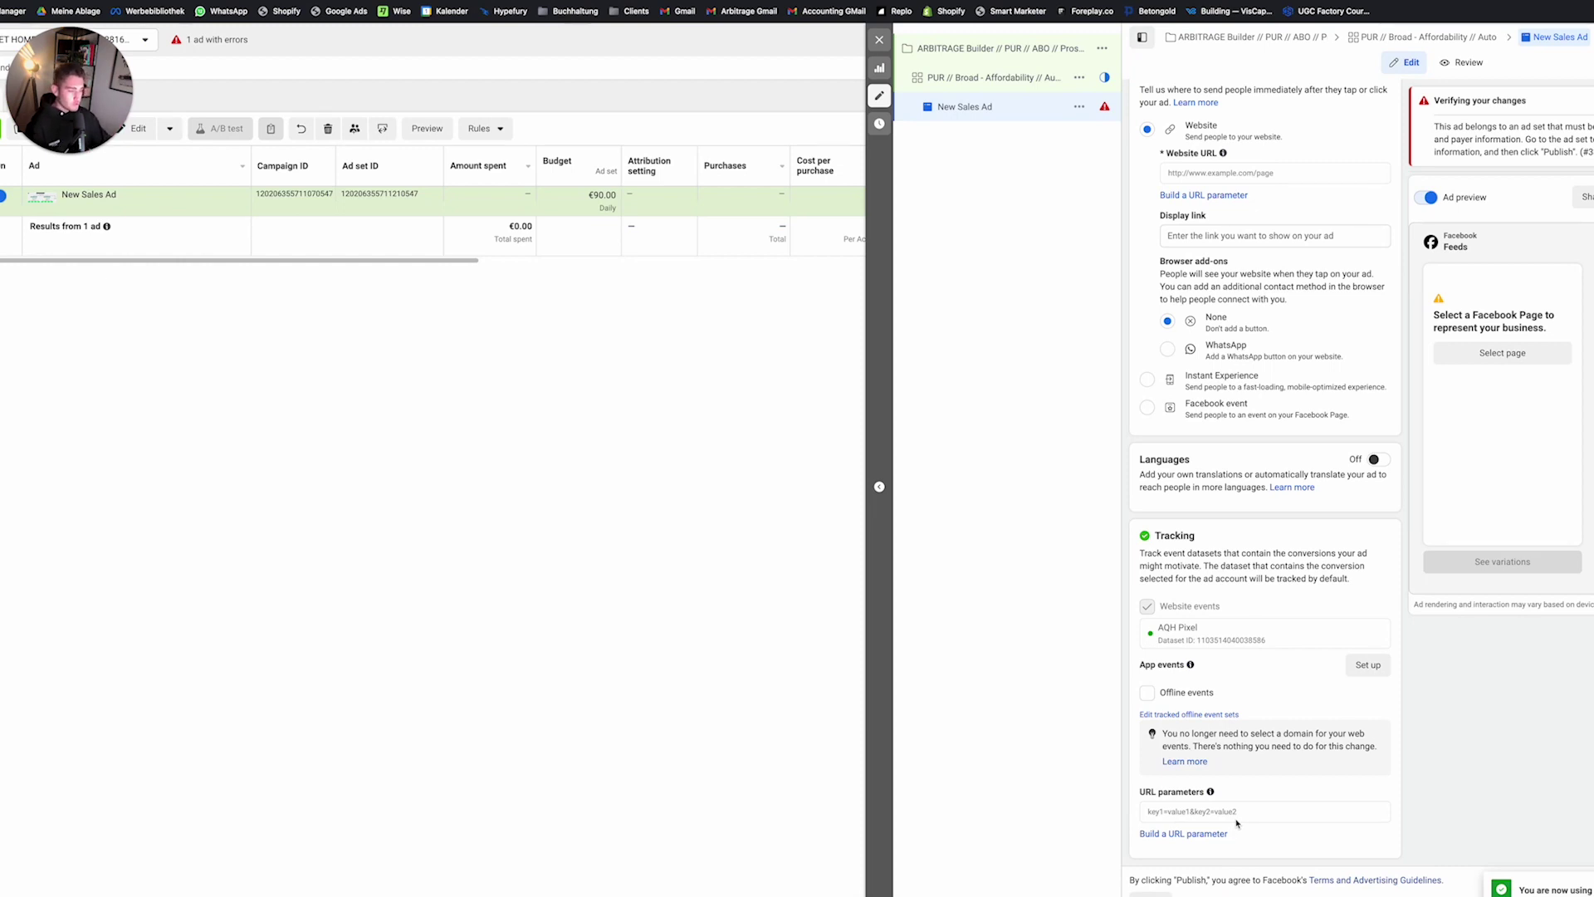
click(1236, 818)
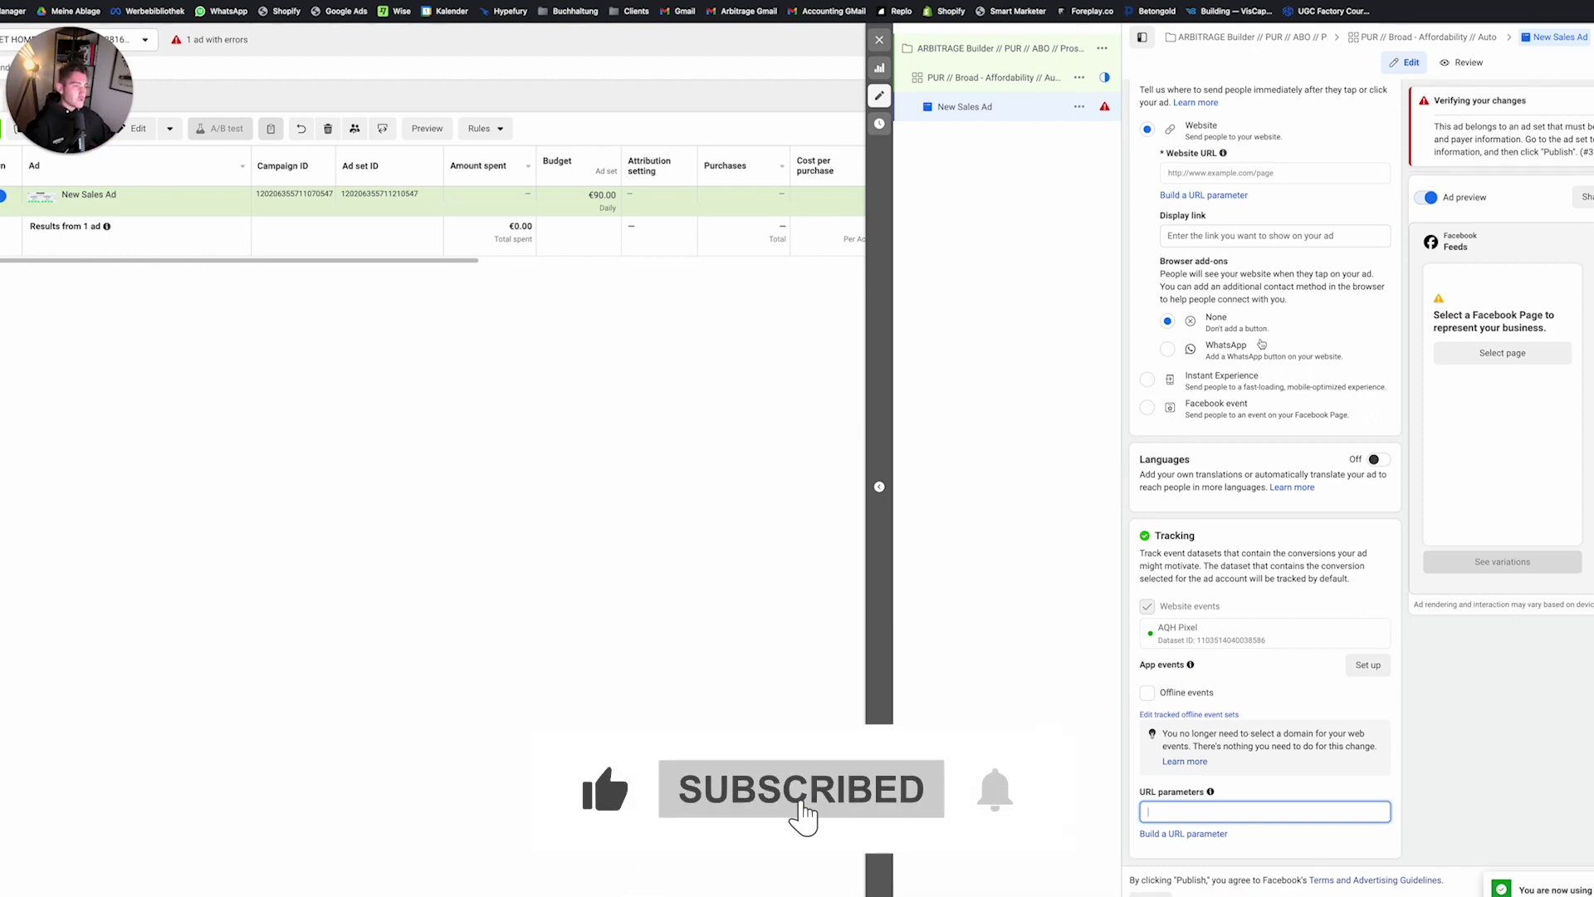
scroll(1256, 294, up, 15)
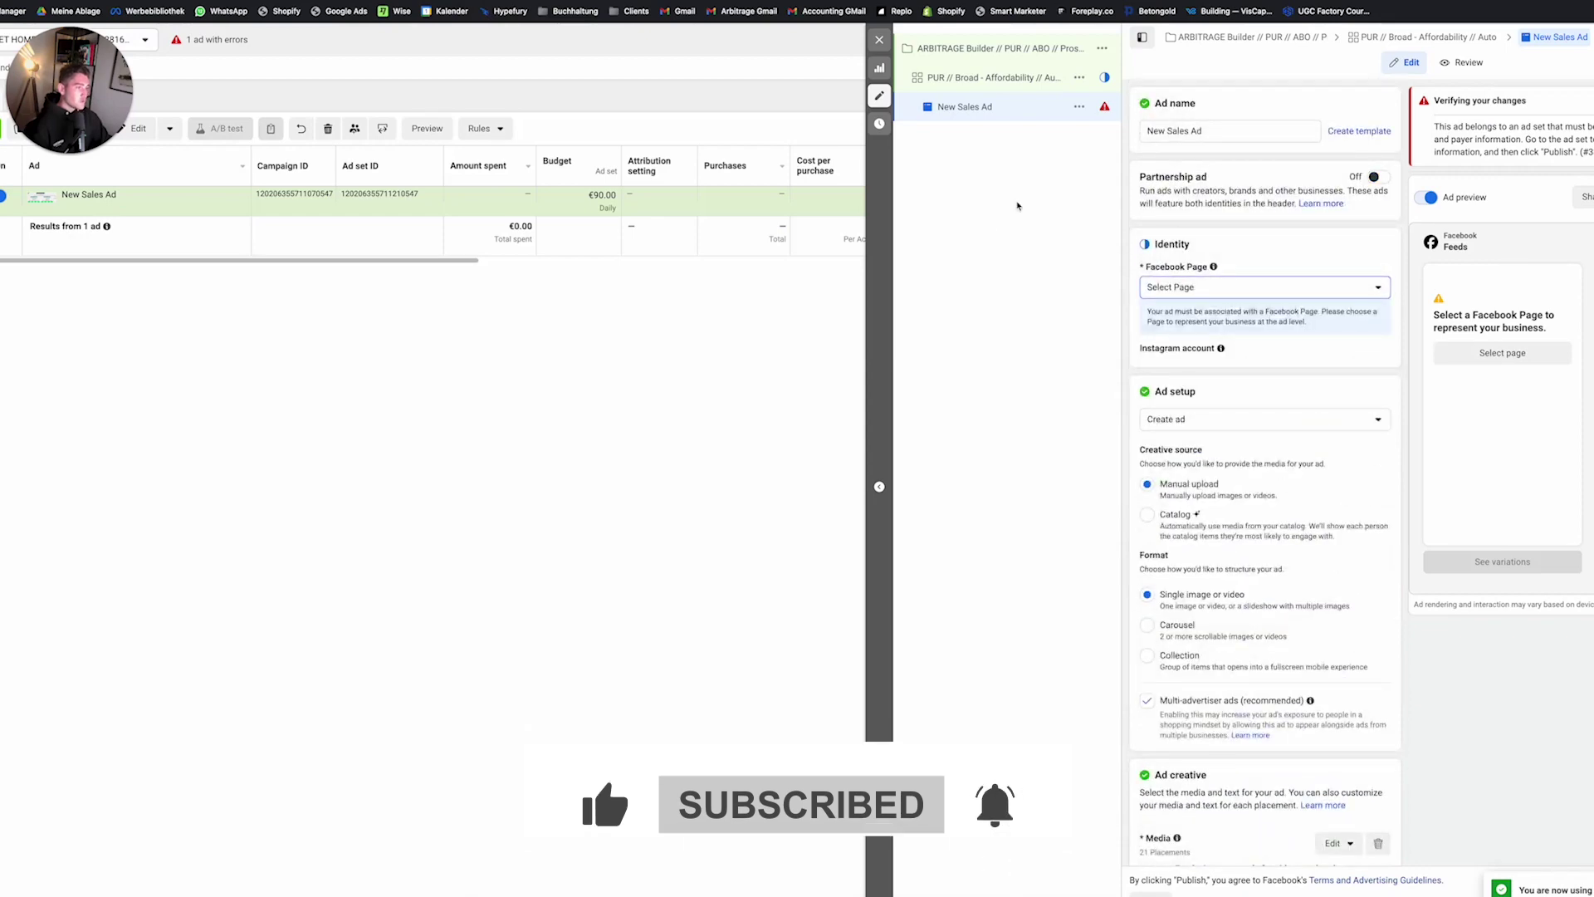
Step: Quickly duplicate the ad "New Sales Ad" within the Affordability ad set and look over the copy's settings
click(1078, 108)
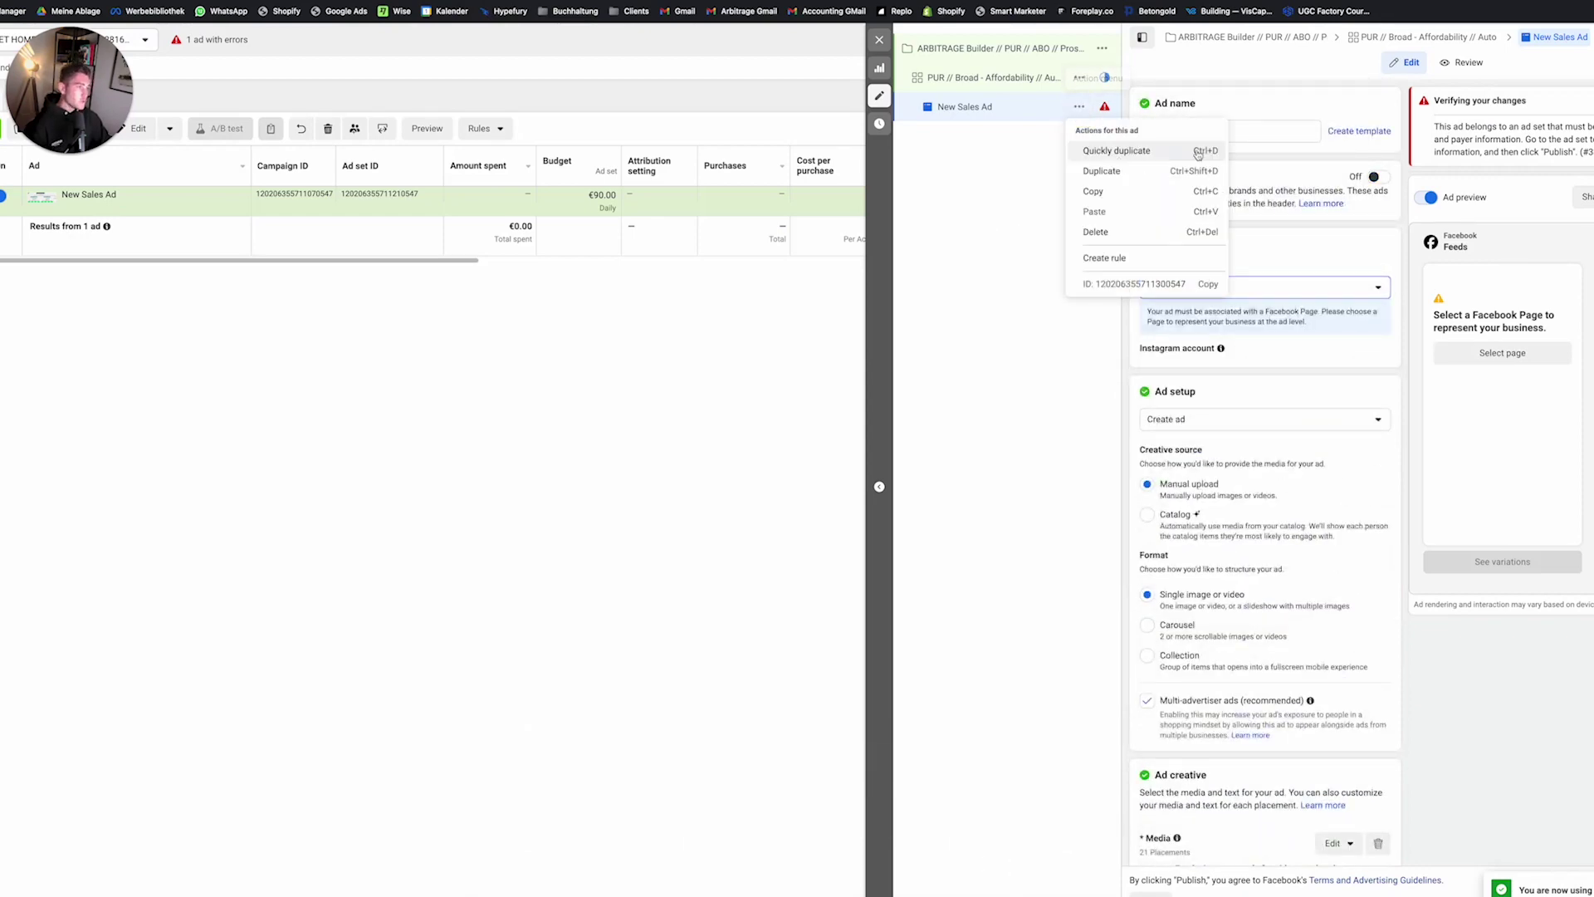
click(1129, 151)
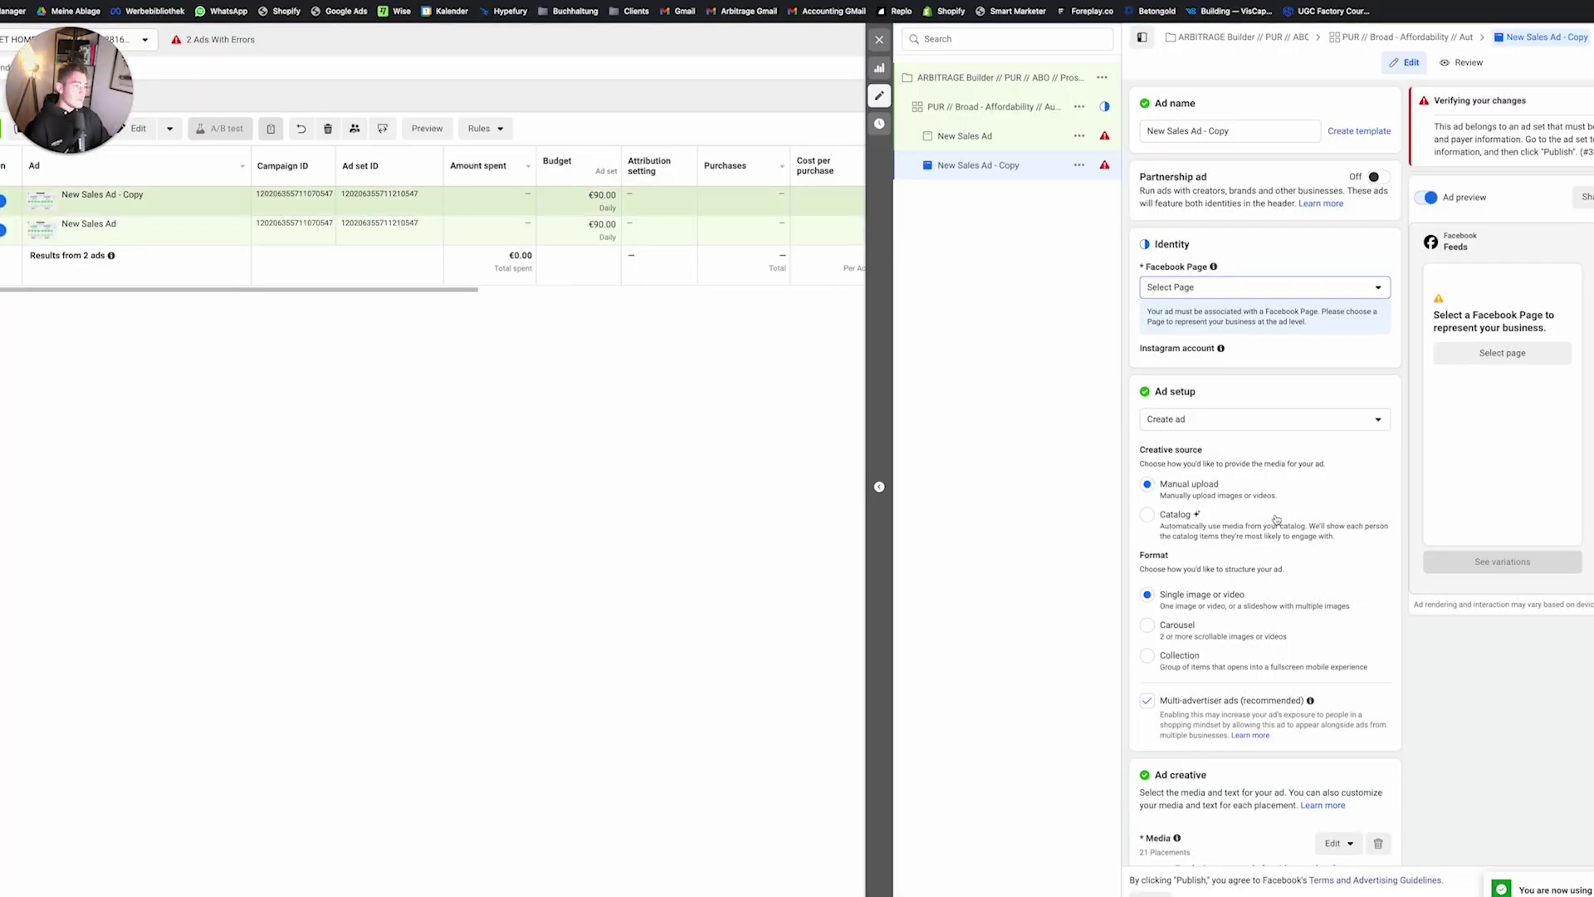
scroll(1276, 520, down, 1)
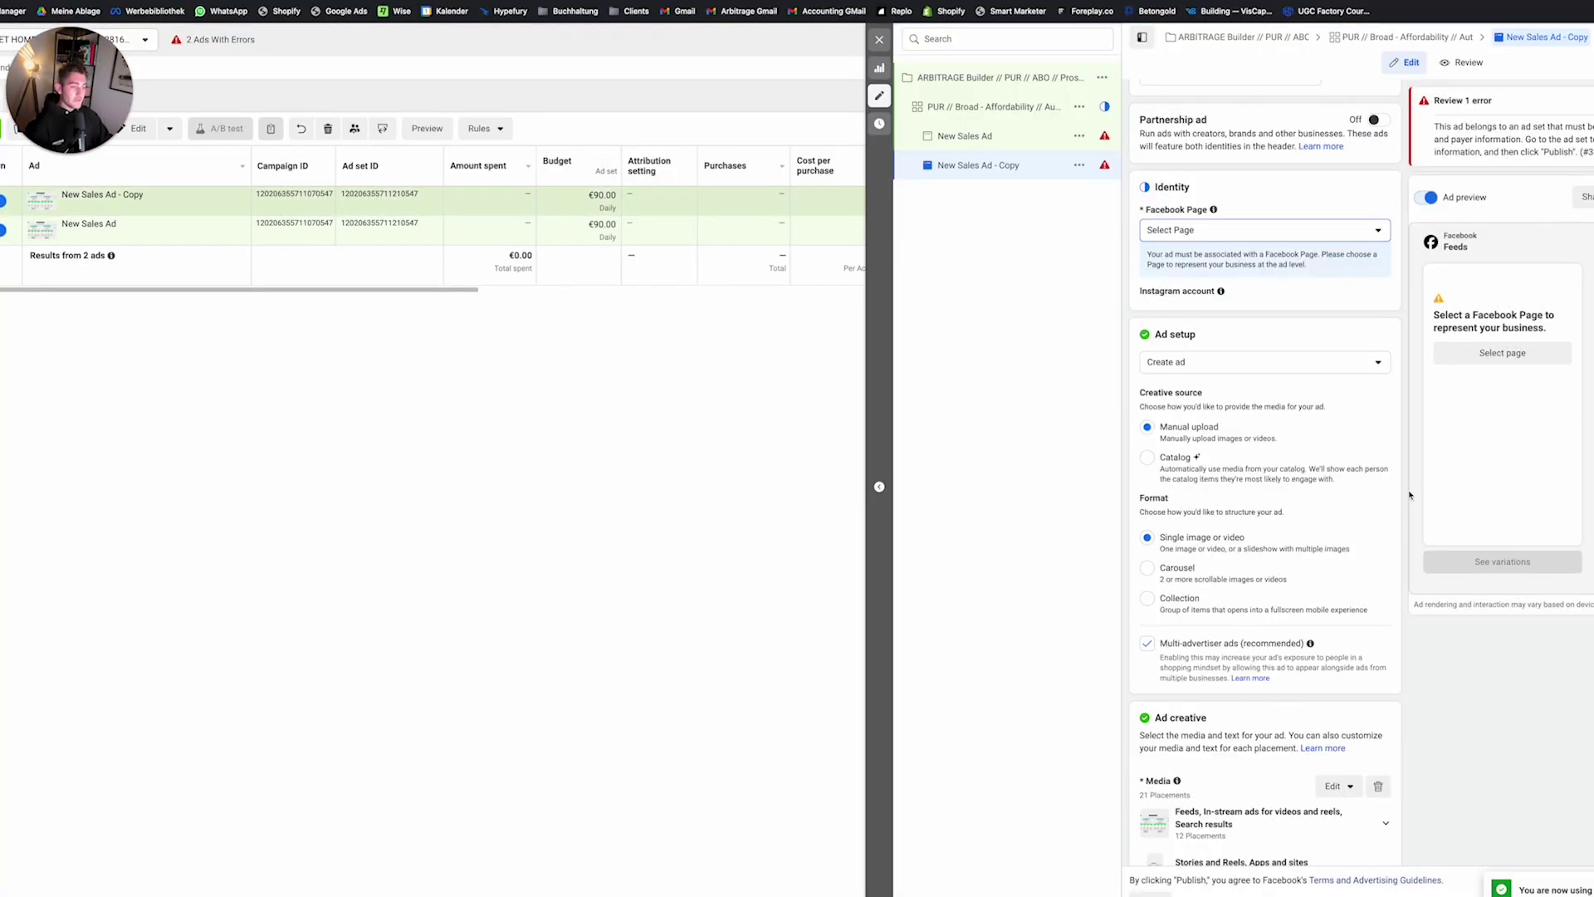
scroll(1399, 507, down, 5)
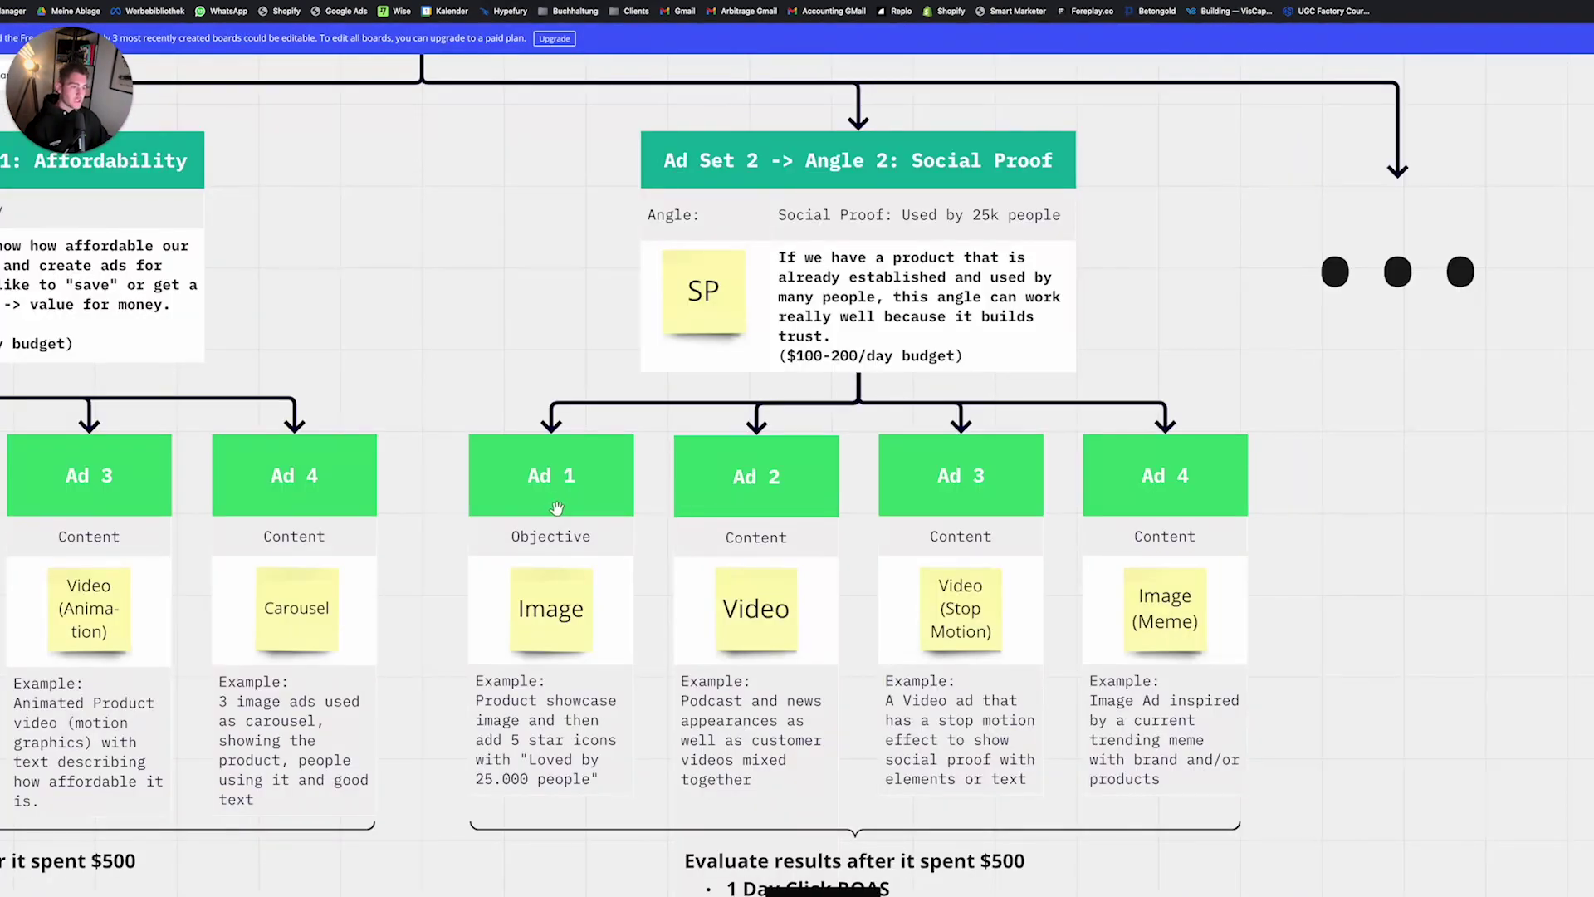
Step: Switch to the Miro board and examine the planned ads under the Affordability and Social Proof ad sets
scroll(564, 510, left, 5)
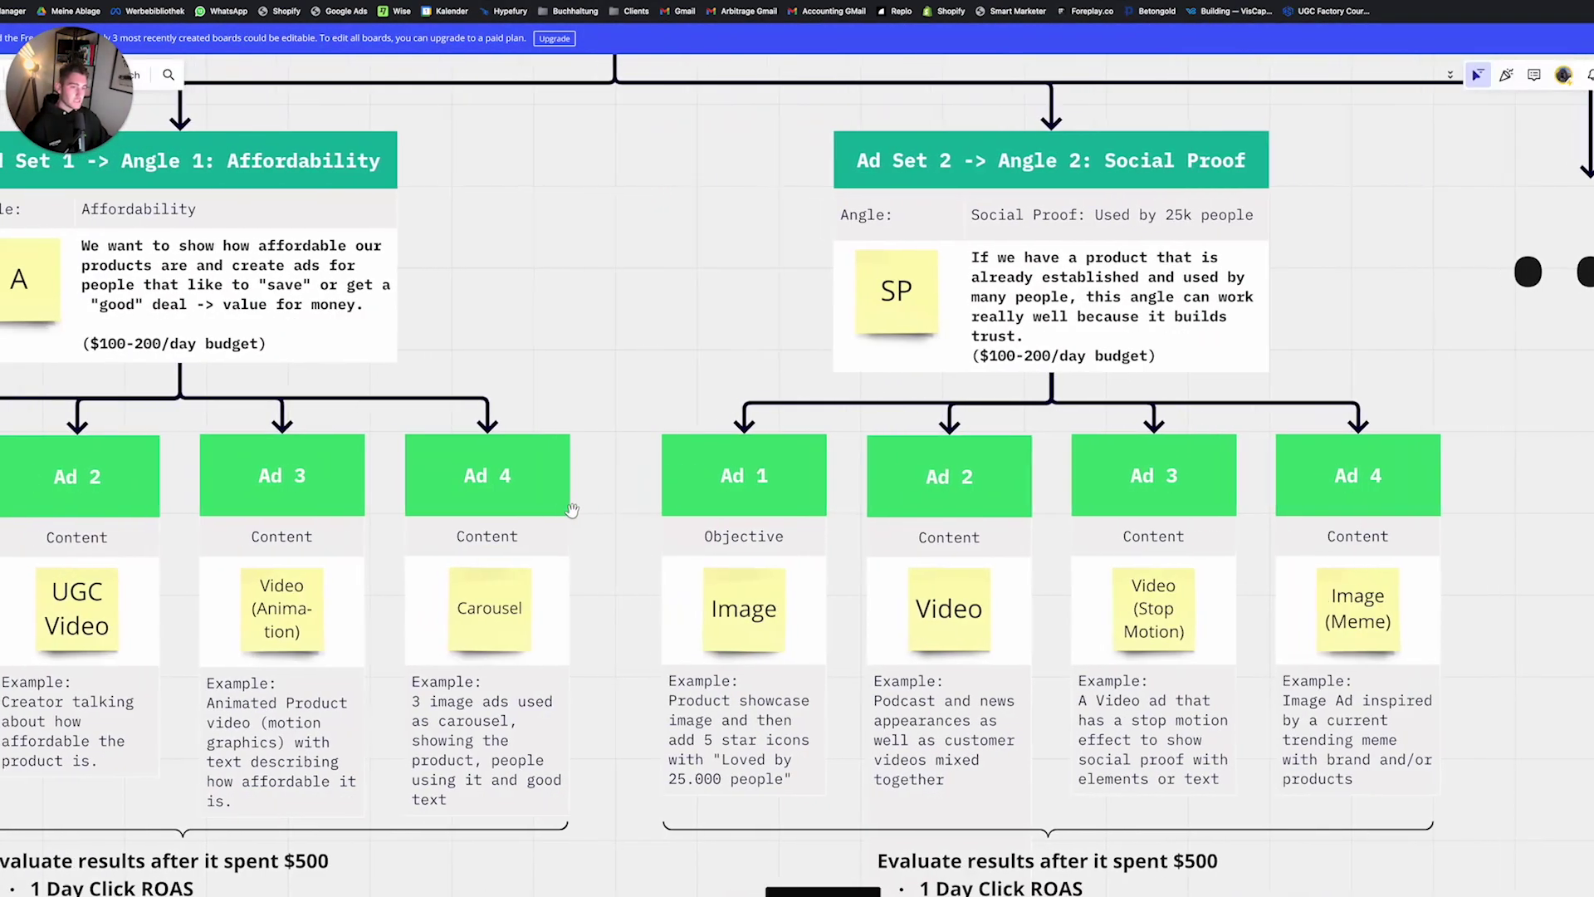
scroll(572, 509, left, 3)
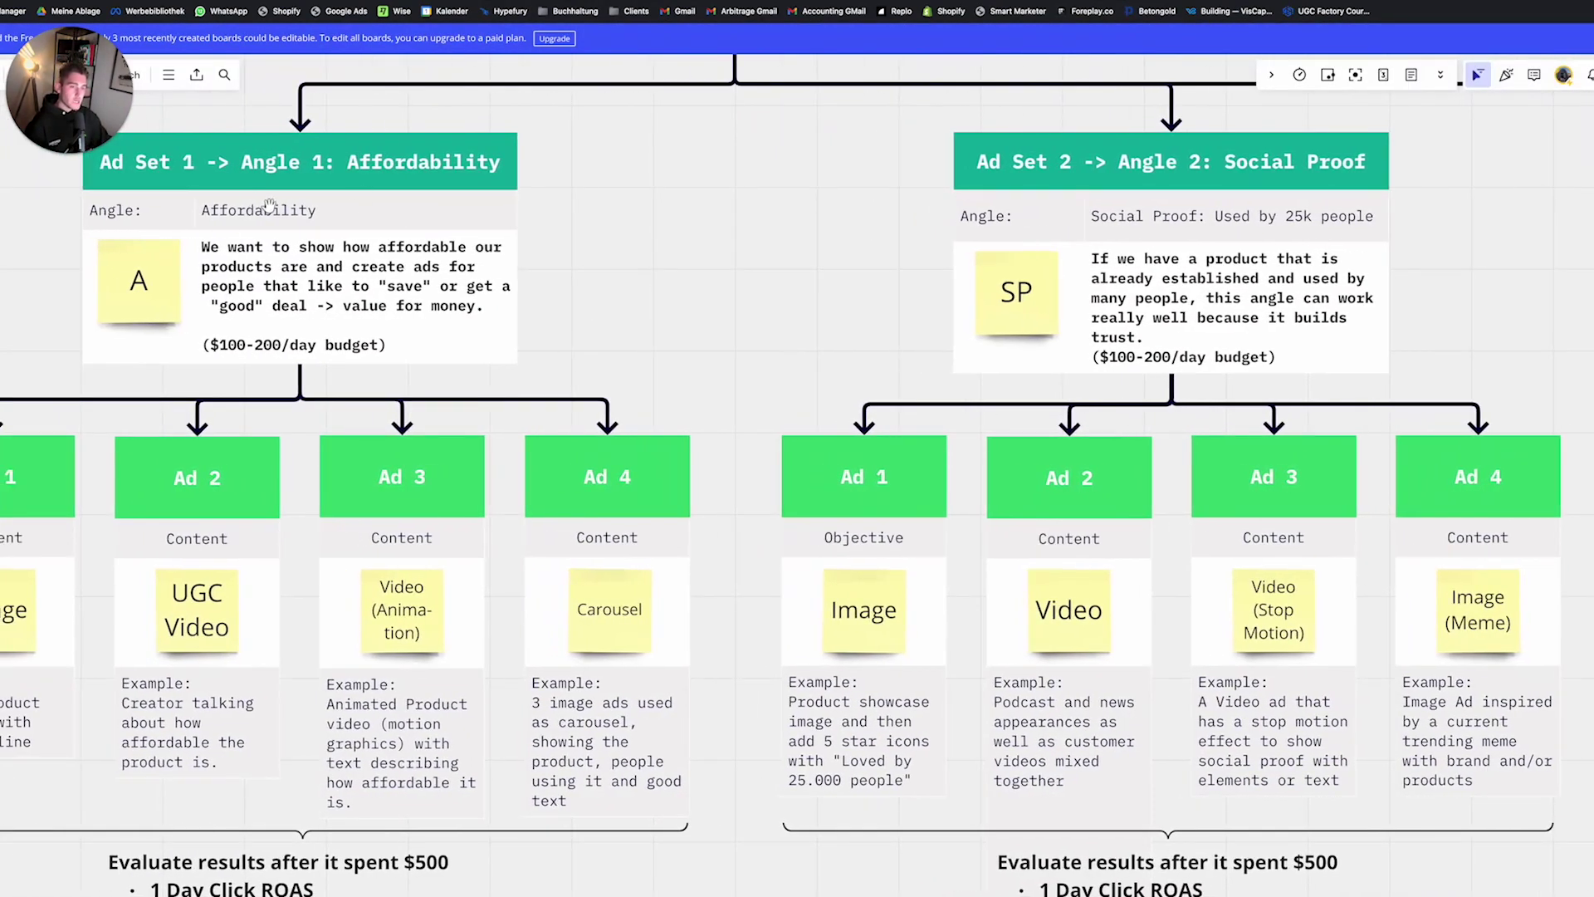
scroll(337, 472, left, 2)
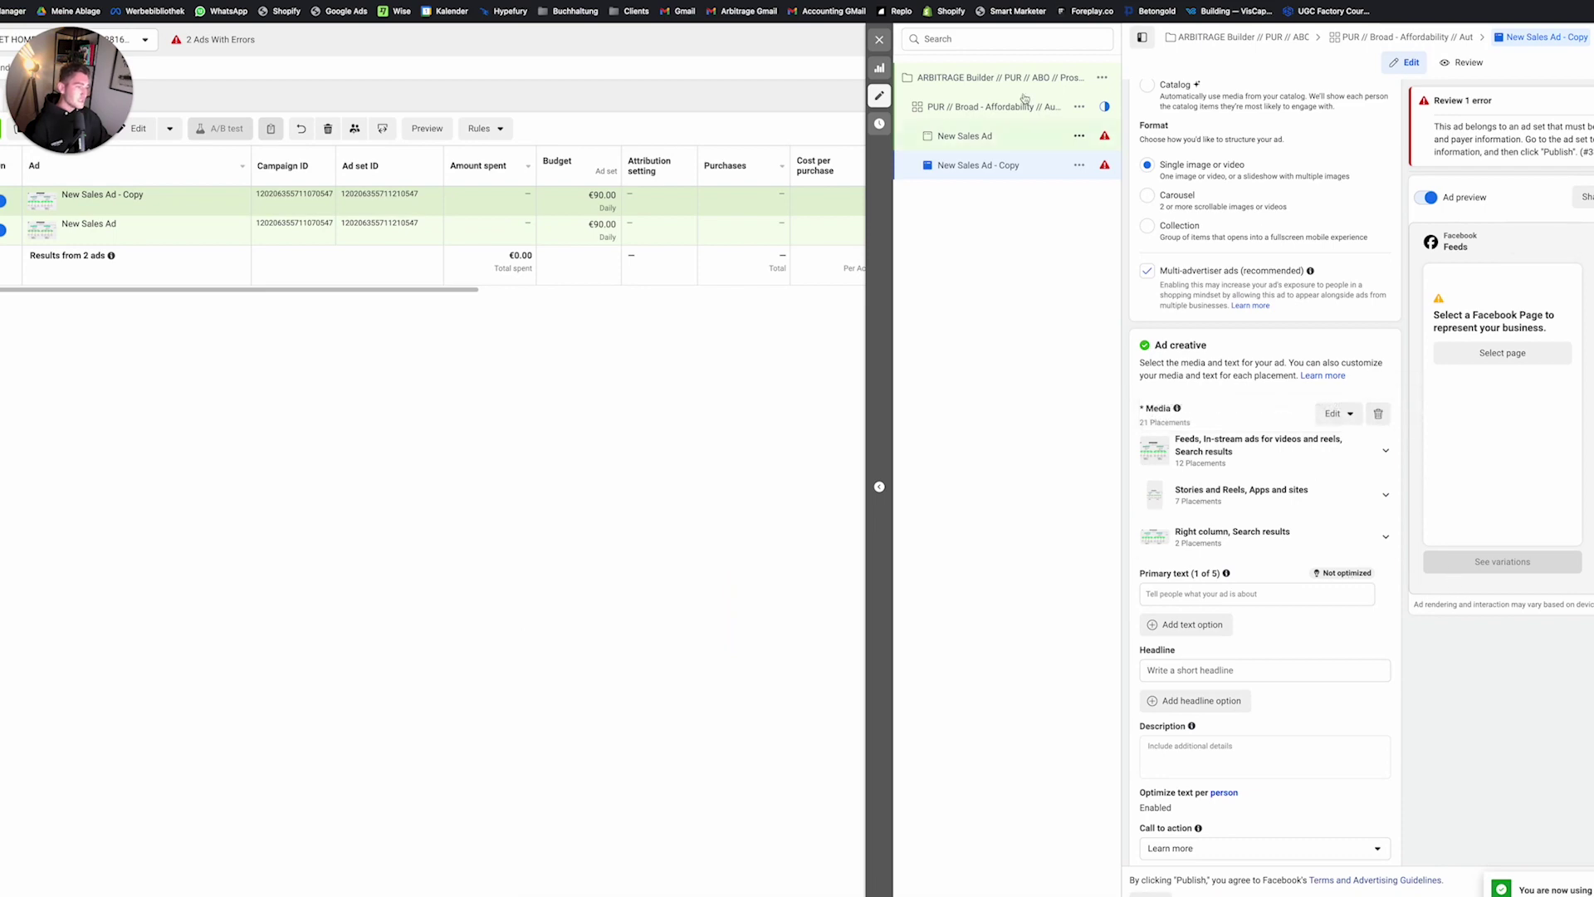
Step: Duplicate the copied ad in Ads Manager as a third ad and quickly duplicate the whole Affordability ad set
key(super+d)
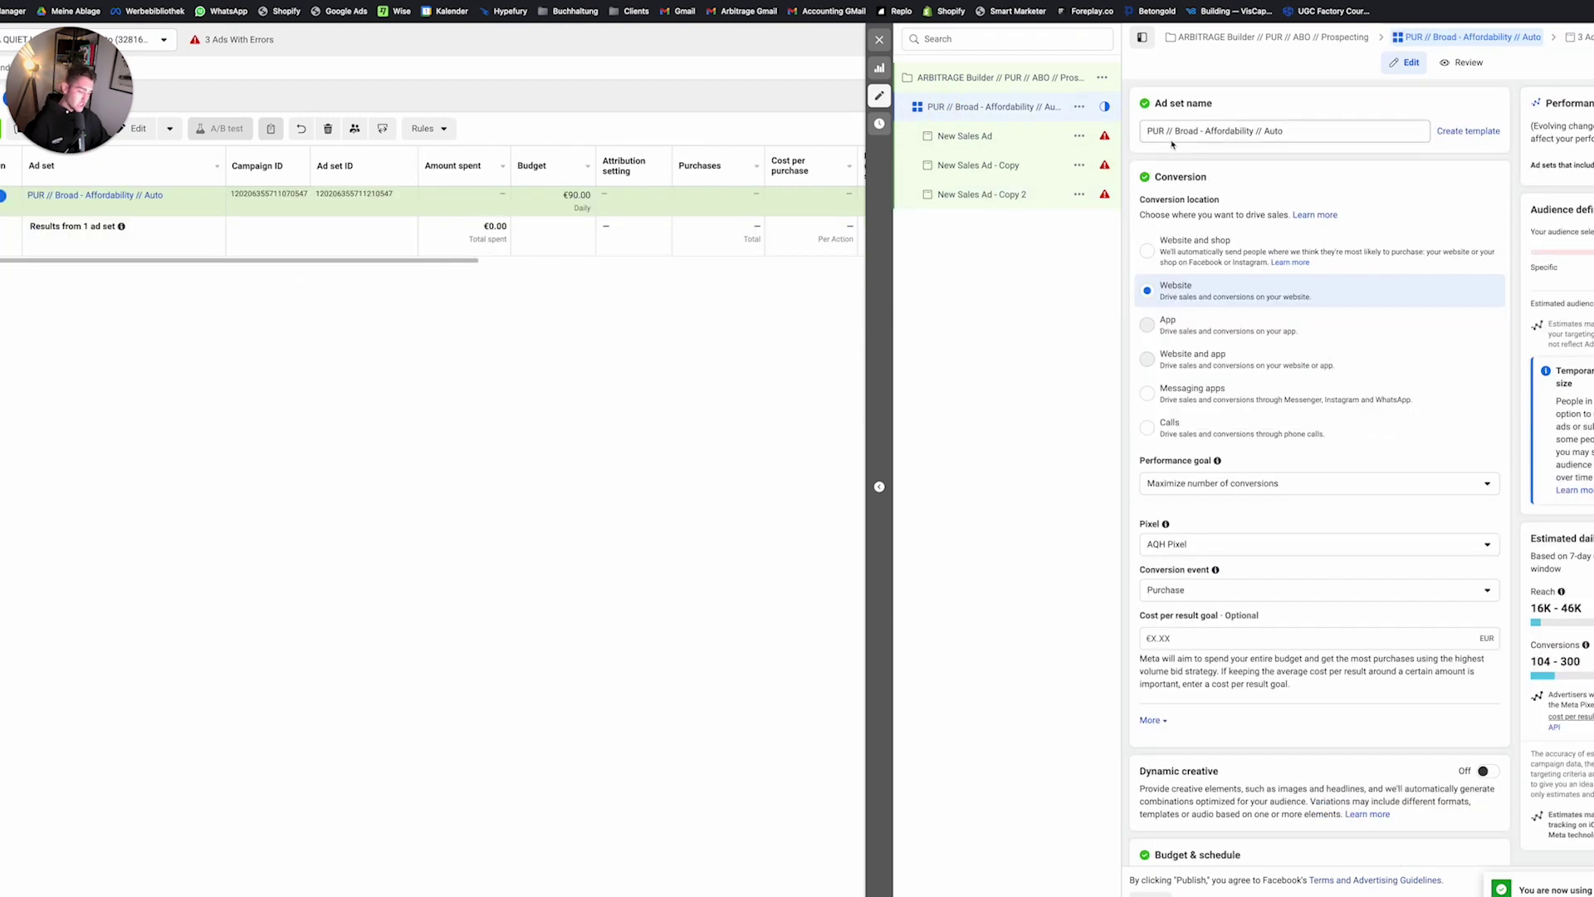
click(1080, 106)
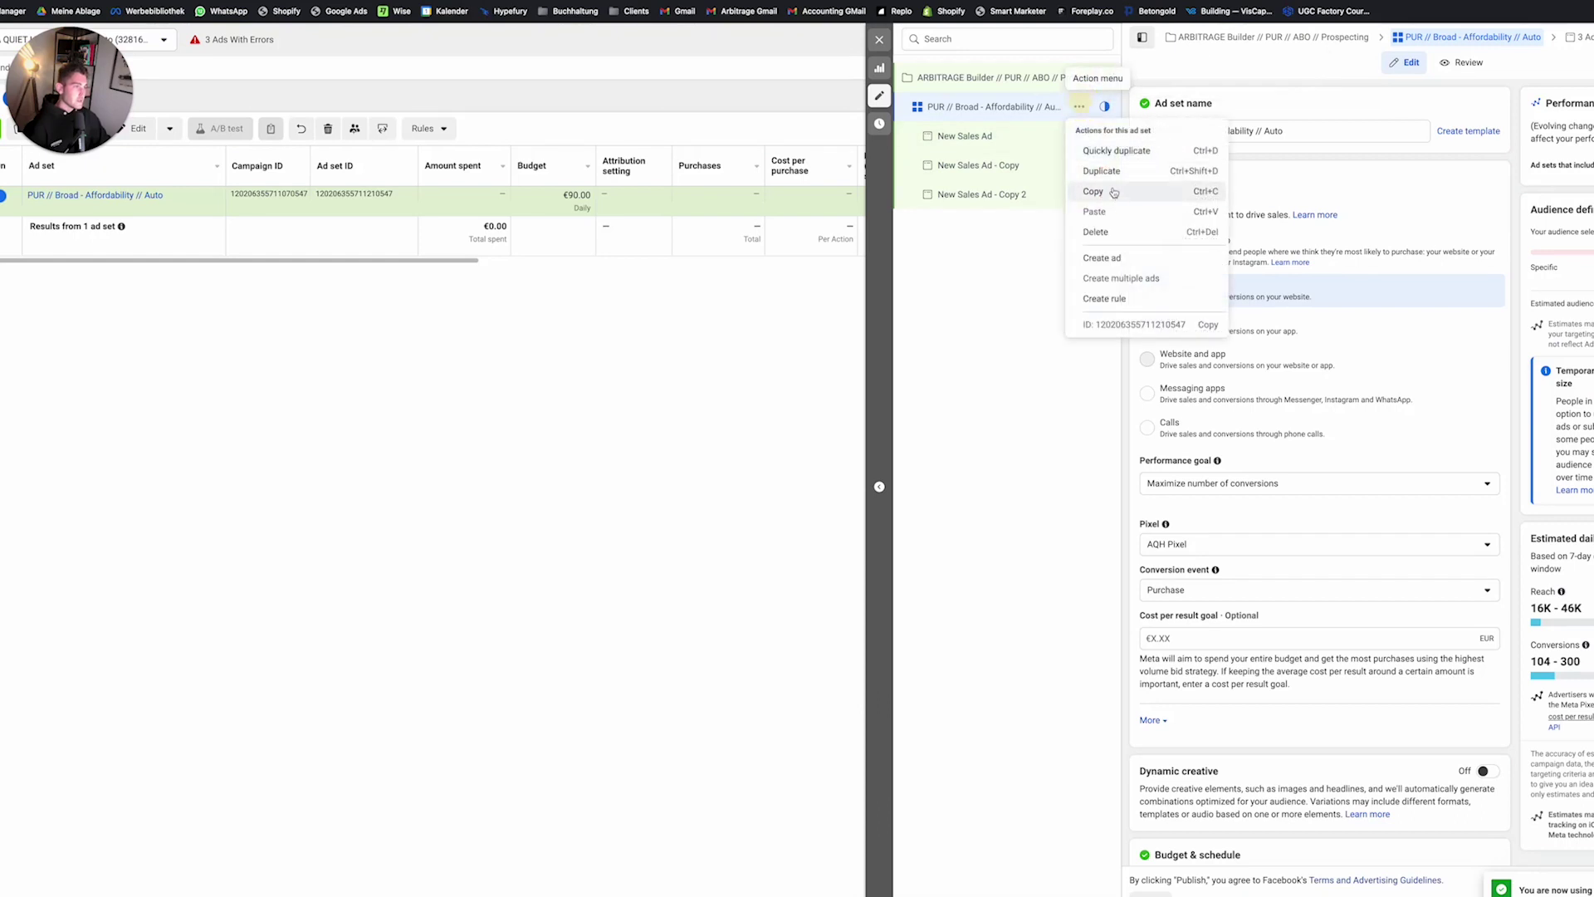
click(1157, 152)
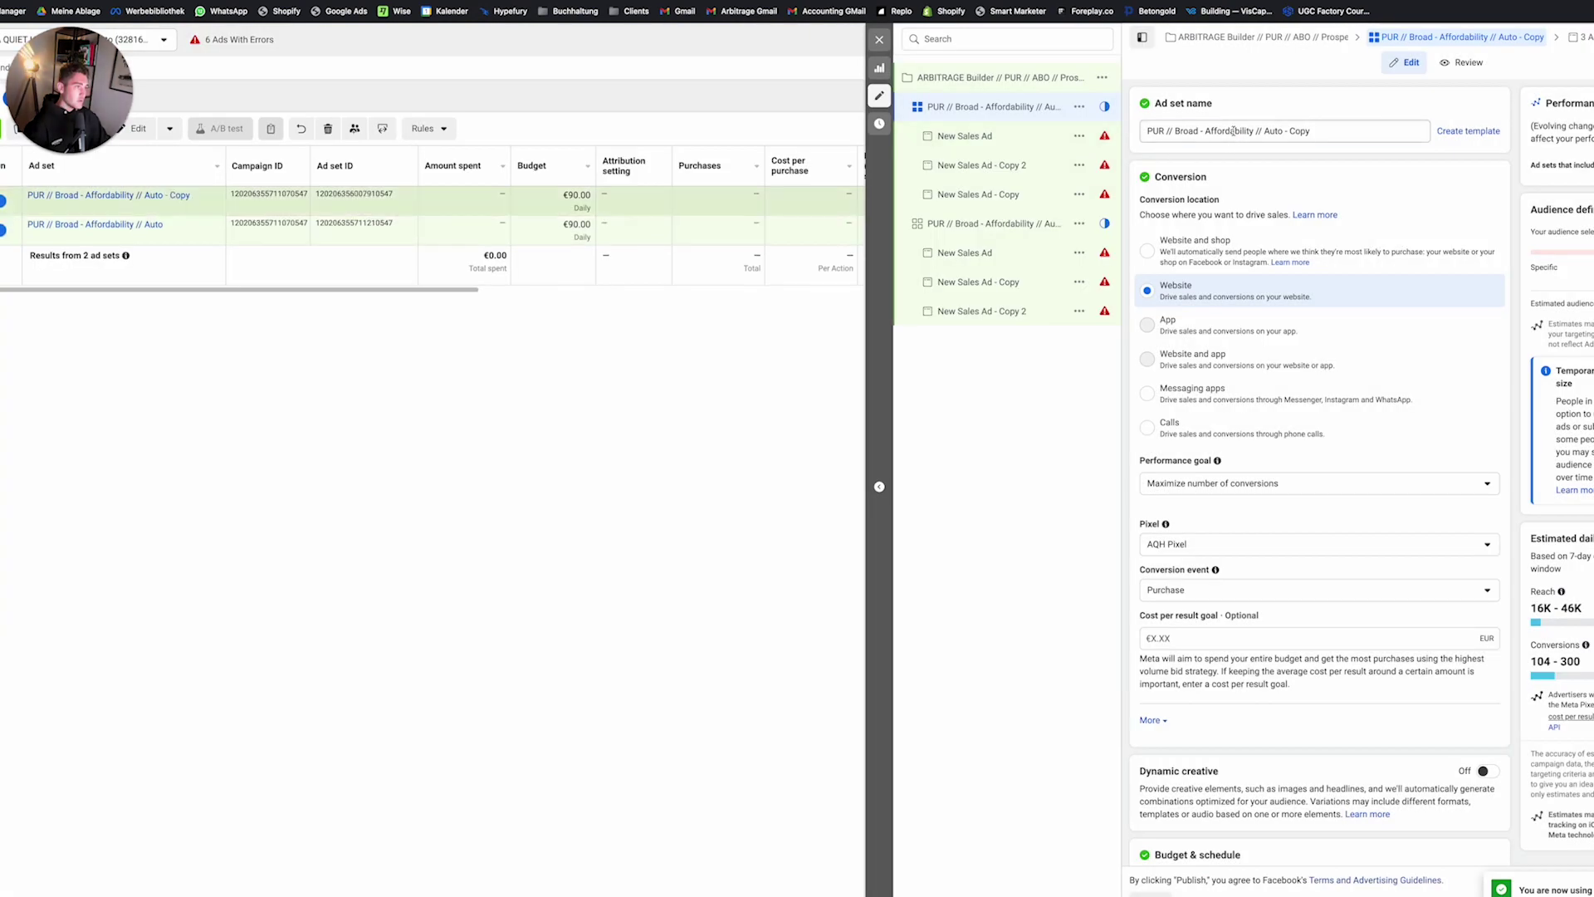
Step: Rename the duplicated ad set to "PUR // Broad - Social Proof // Auto - Copy"
double_click(1224, 131)
text(Soci)
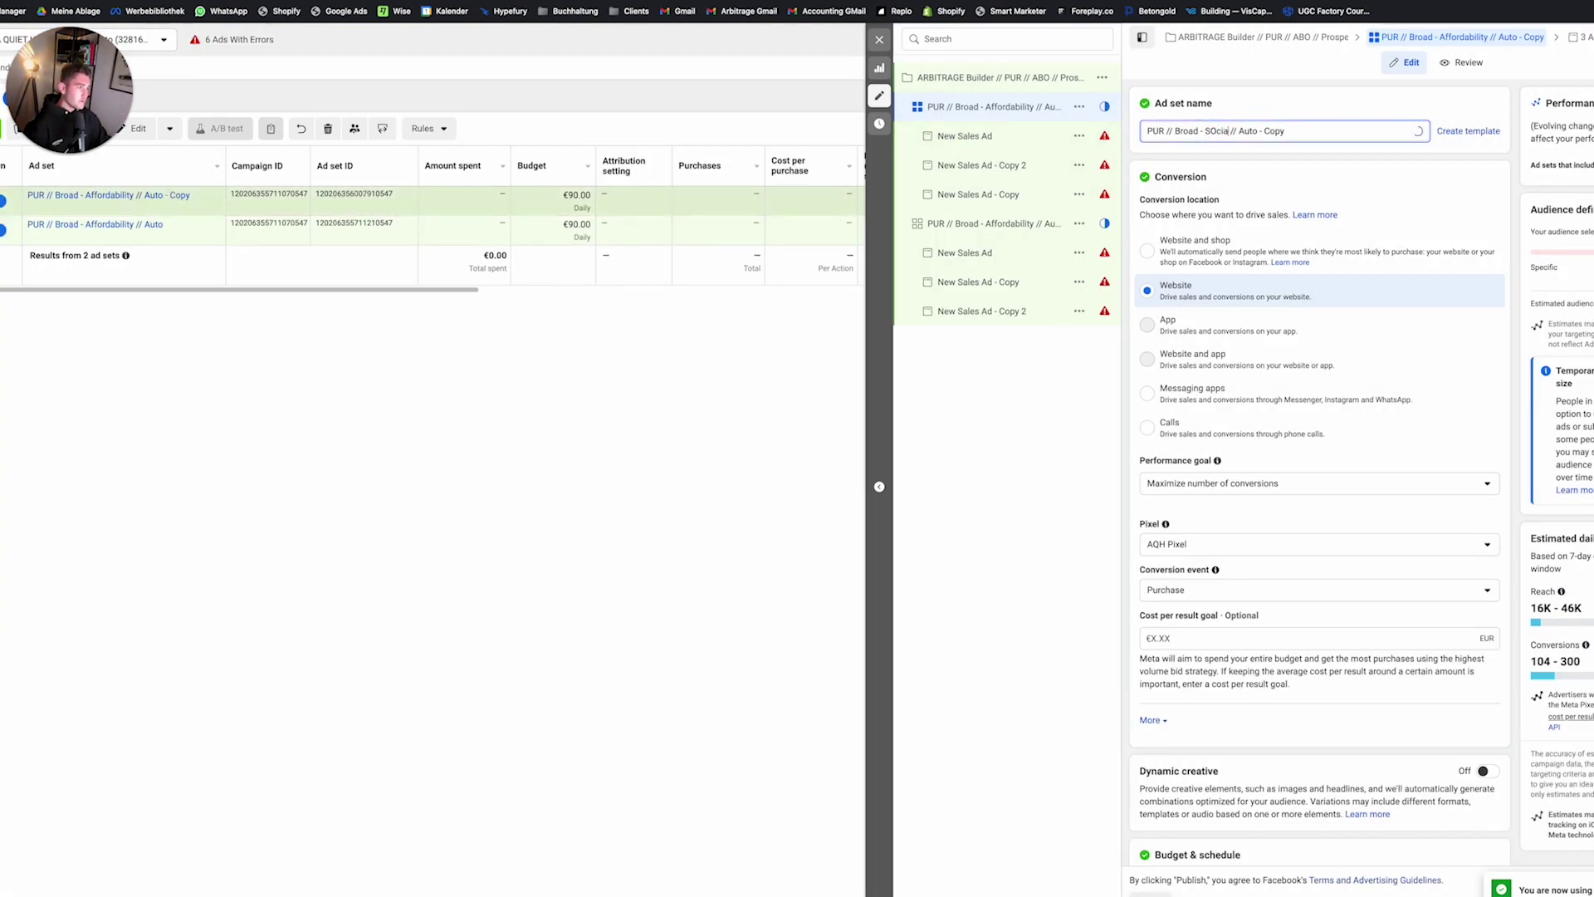
text(al Proof)
Step: Delete the ad "New Sales Ad" from the Social Proof ad set and look over the creative of "New Sales Ad - Copy 2"
click(968, 135)
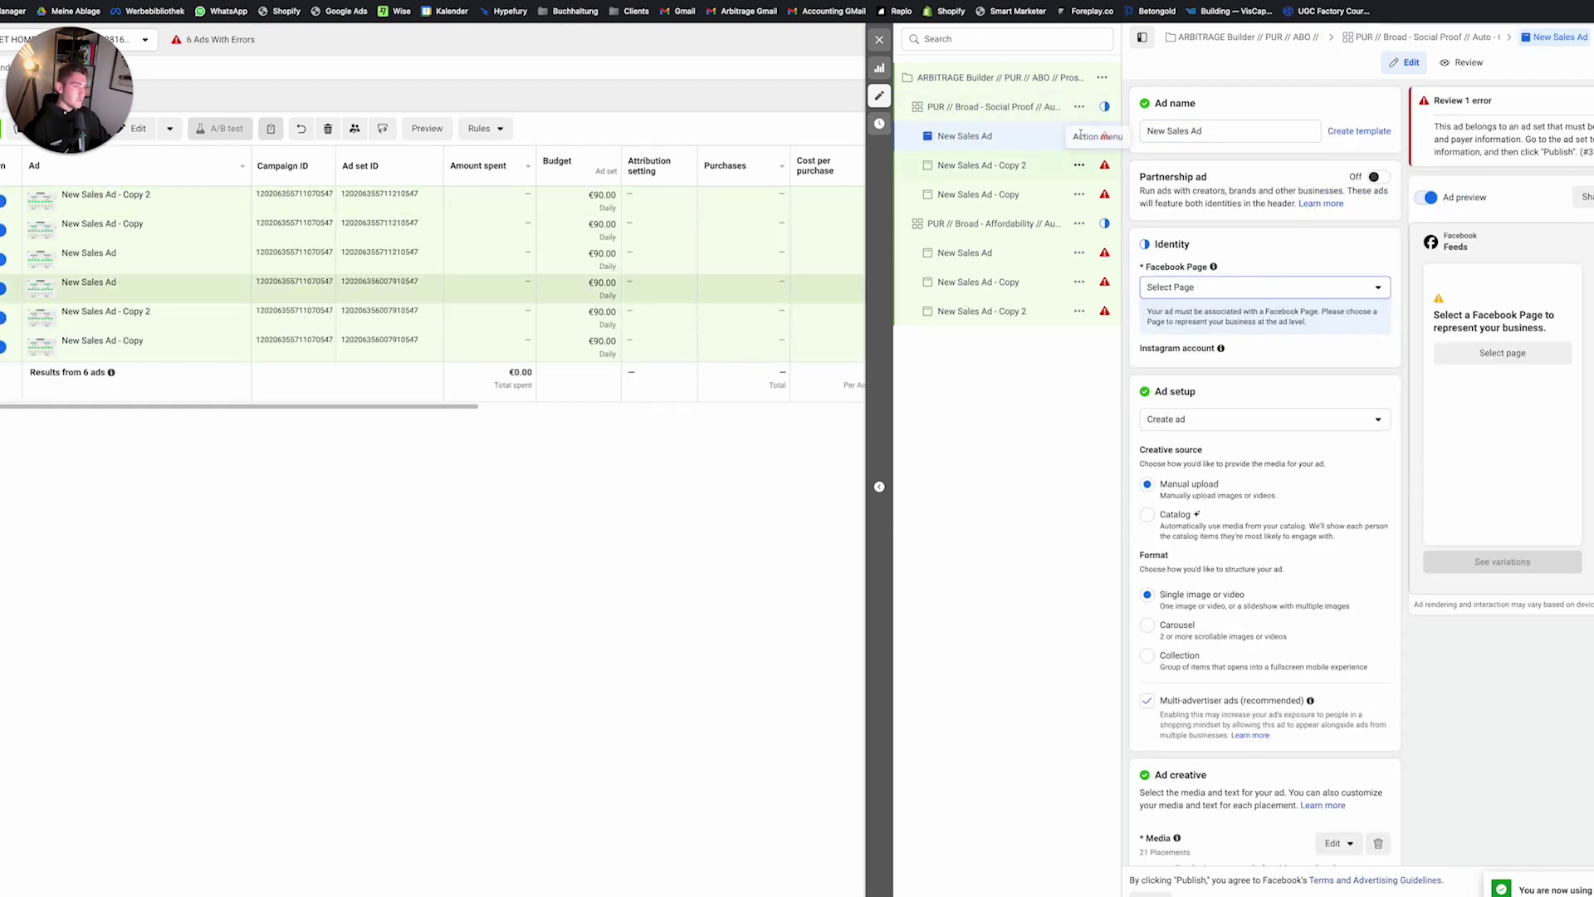
click(1079, 135)
click(1097, 260)
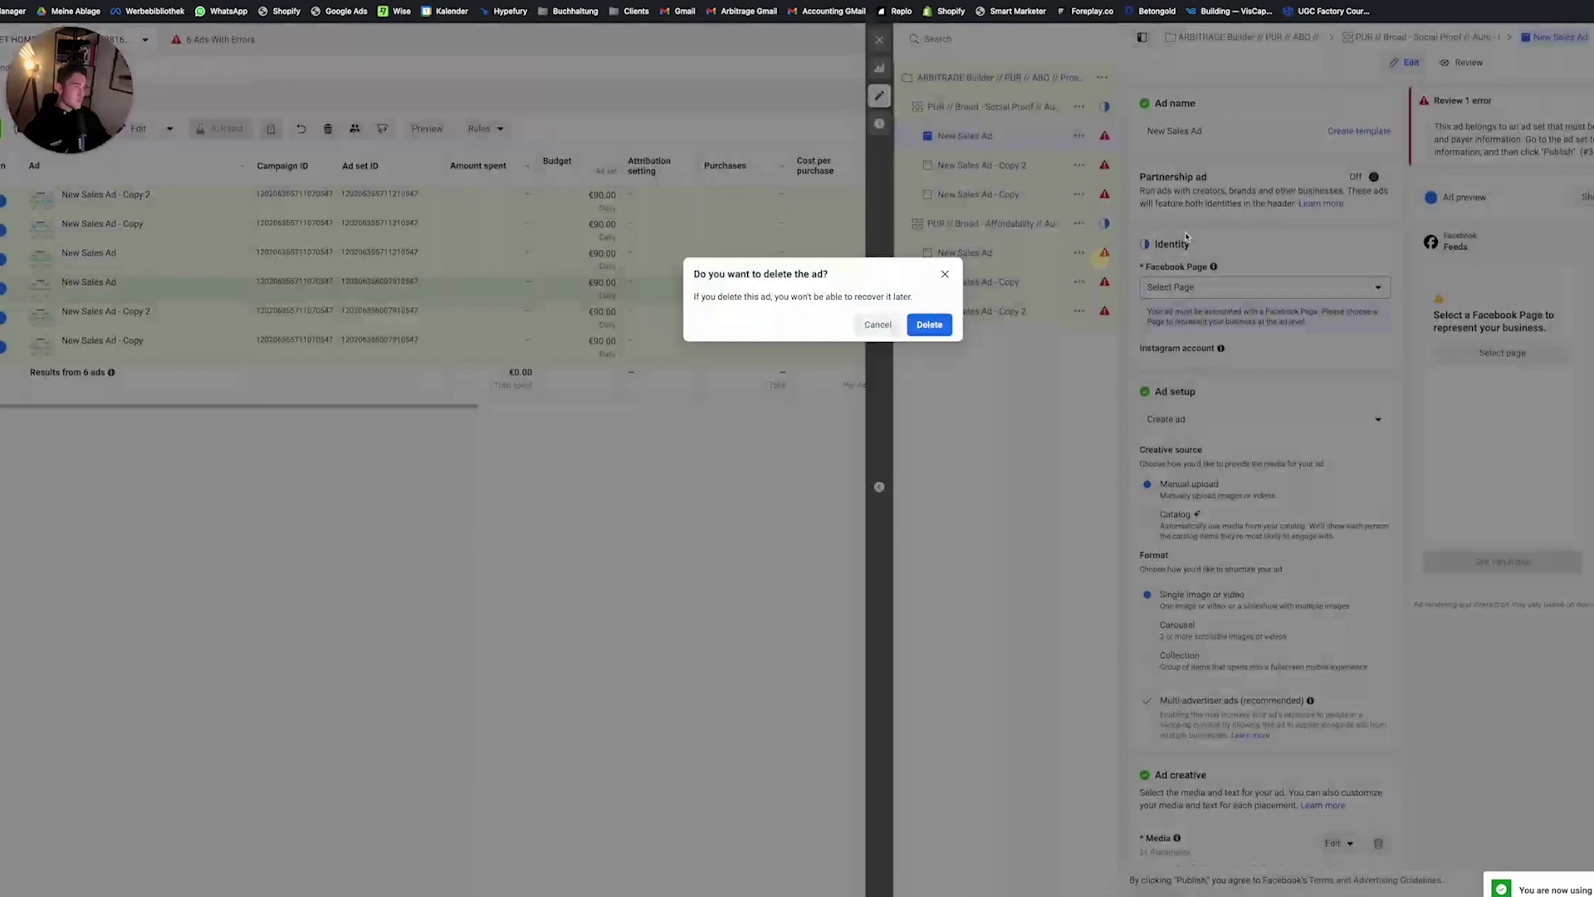
click(928, 325)
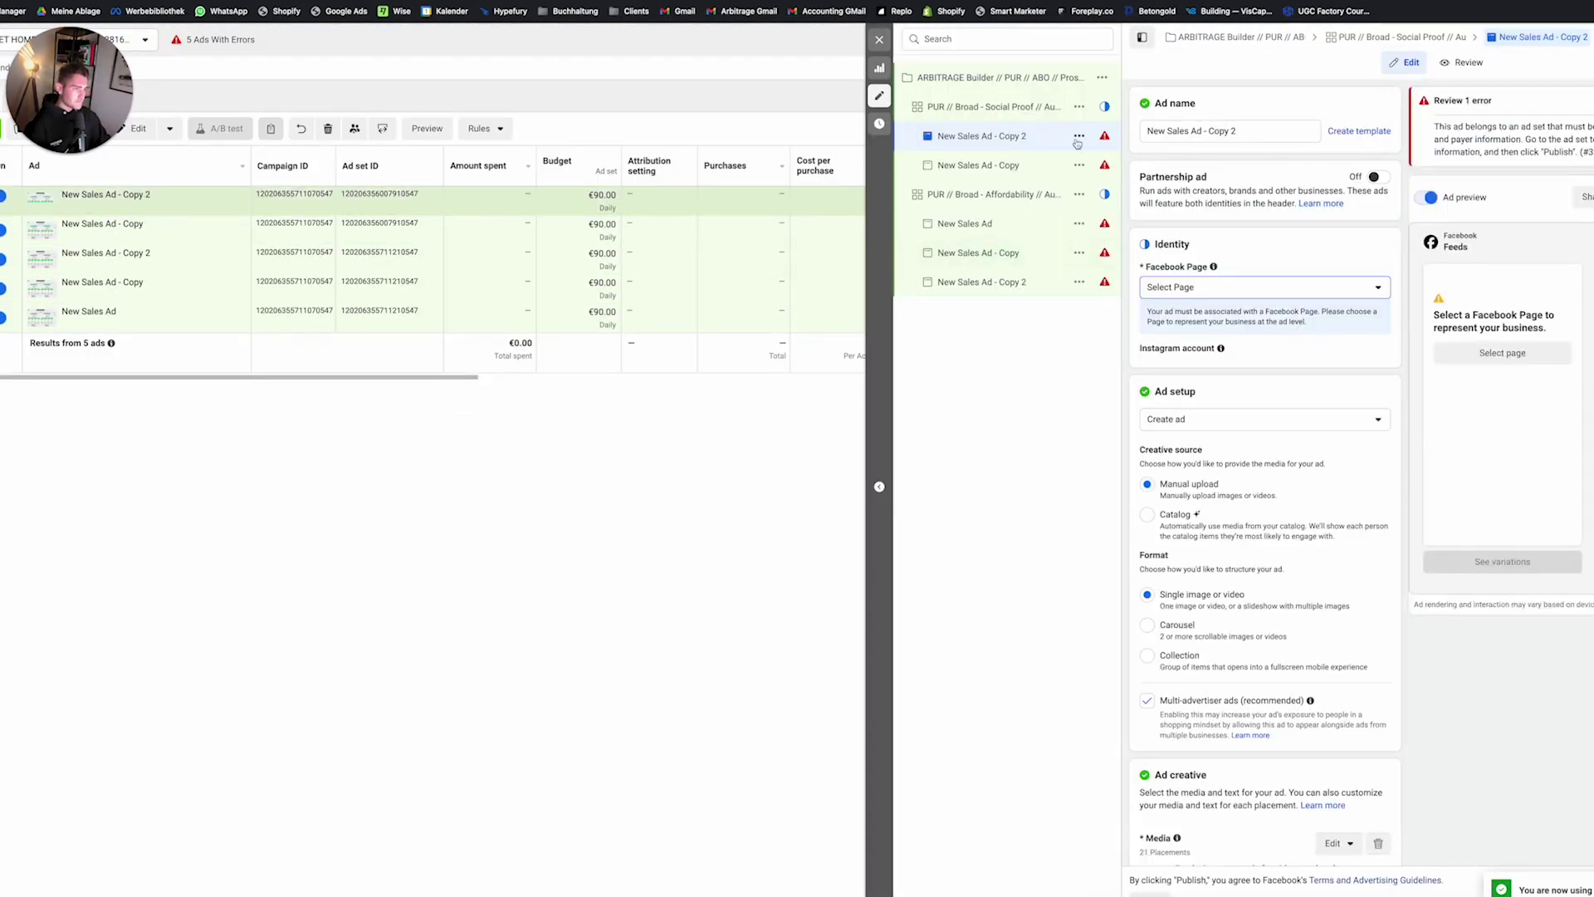
scroll(1334, 554, down, 6)
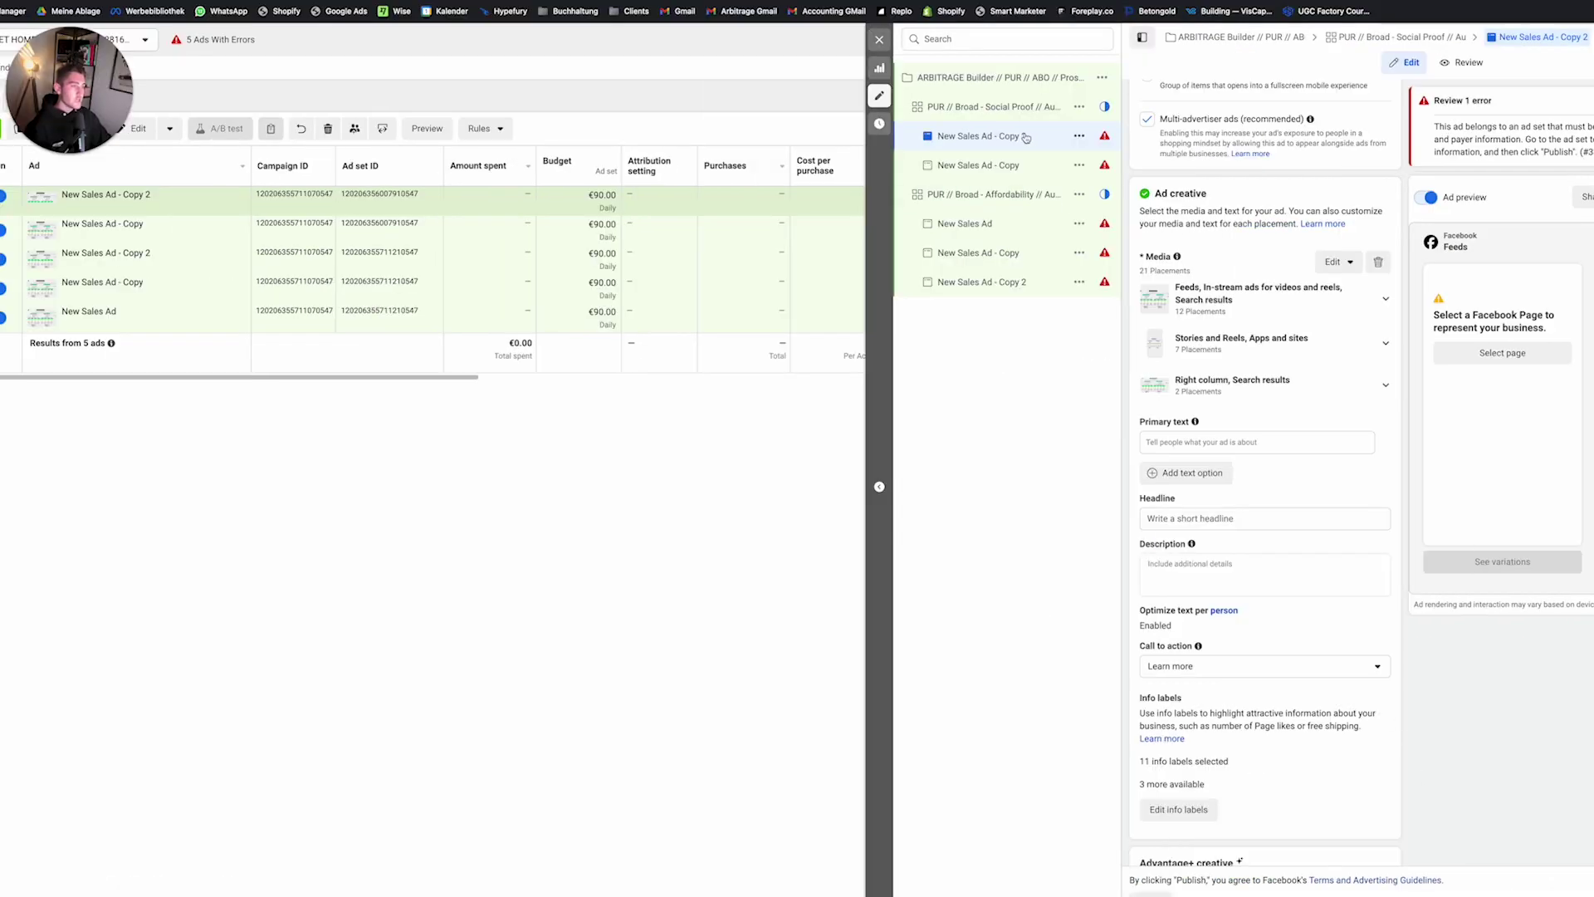
Step: Select the campaign, close the editor, and view the campaign's ad sets and ads in the overview tables
click(1009, 77)
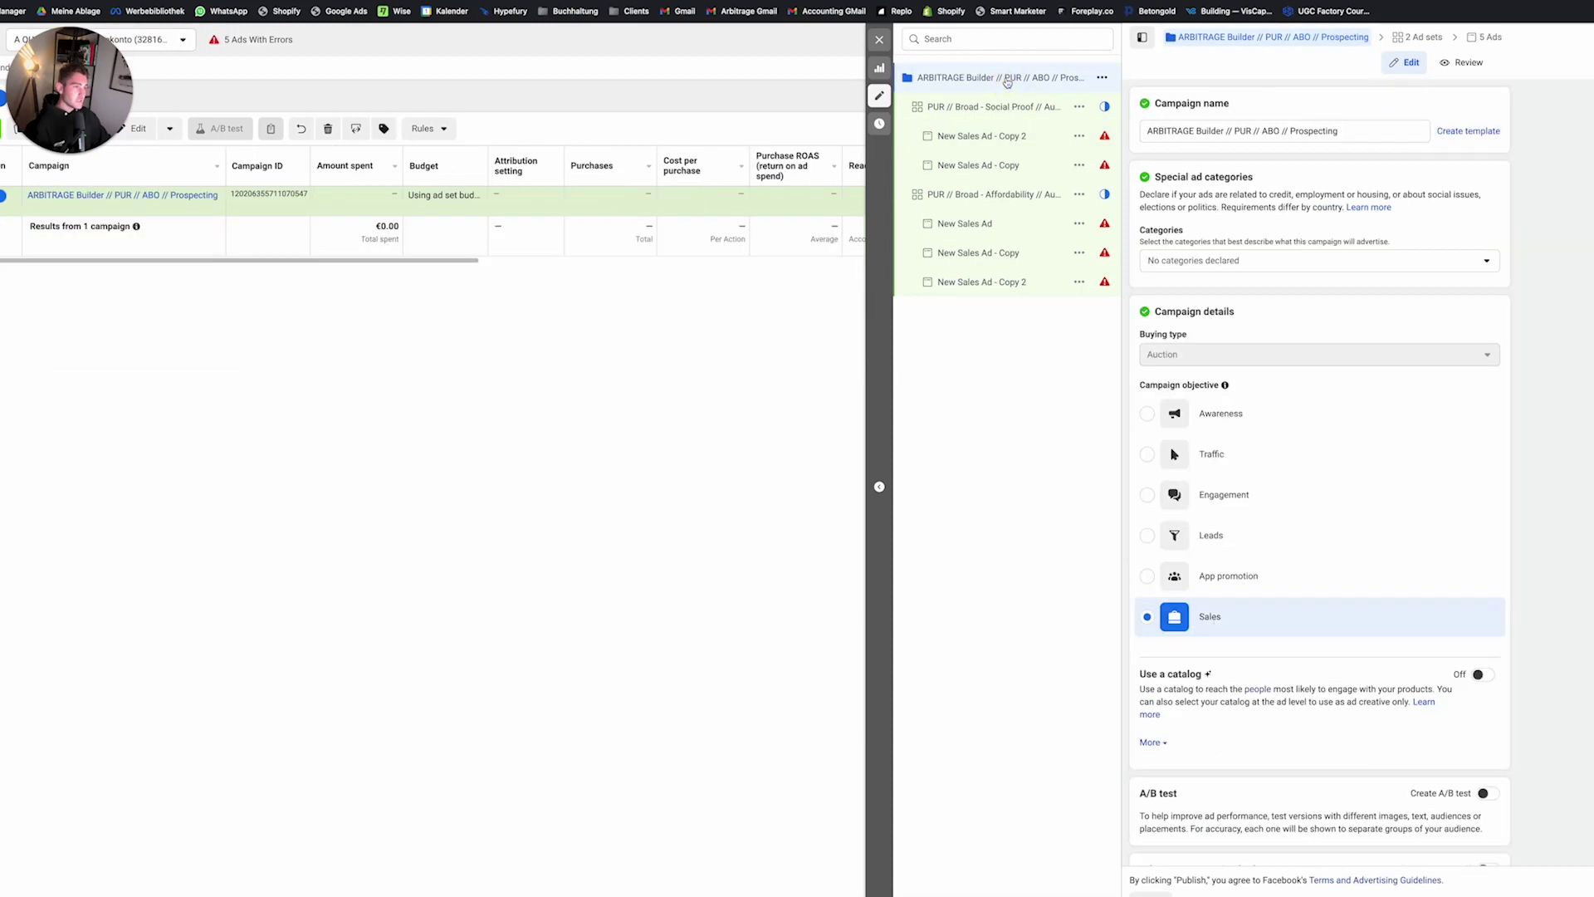
click(881, 40)
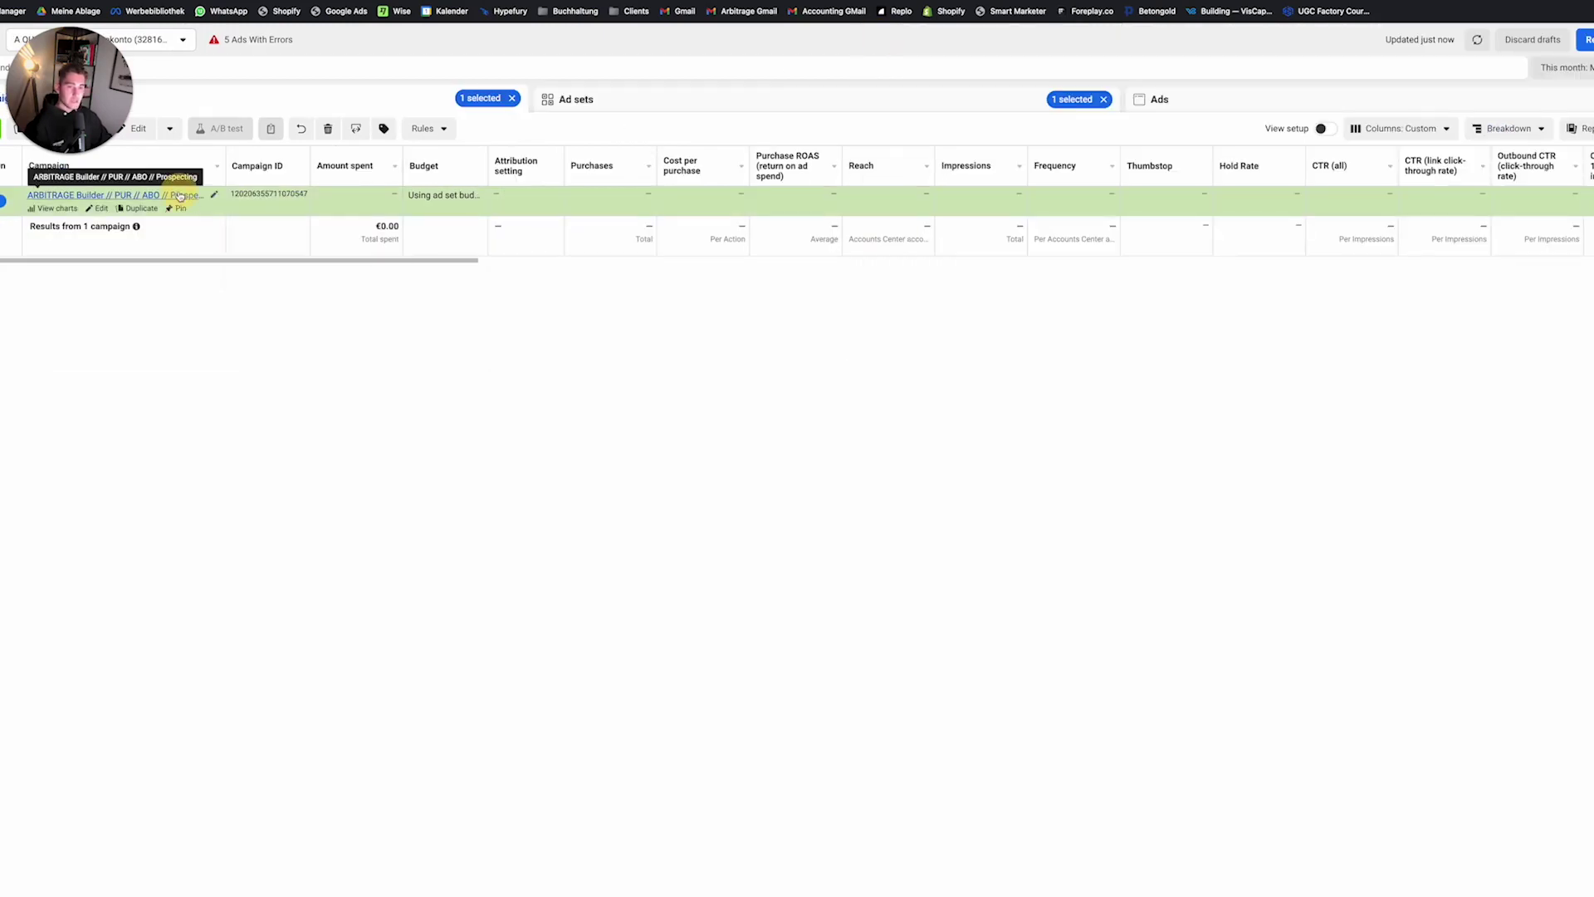
click(179, 196)
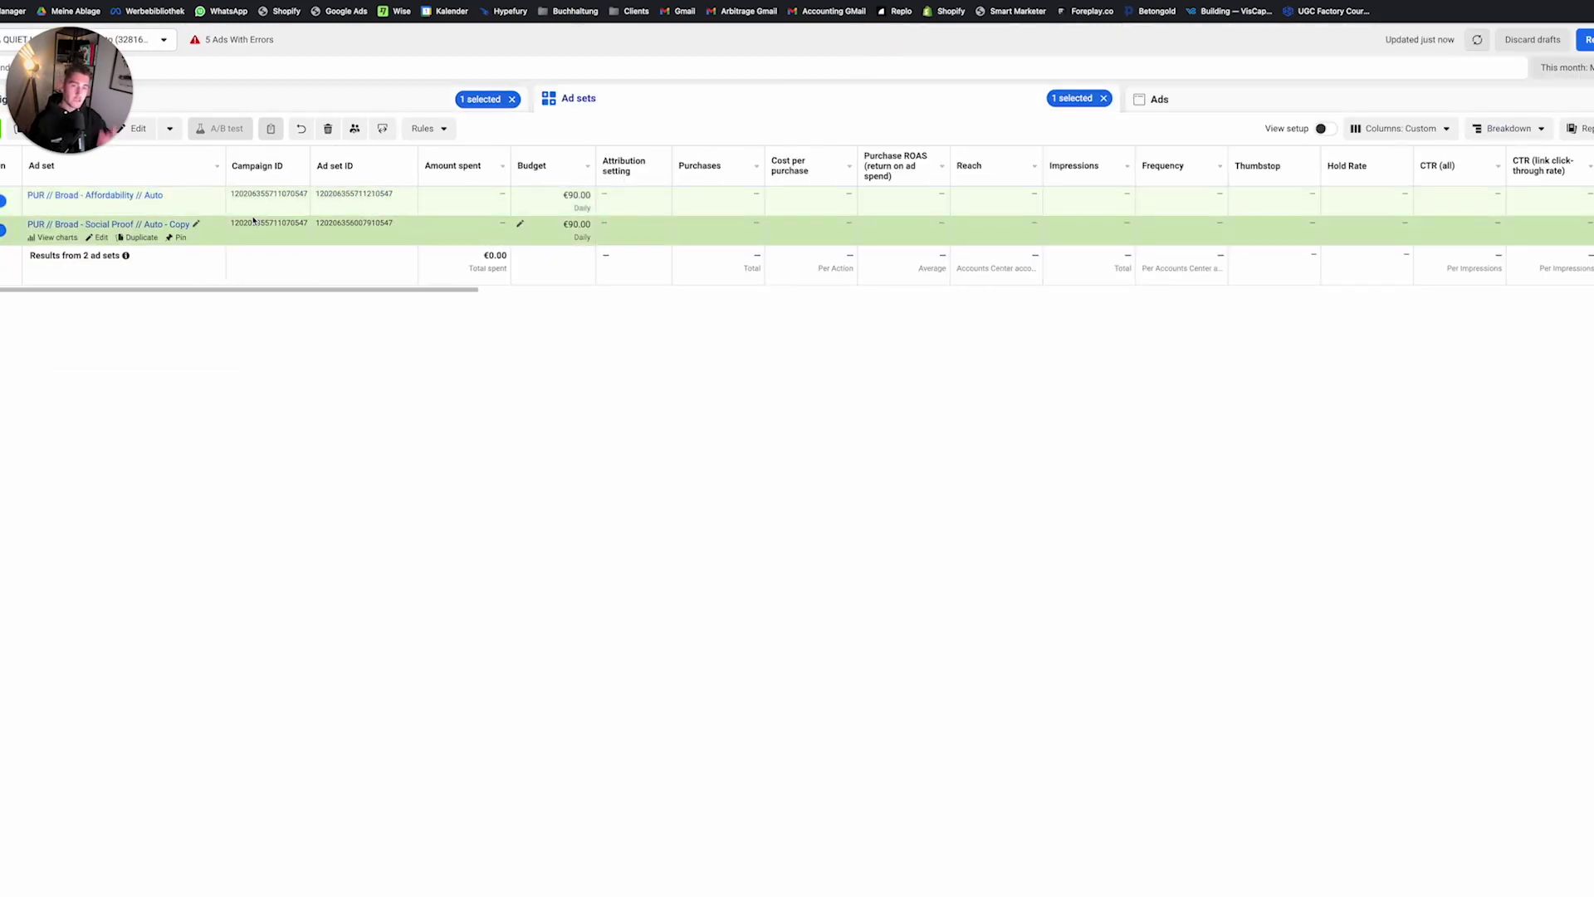
click(110, 196)
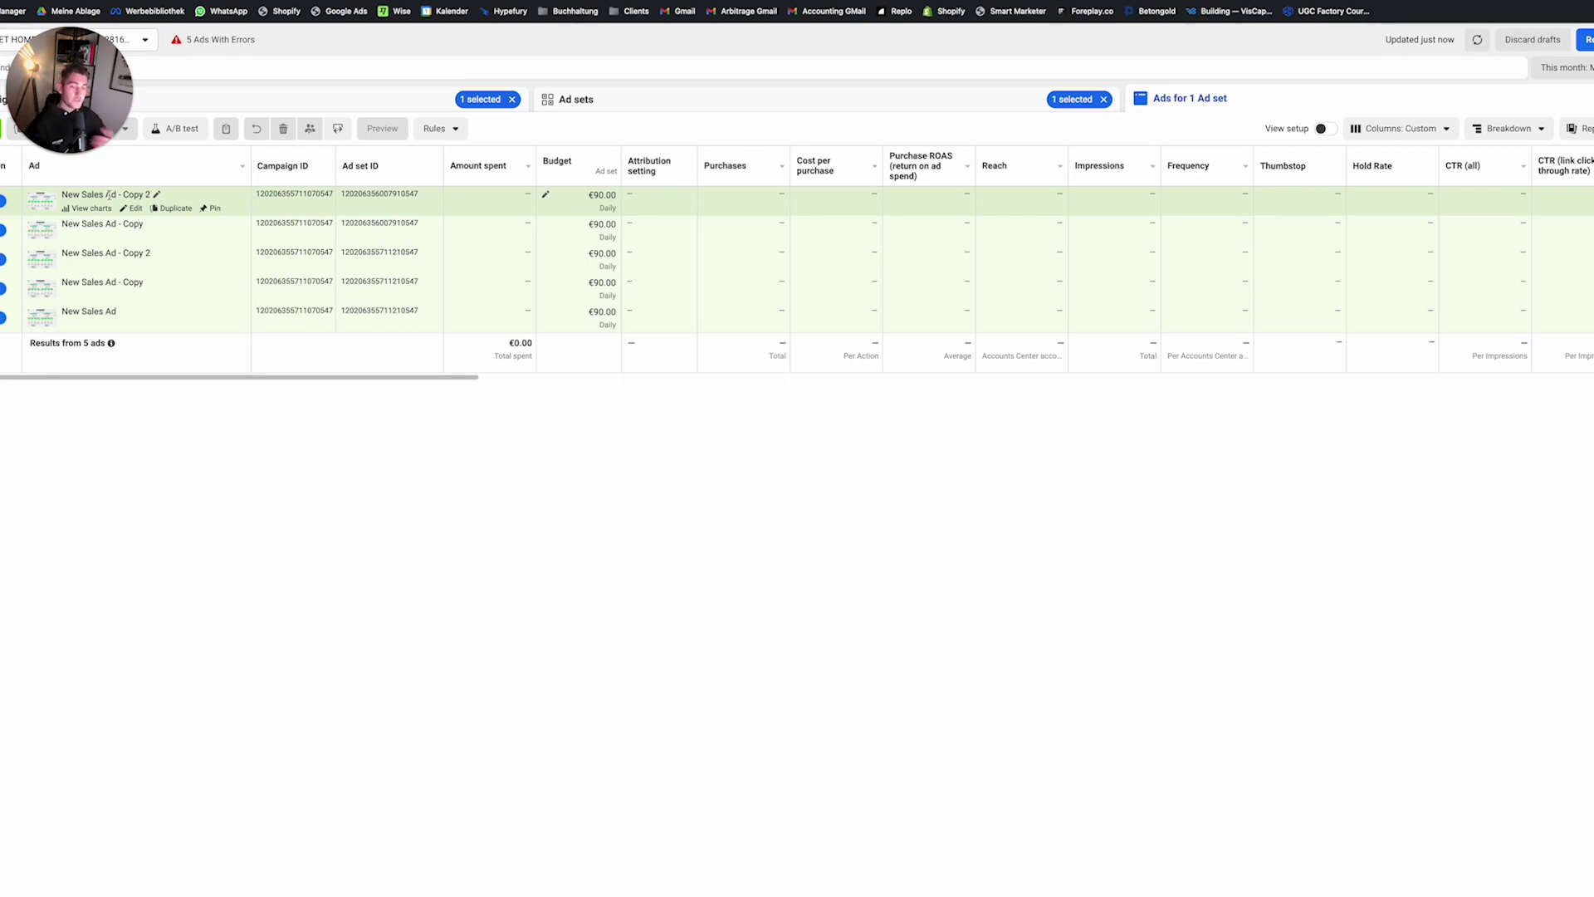
Step: Return to the campaign's ad sets overview and set the Affordability ad set's daily budget to €125
click(628, 107)
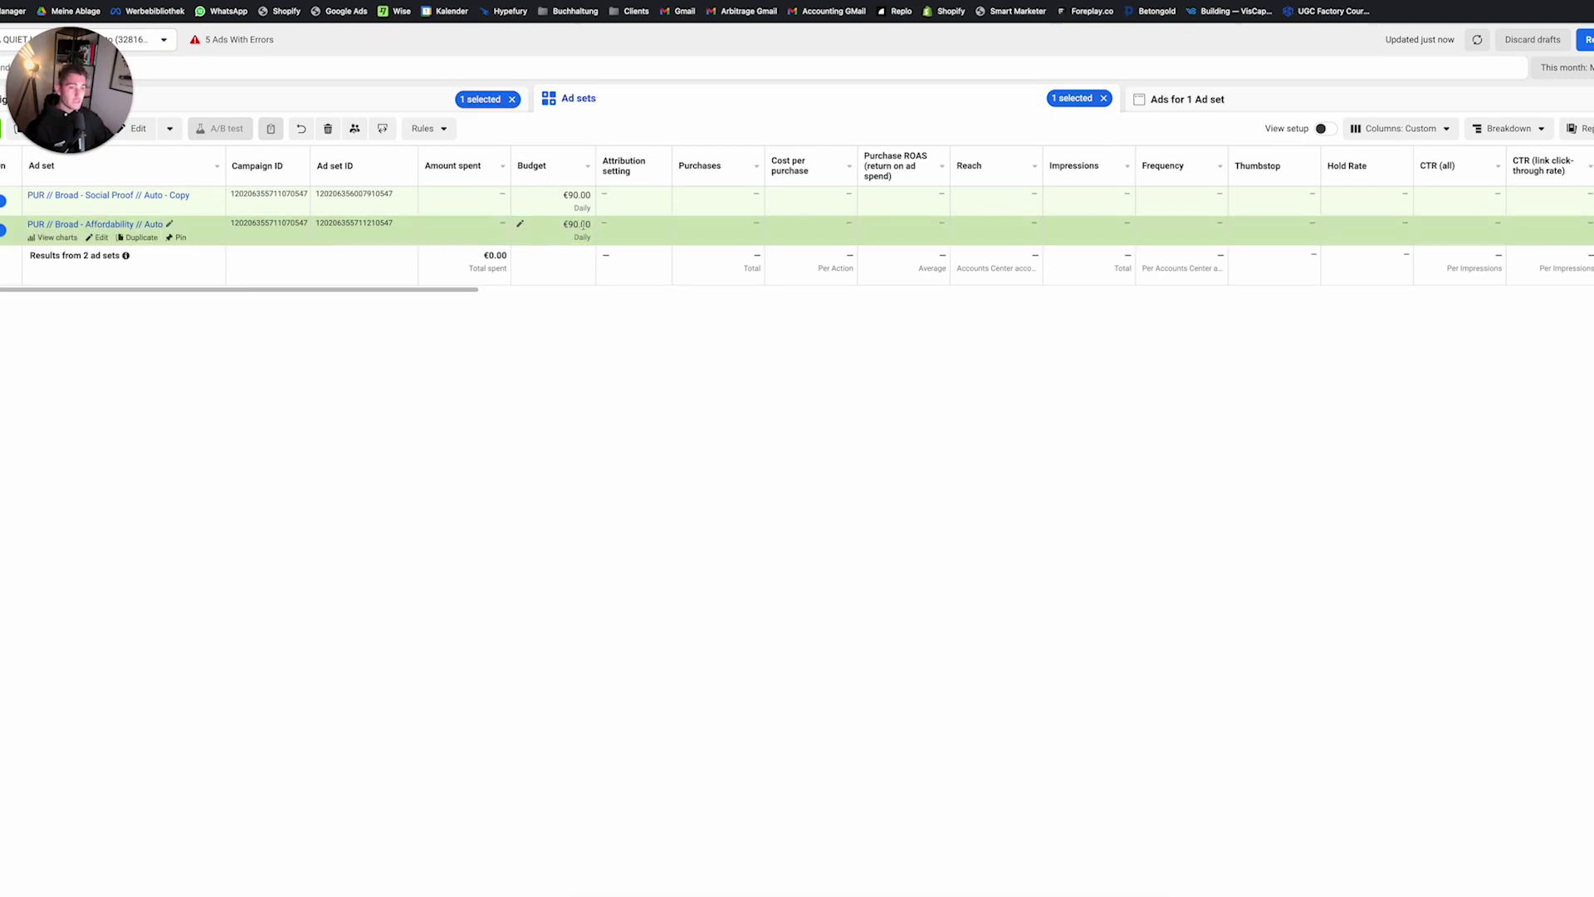
click(520, 223)
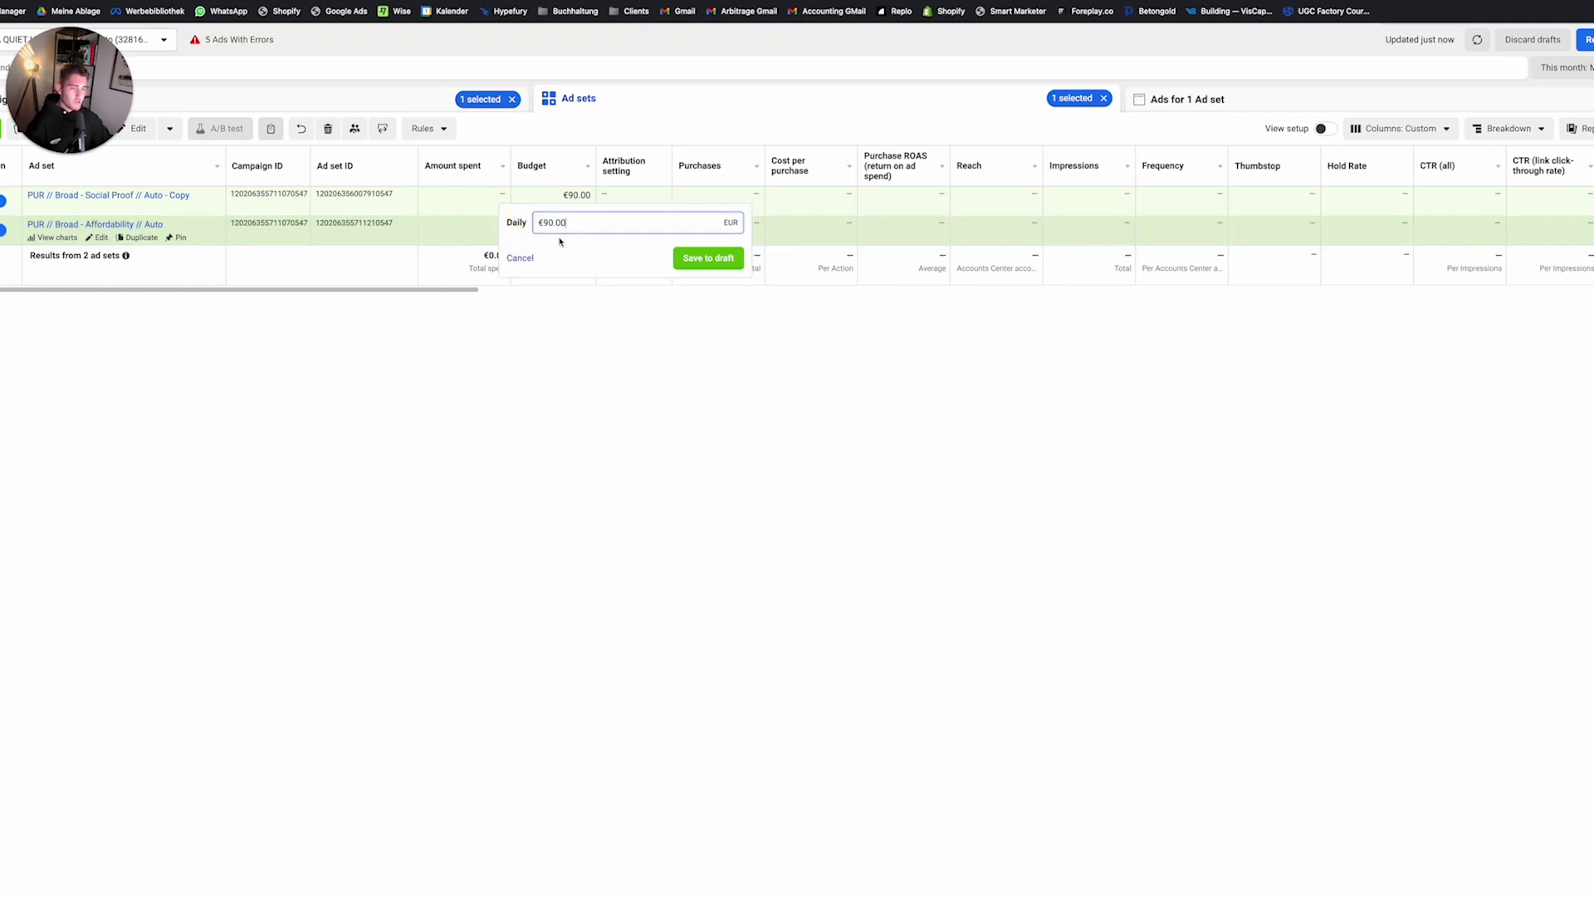
double_click(564, 222)
text(108)
text(12)
key(Return)
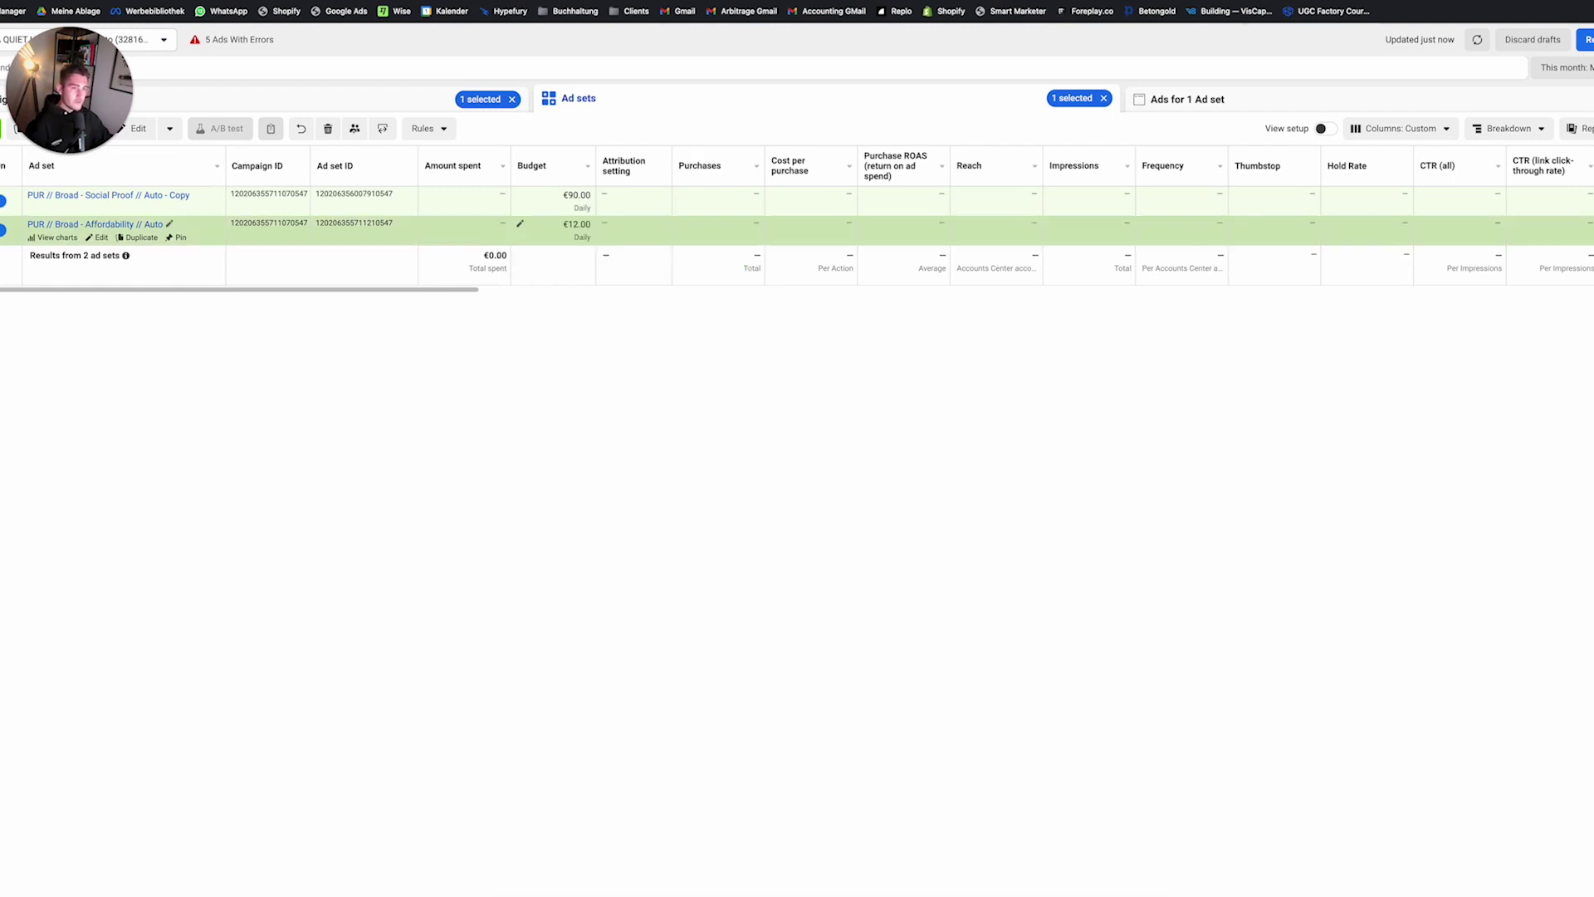
click(518, 223)
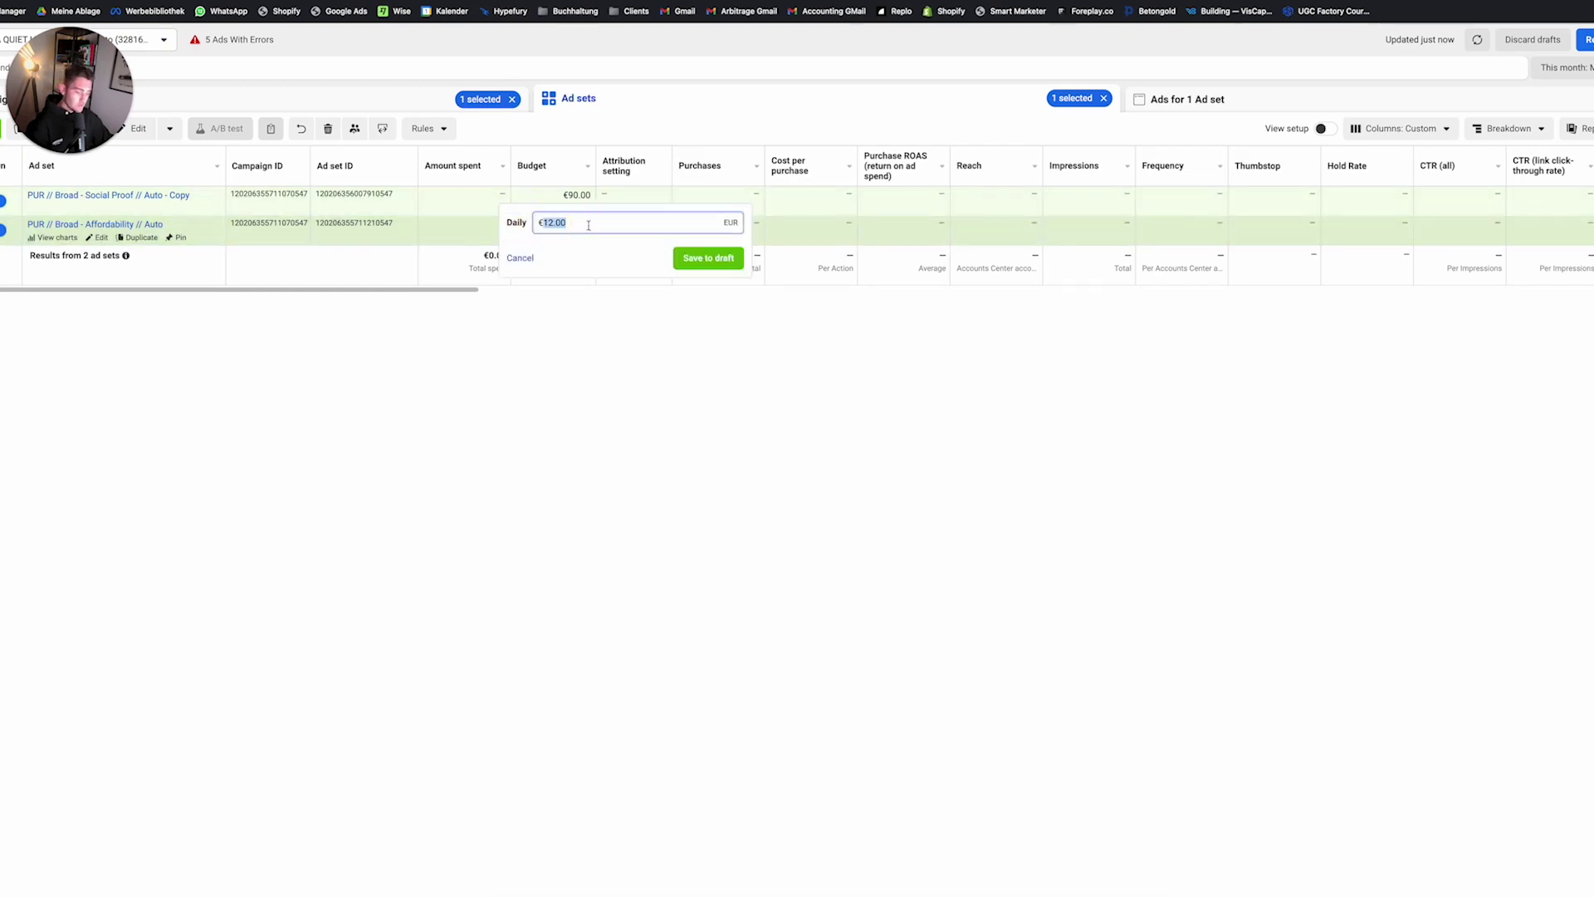
text(125)
key(Return)
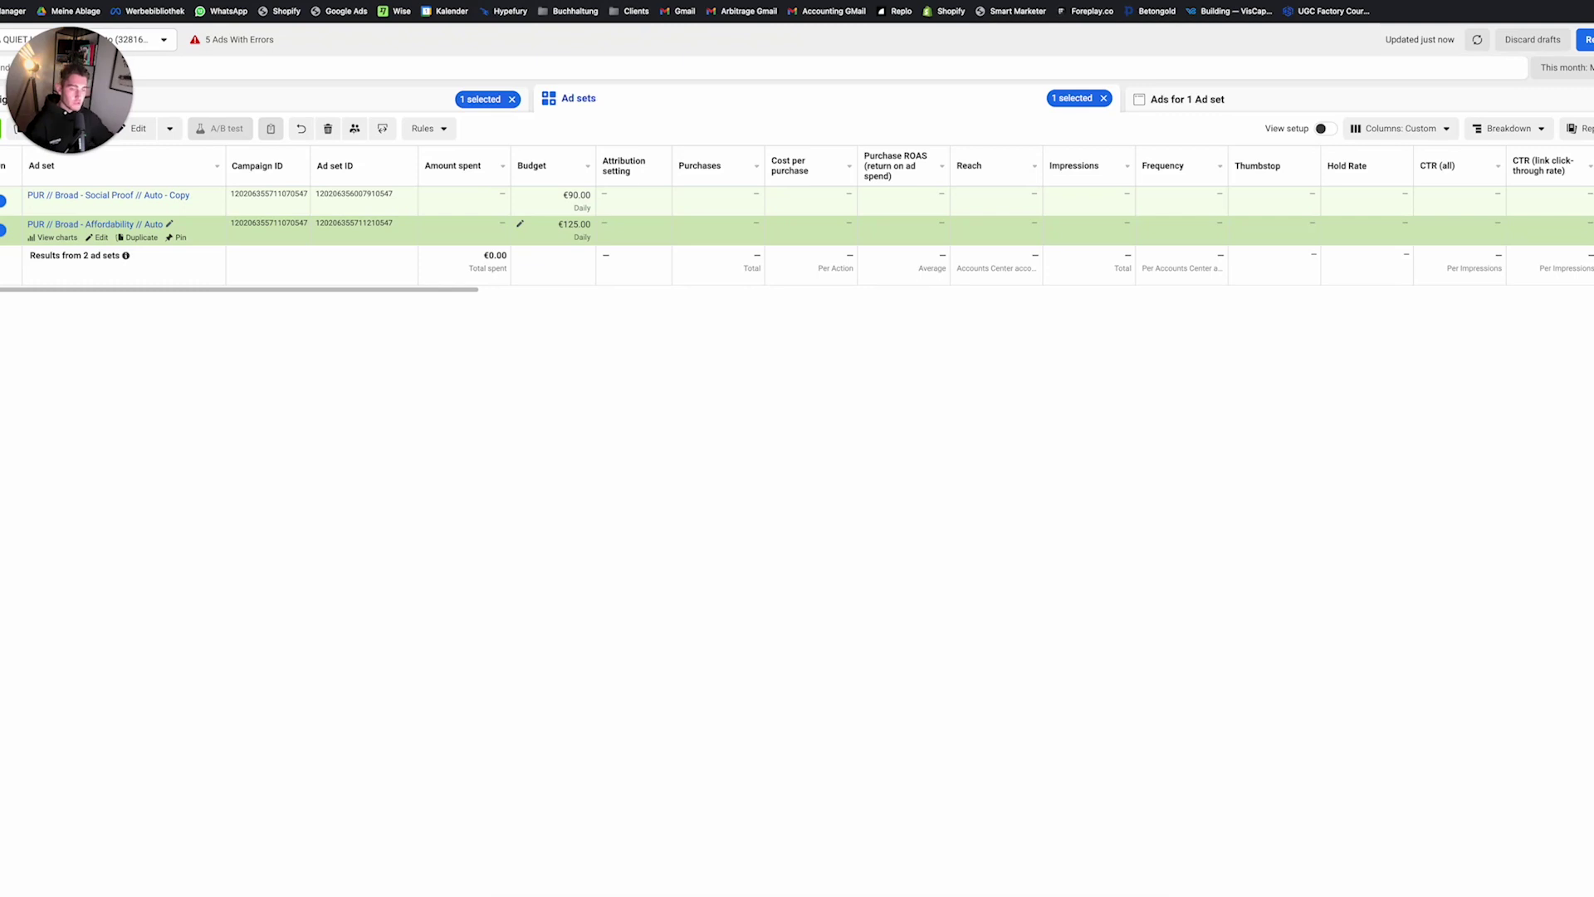
Step: Raise the Affordability ad set's daily budget to €175 and save it to the draft
click(519, 223)
click(577, 224)
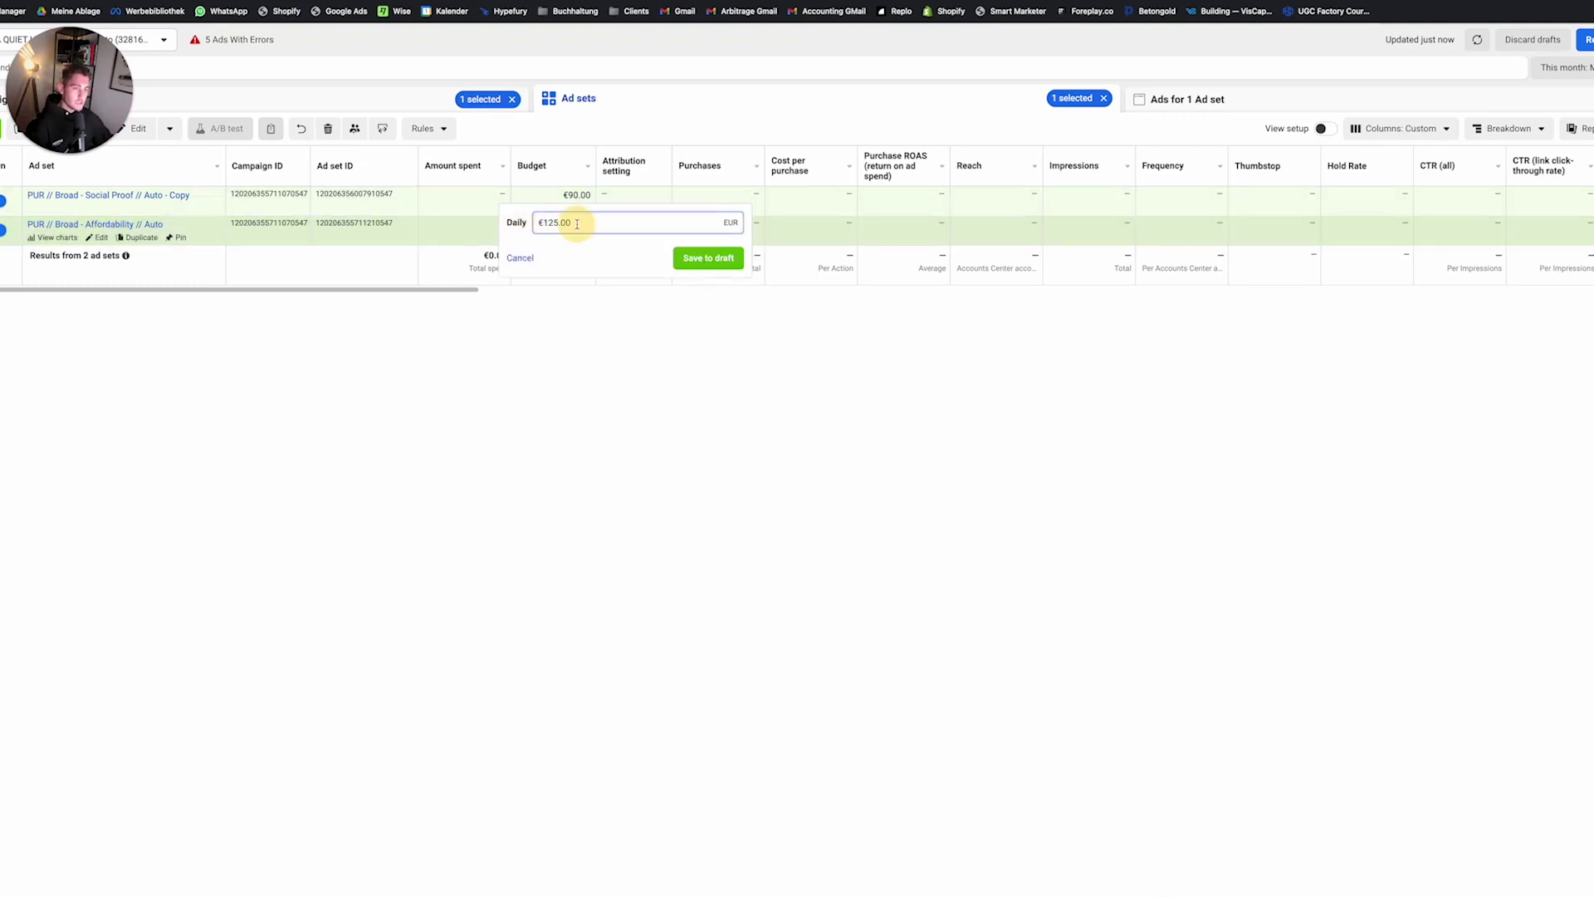
double_click(577, 223)
text(175)
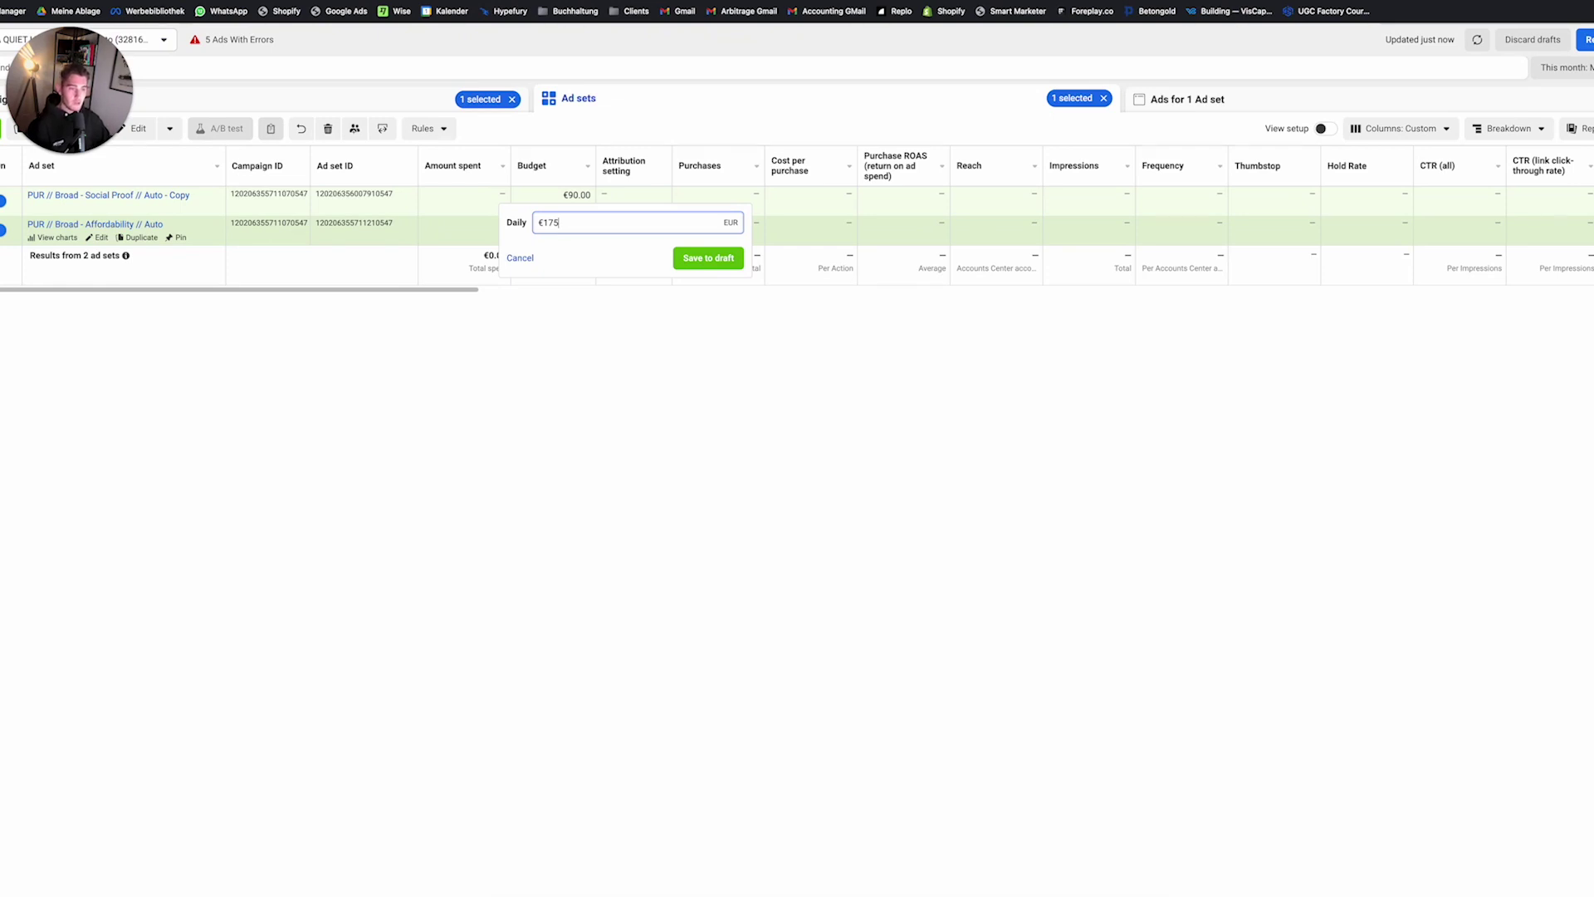
key(Return)
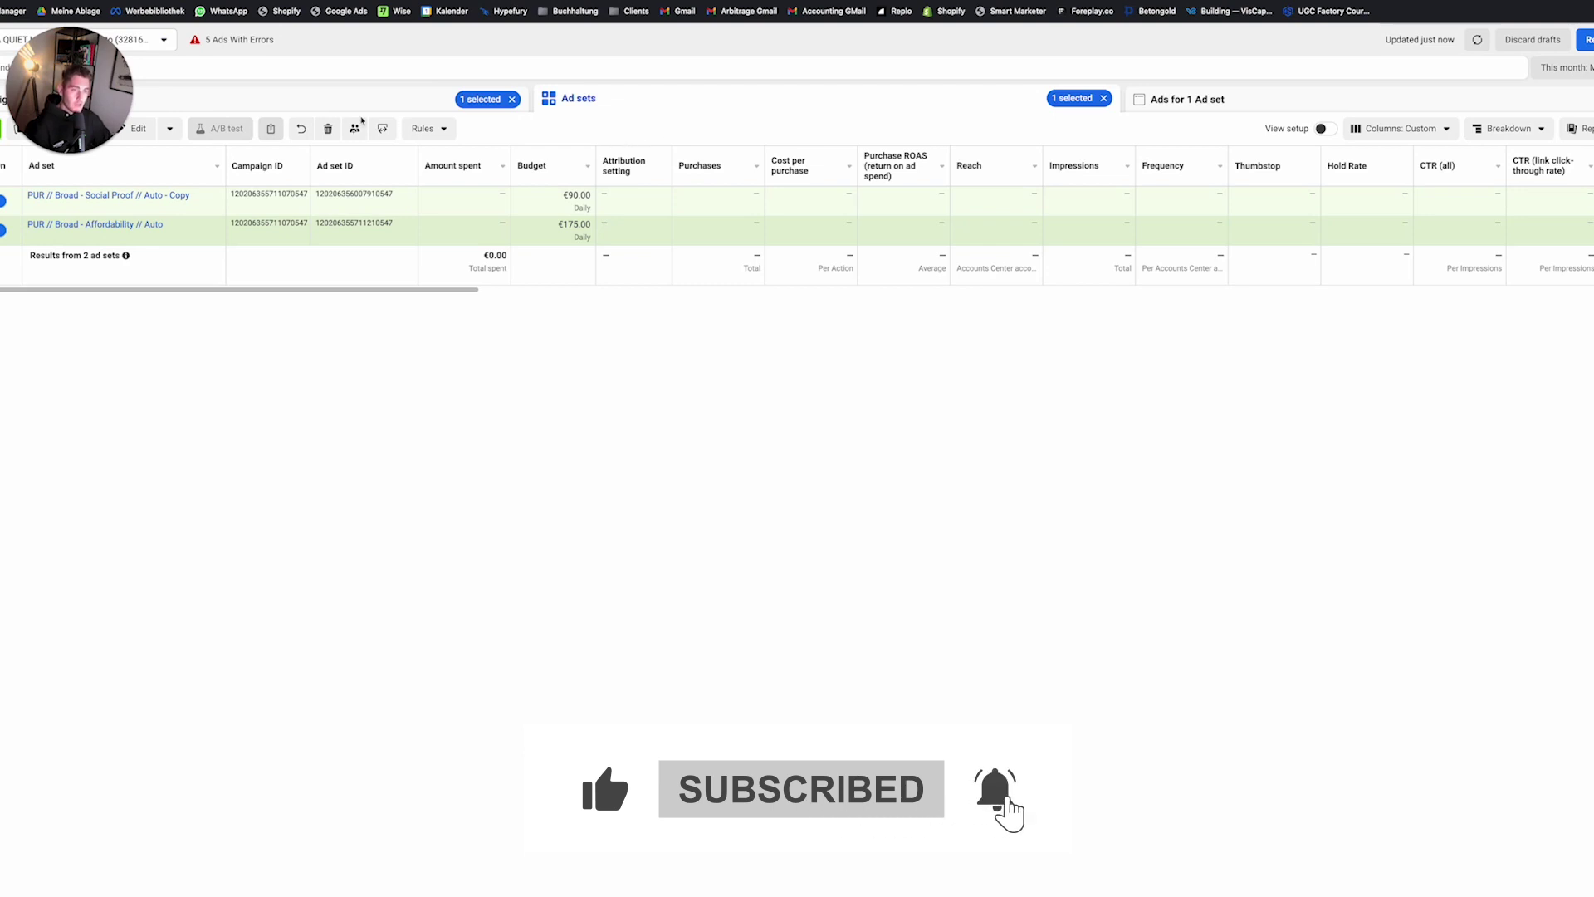
Step: Create a new campaign with the Sales objective, using the Advantage+ shopping campaign setup
click(294, 101)
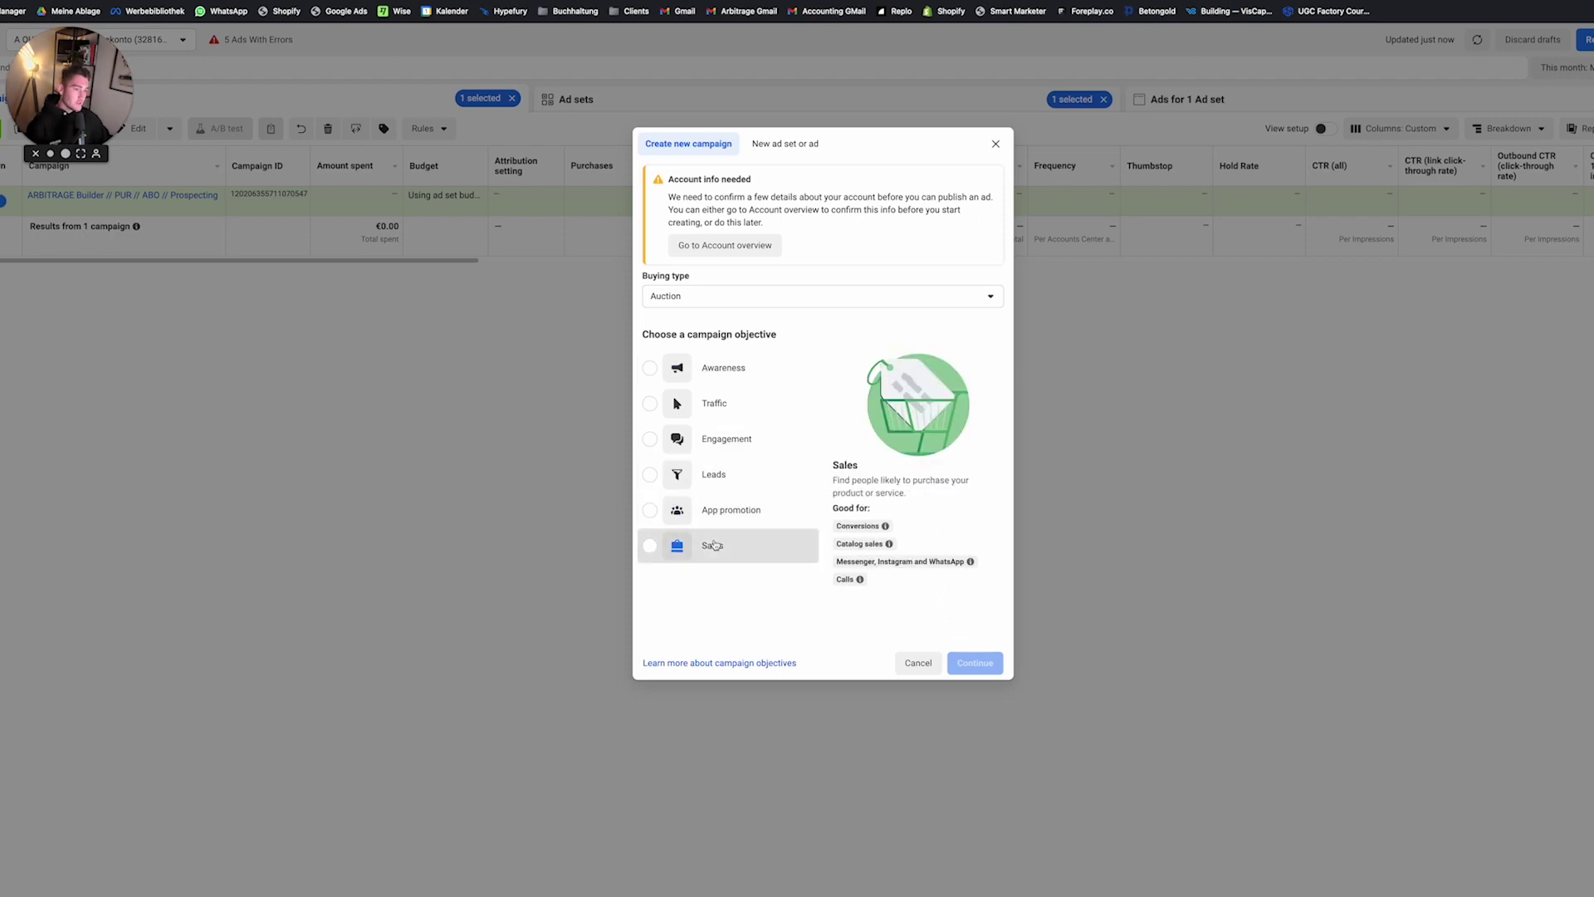
click(688, 561)
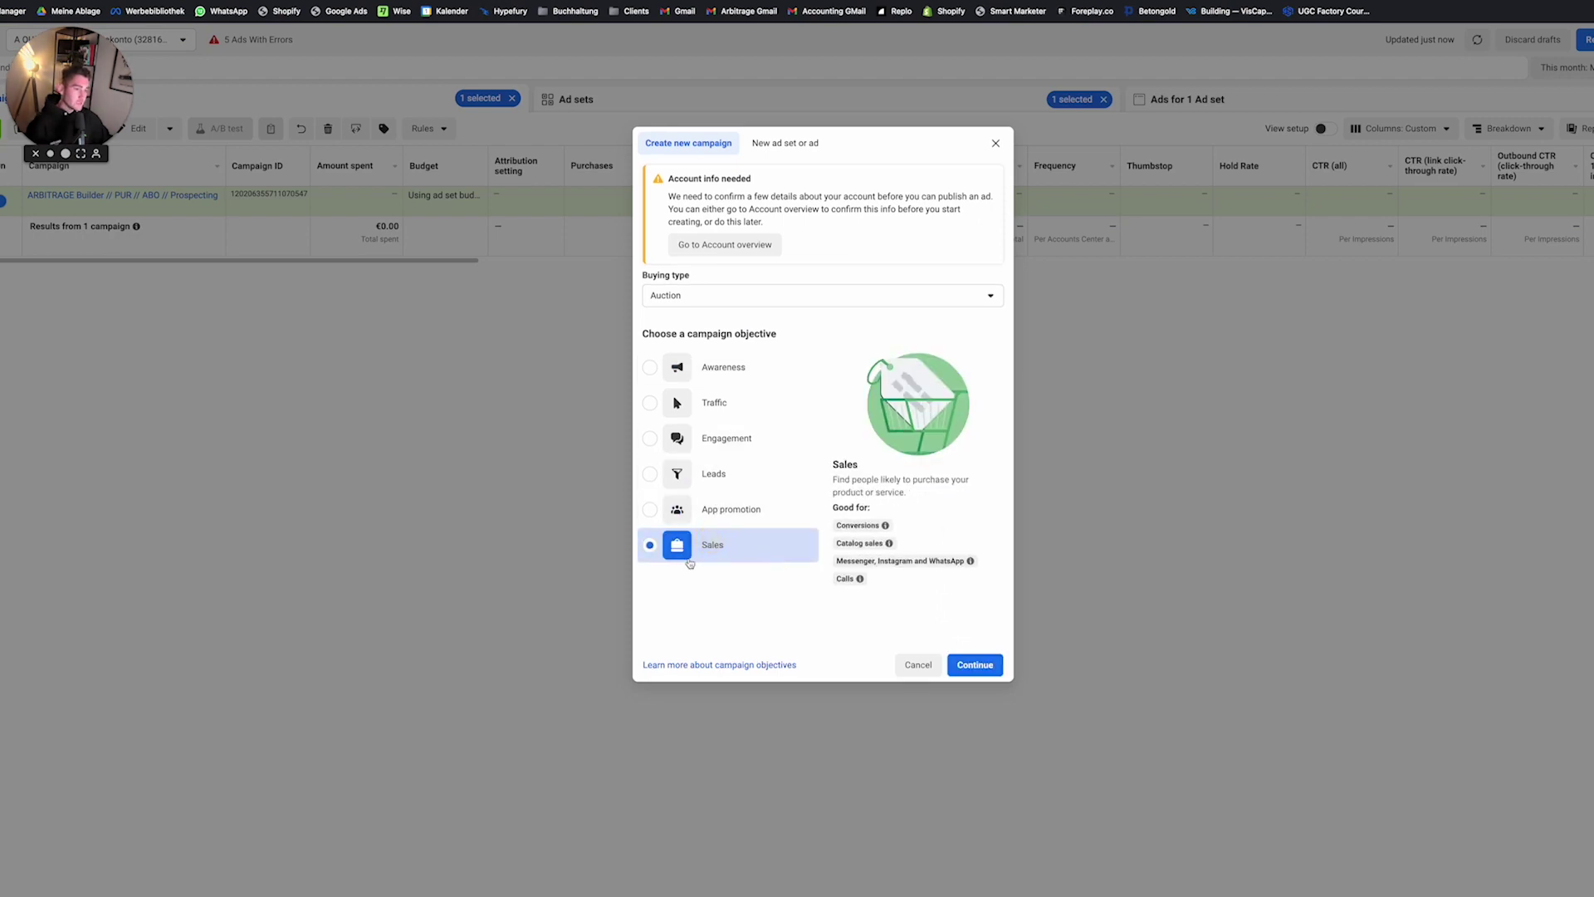
click(975, 665)
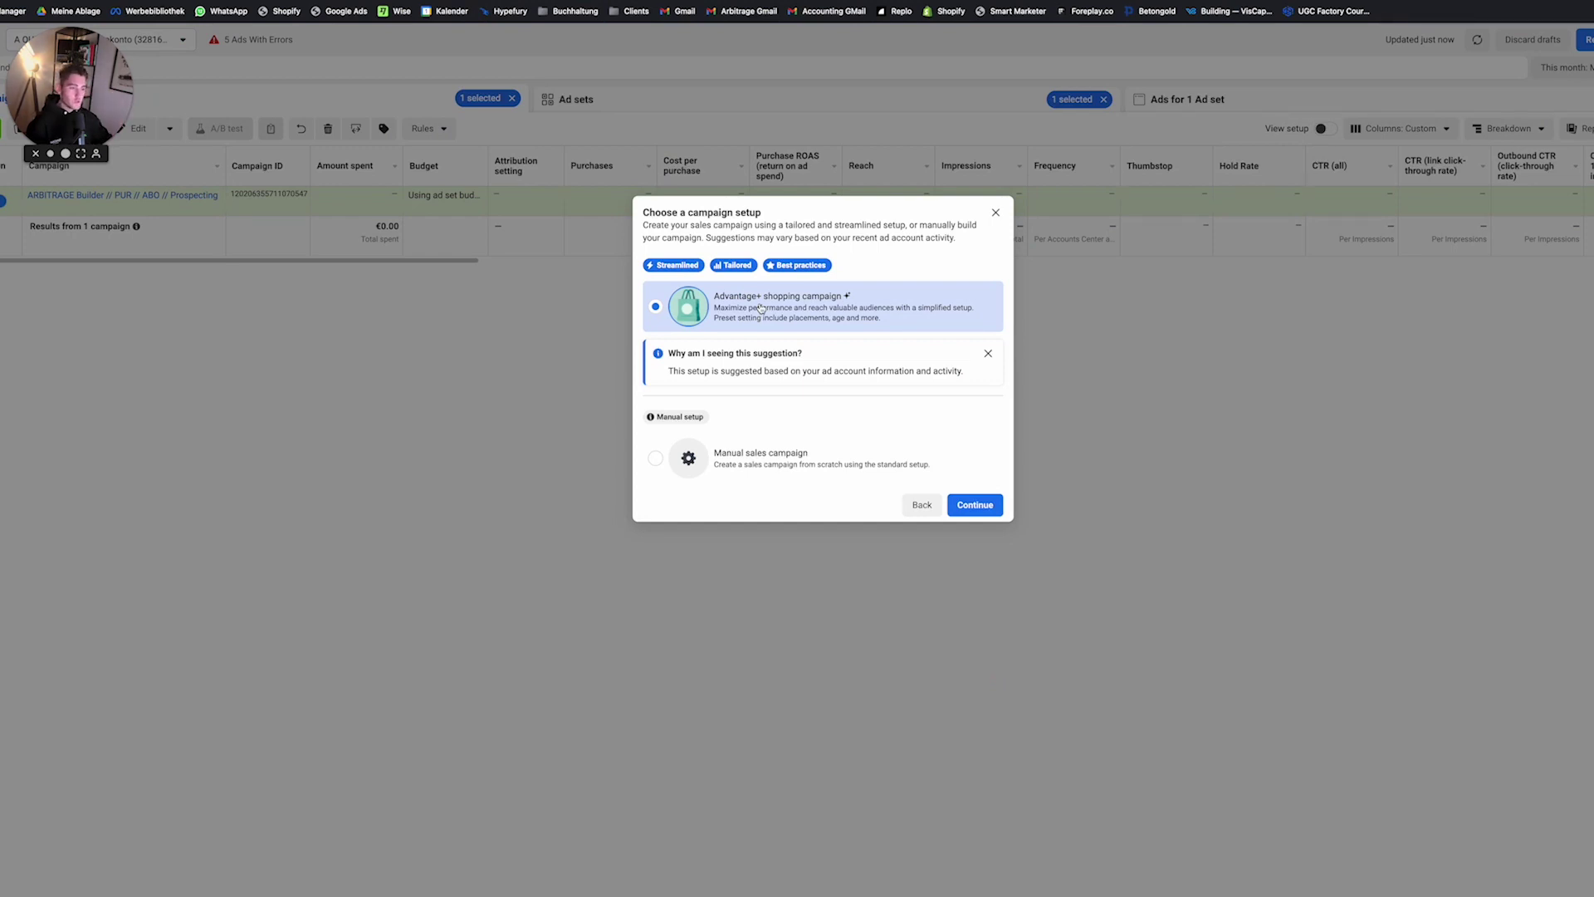
click(973, 505)
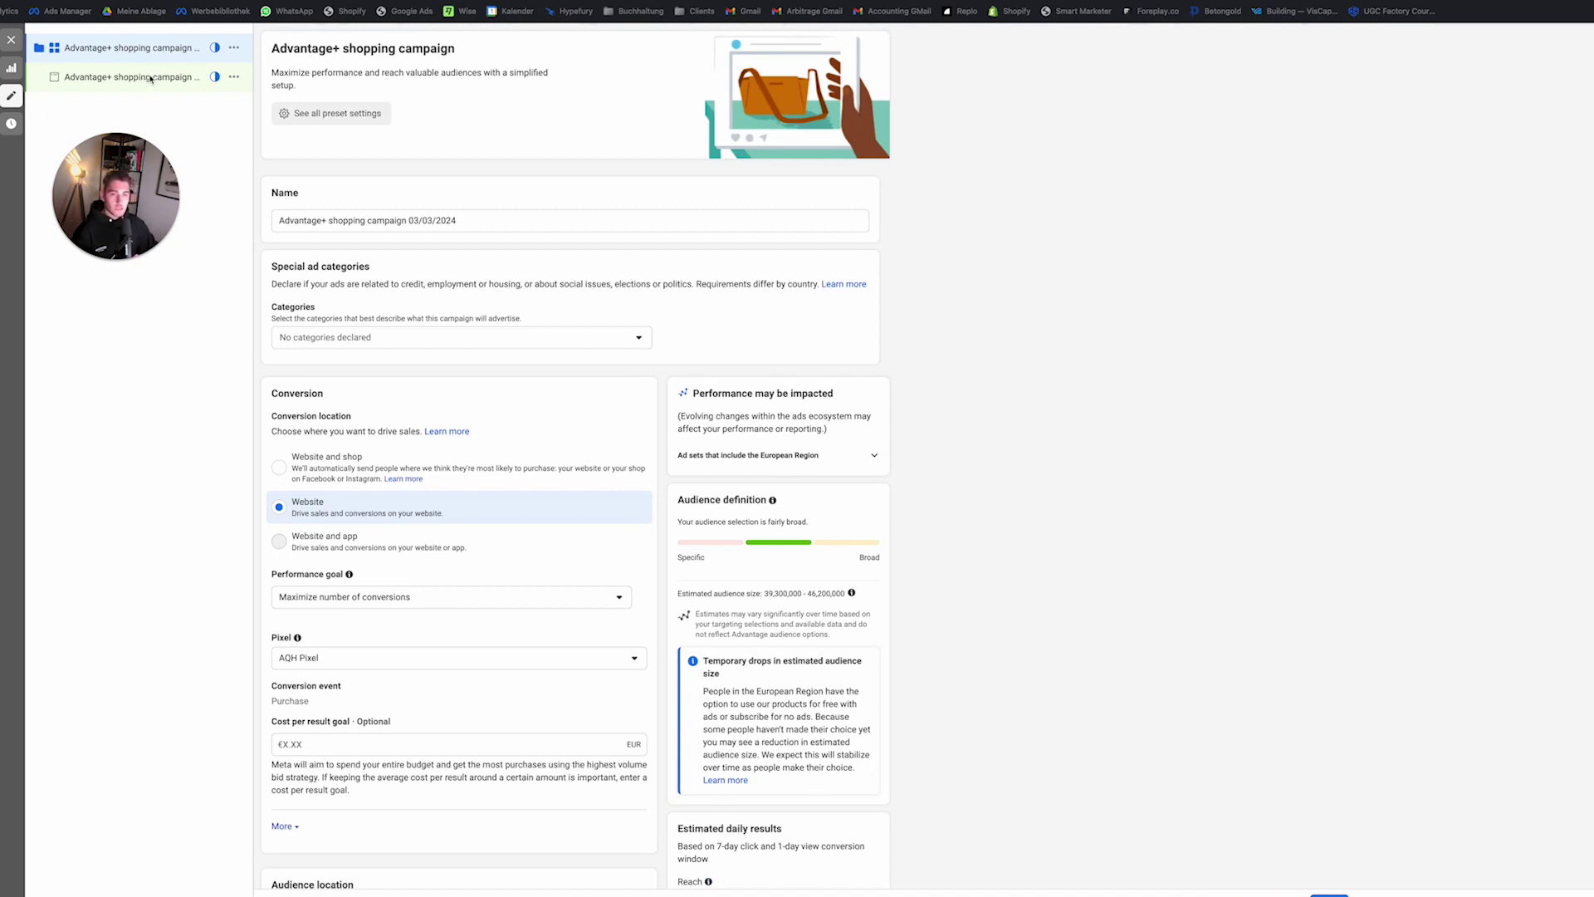
Step: Rename the new Advantage+ shopping campaign to "ARBITRAGE Scaling // PUR // ASC // Prospecting"
click(357, 220)
key(ctrl+a)
text(ARBITRA)
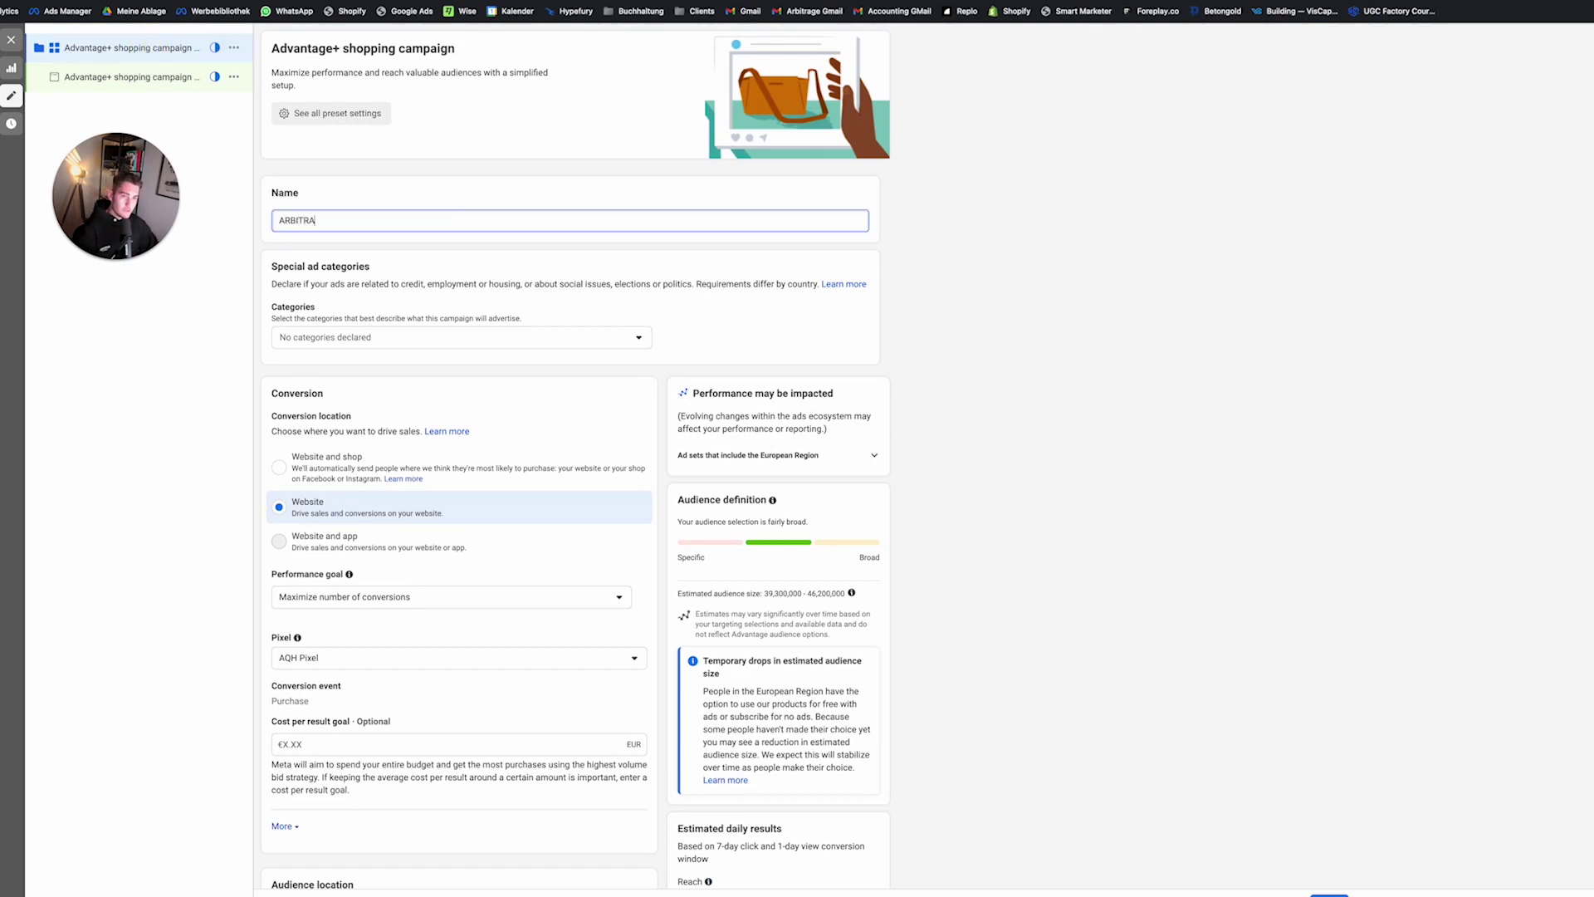
text(GE Scaling &/)
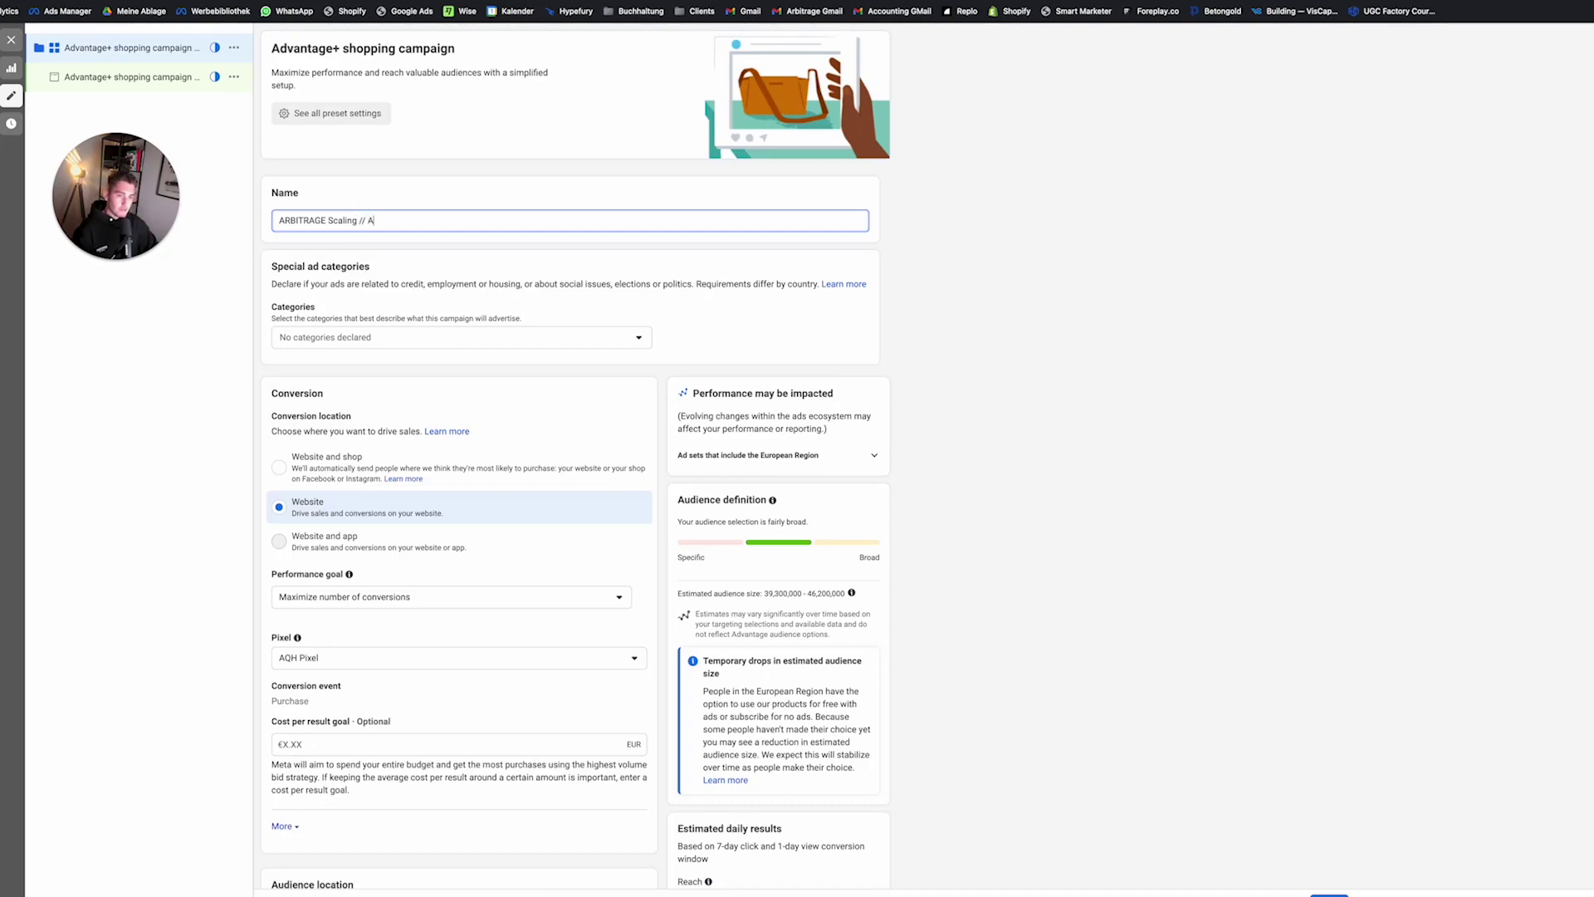
text( PUR // ASC // Prospecting)
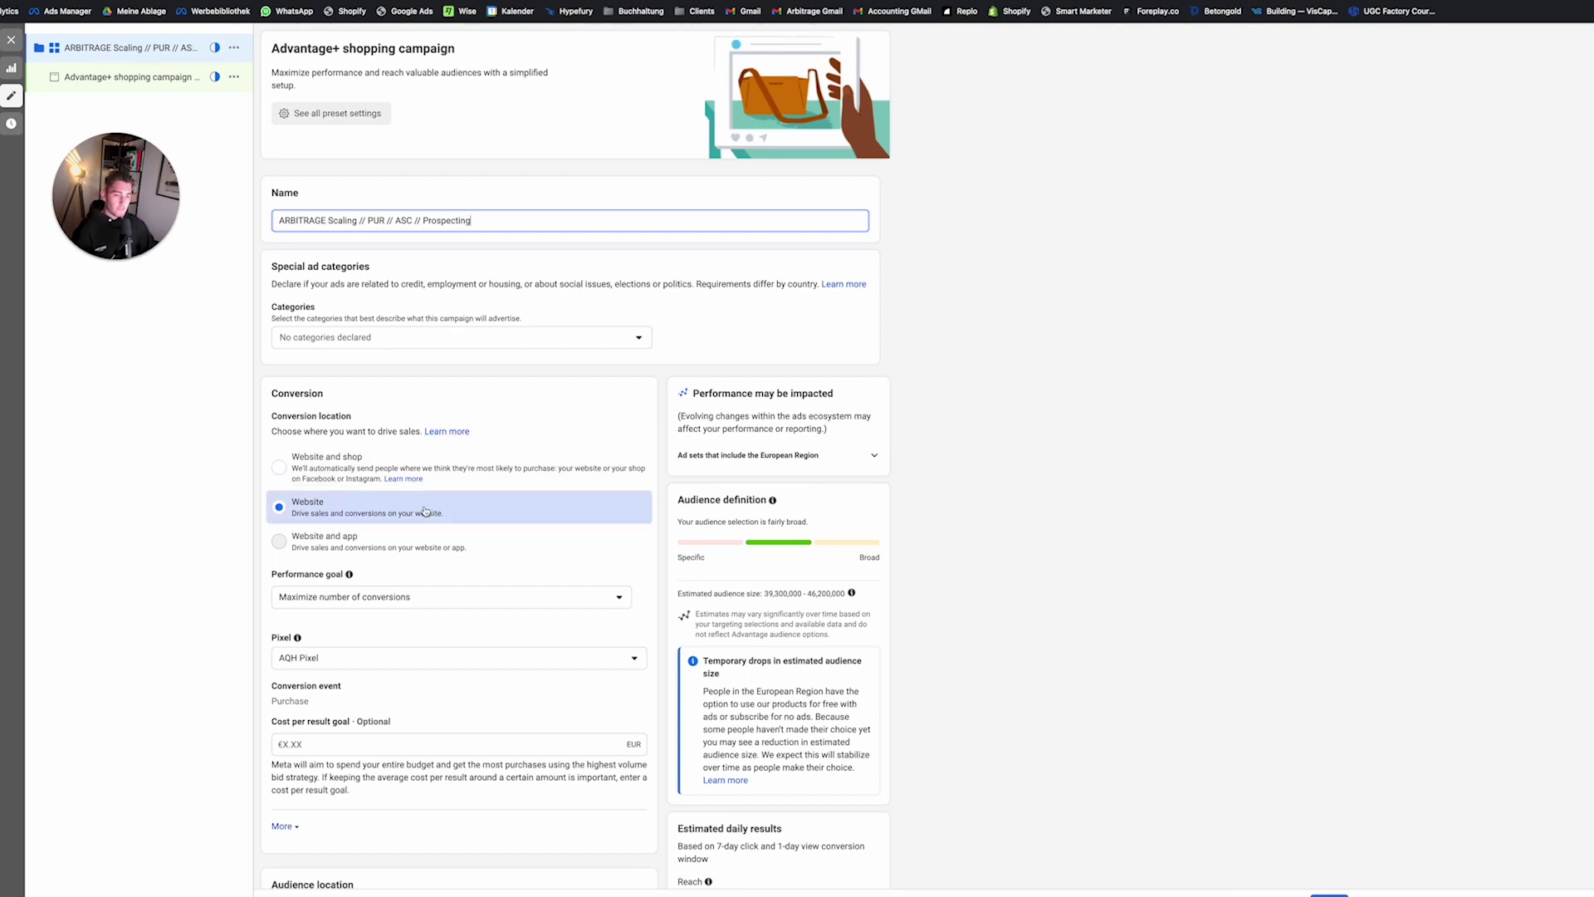
Step: Review the conversion, location and reporting settings, and look at the existing customers audience search in the ad account setup
scroll(424, 511, down, 5)
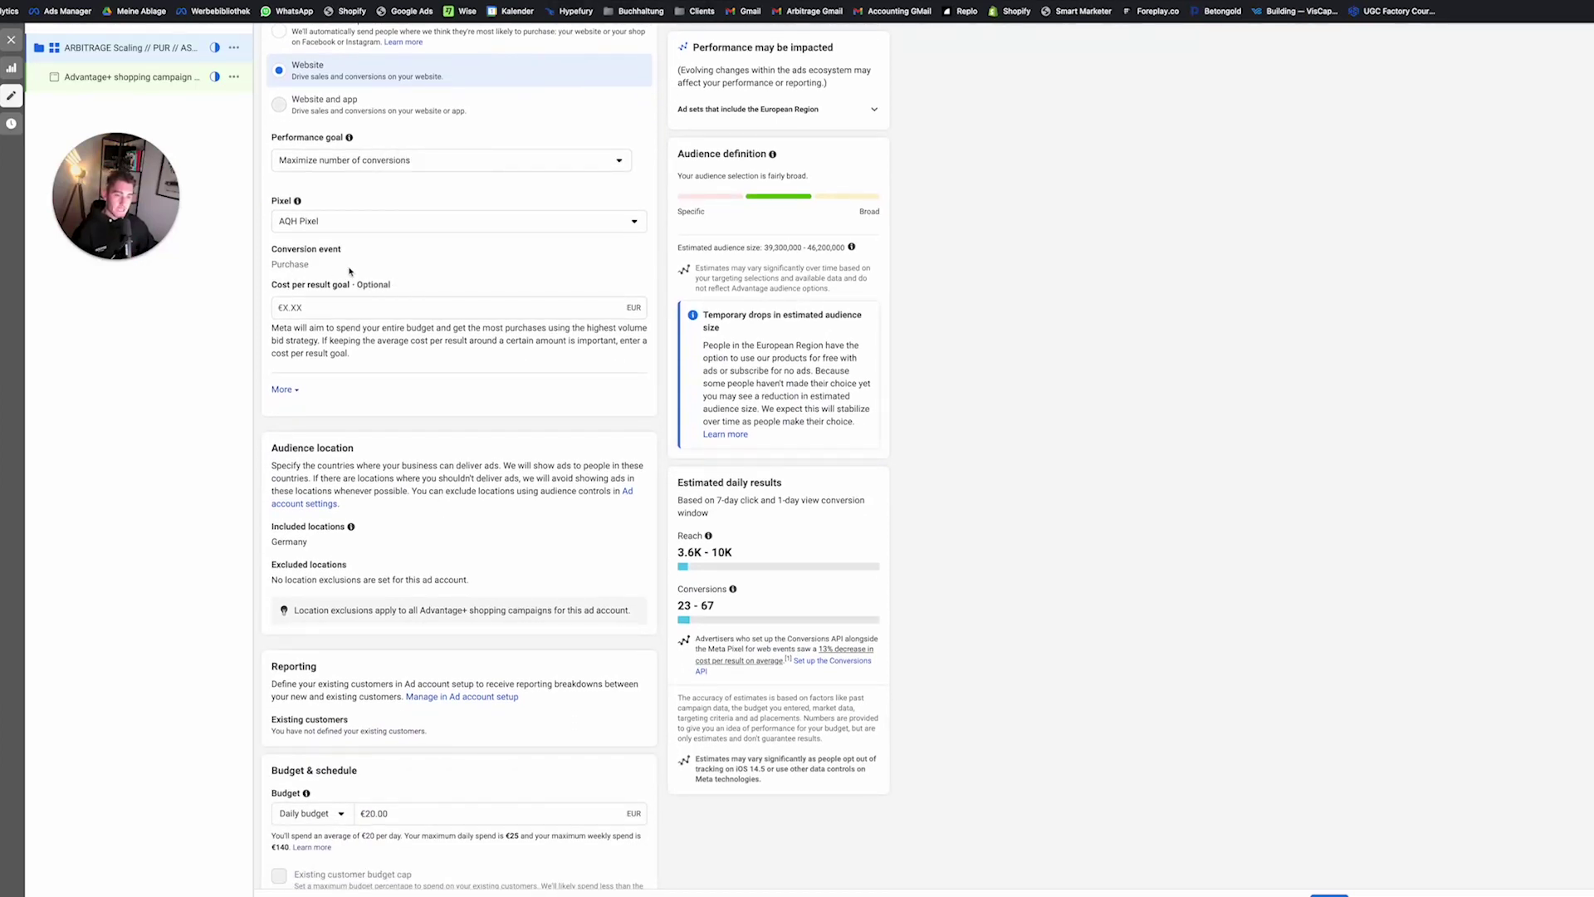
scroll(357, 291, down, 5)
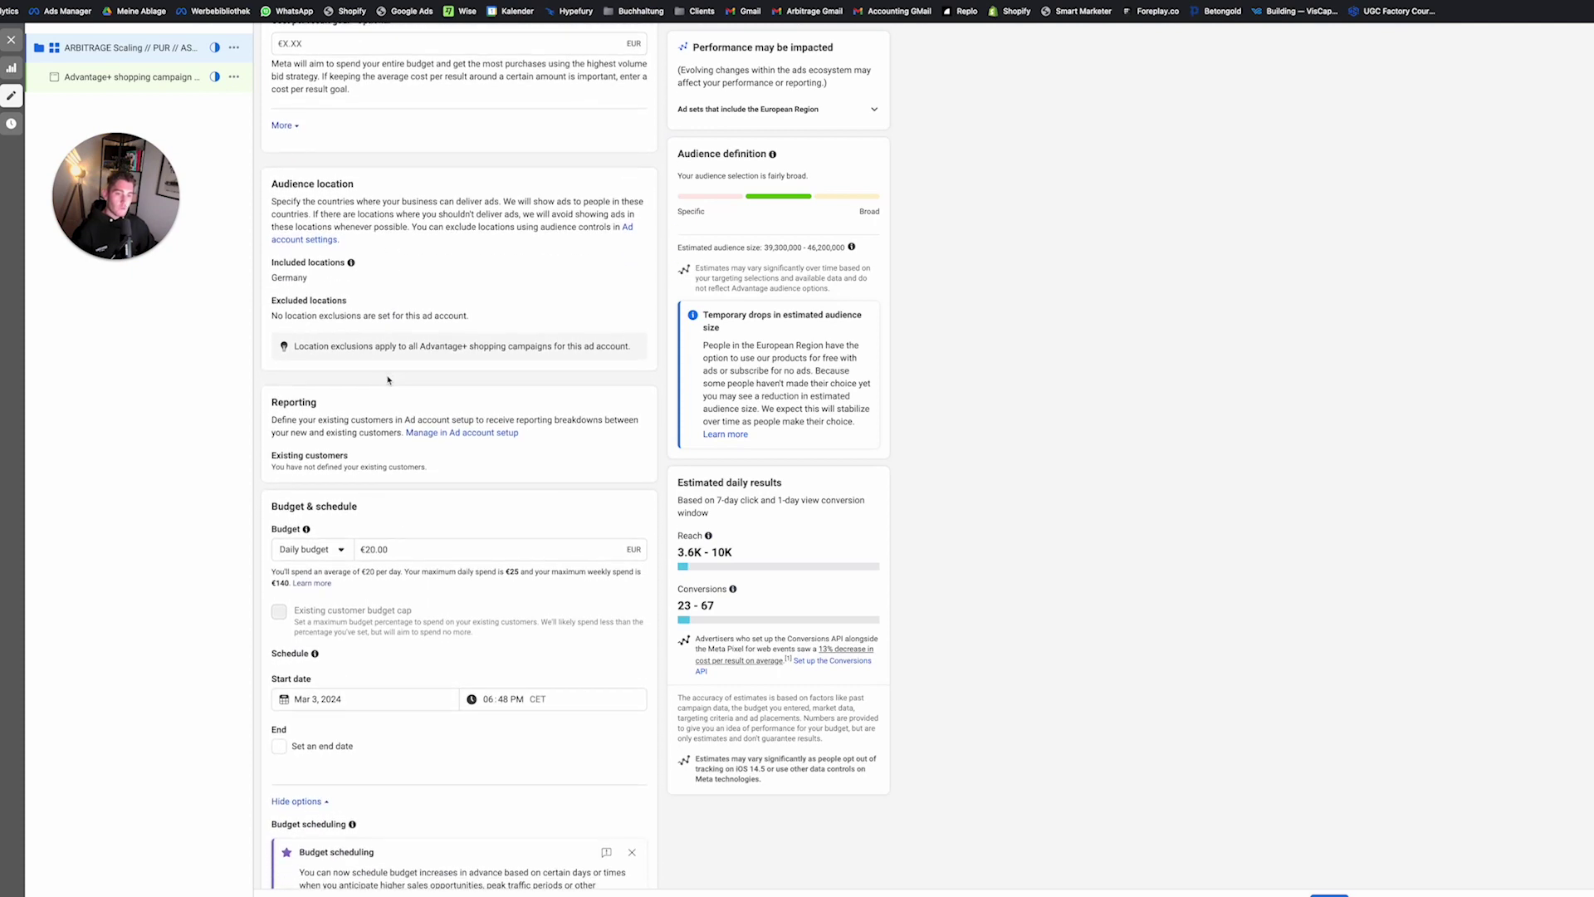
scroll(387, 380, down, 4)
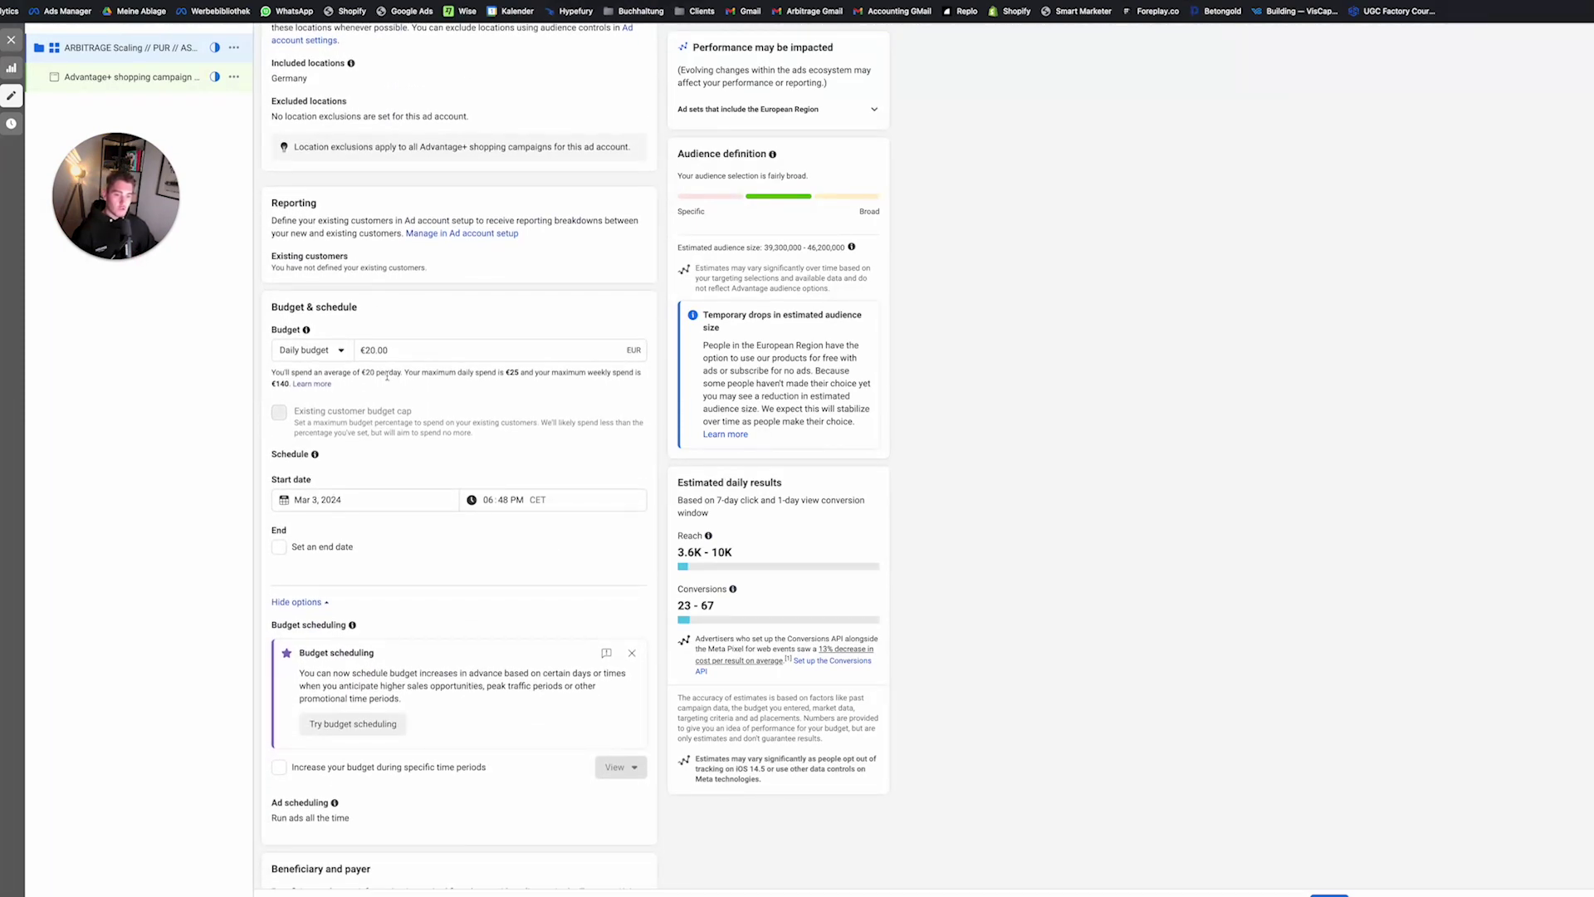
click(454, 235)
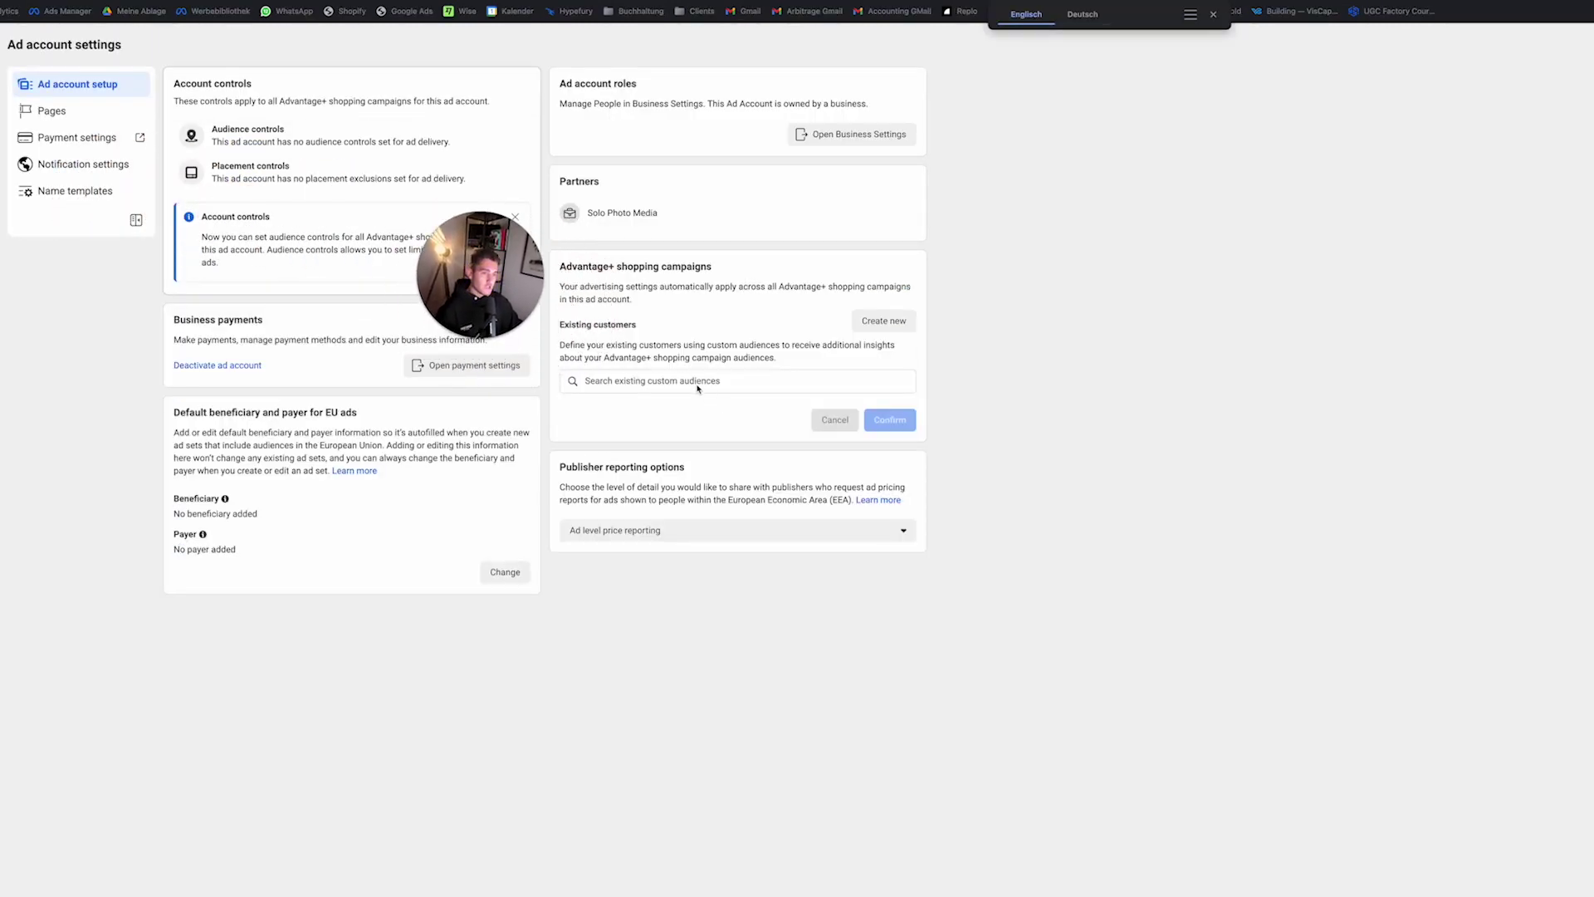
click(661, 380)
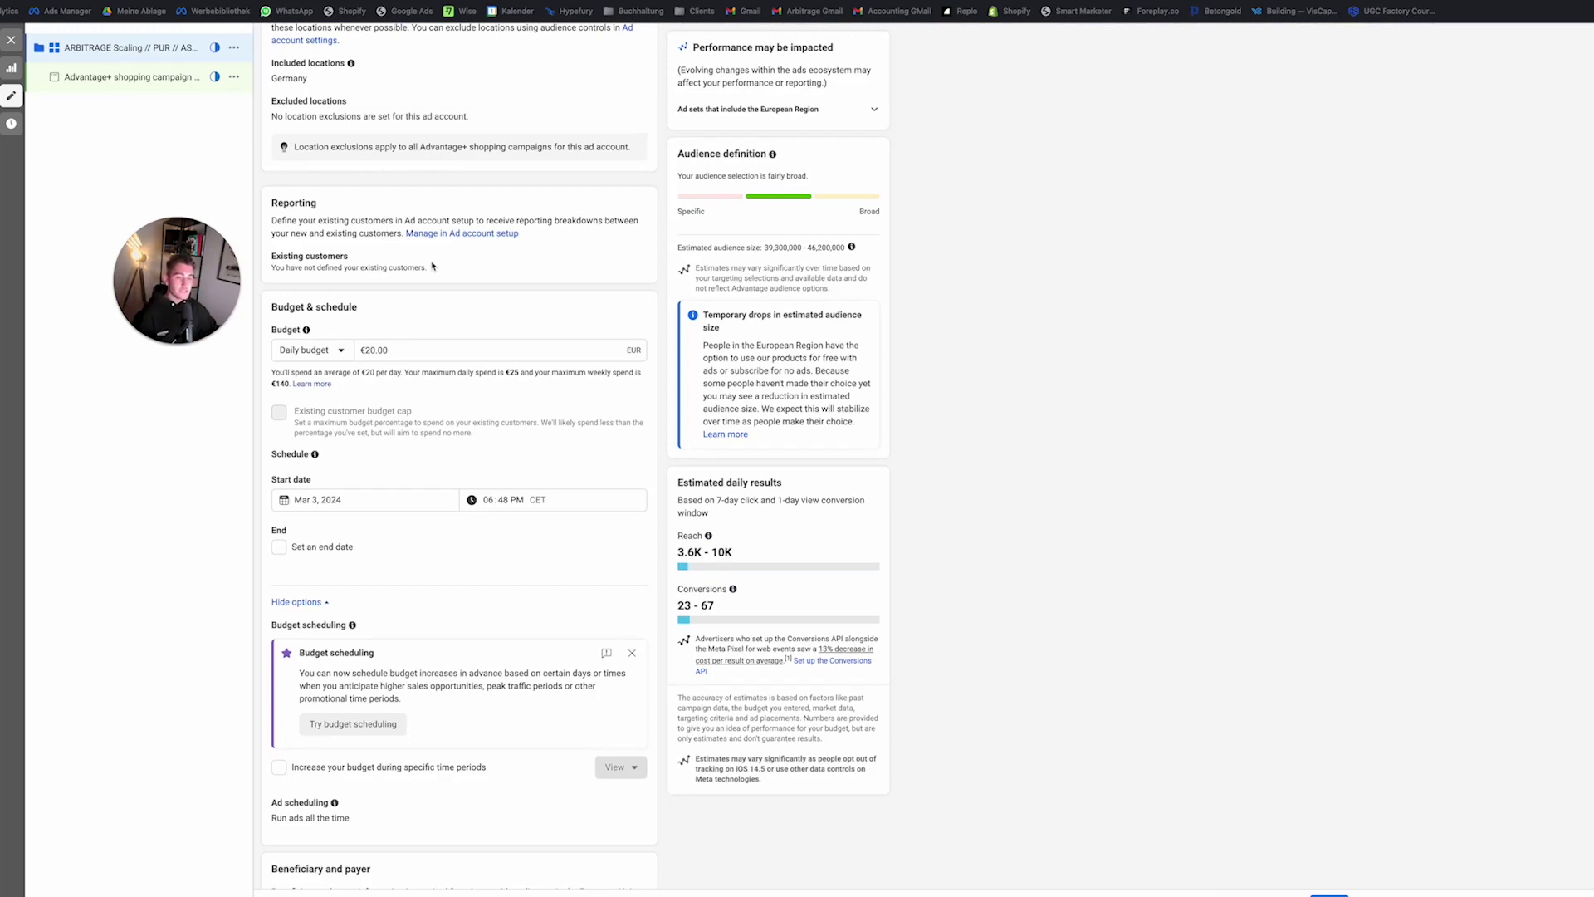
Step: Schedule the Advantage+ campaign to start on Mar 4, 2024 at 12:00 AM
click(441, 349)
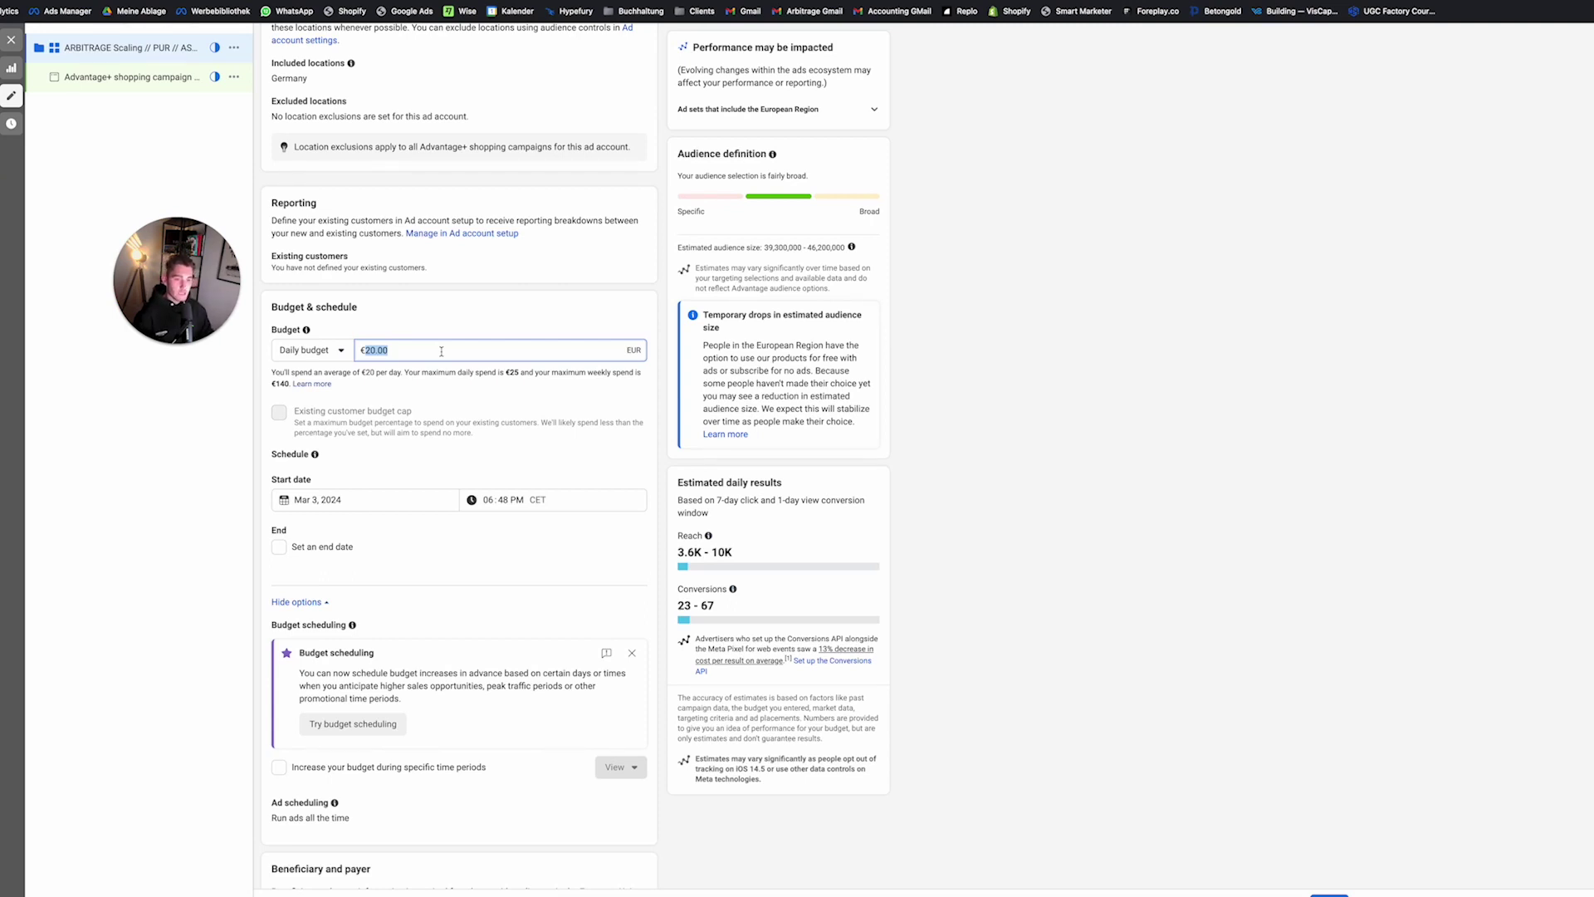
scroll(541, 562, down, 1)
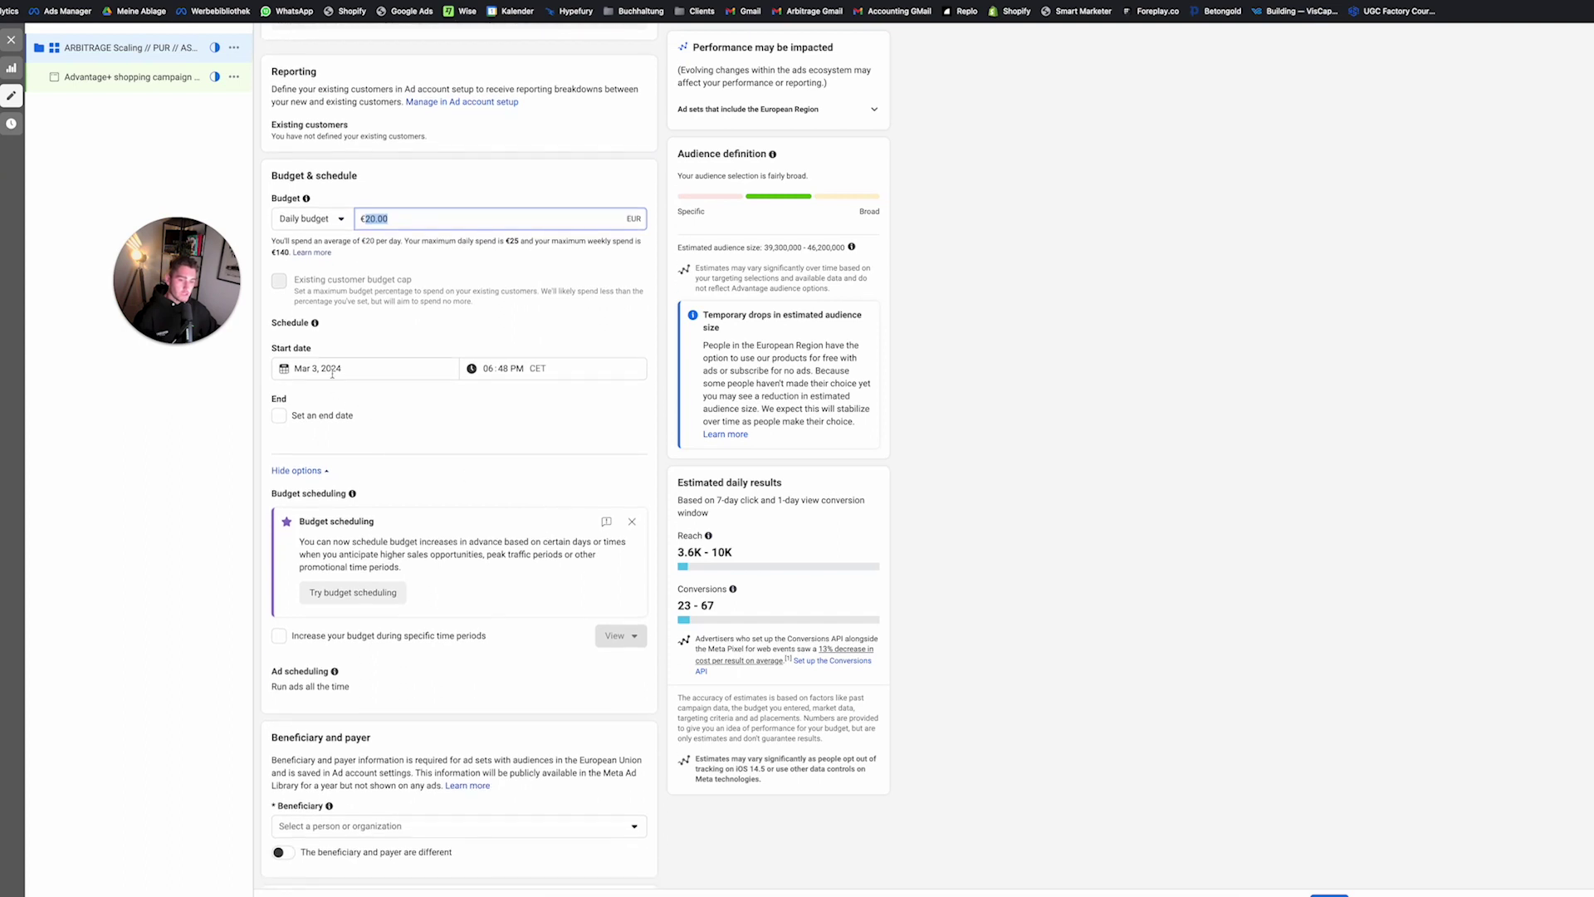
click(348, 367)
click(309, 451)
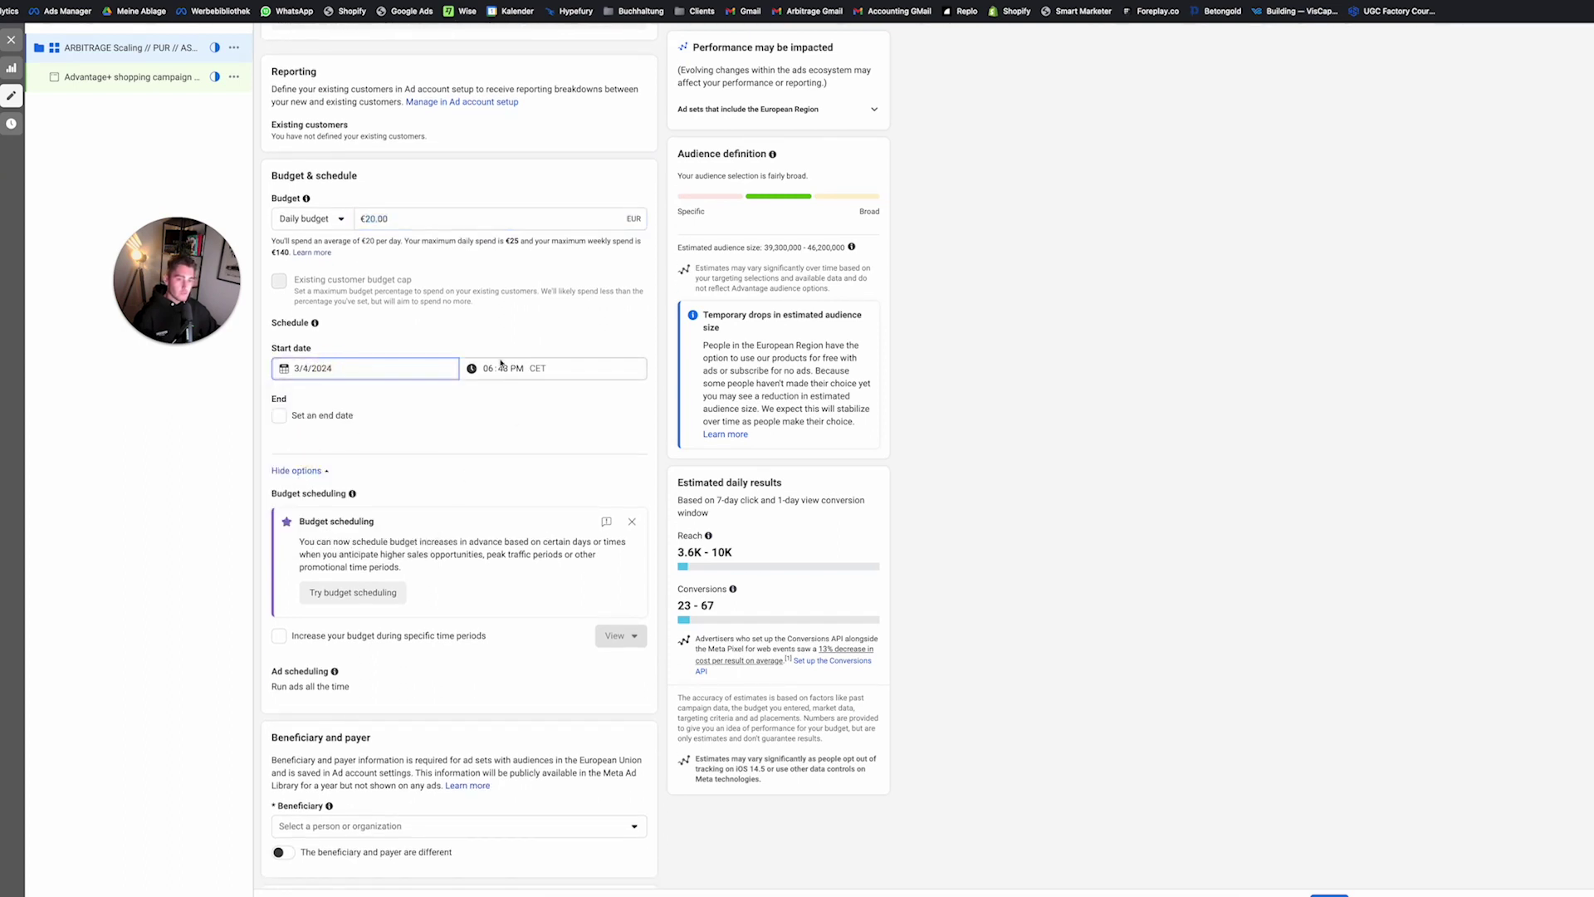
key(Tab)
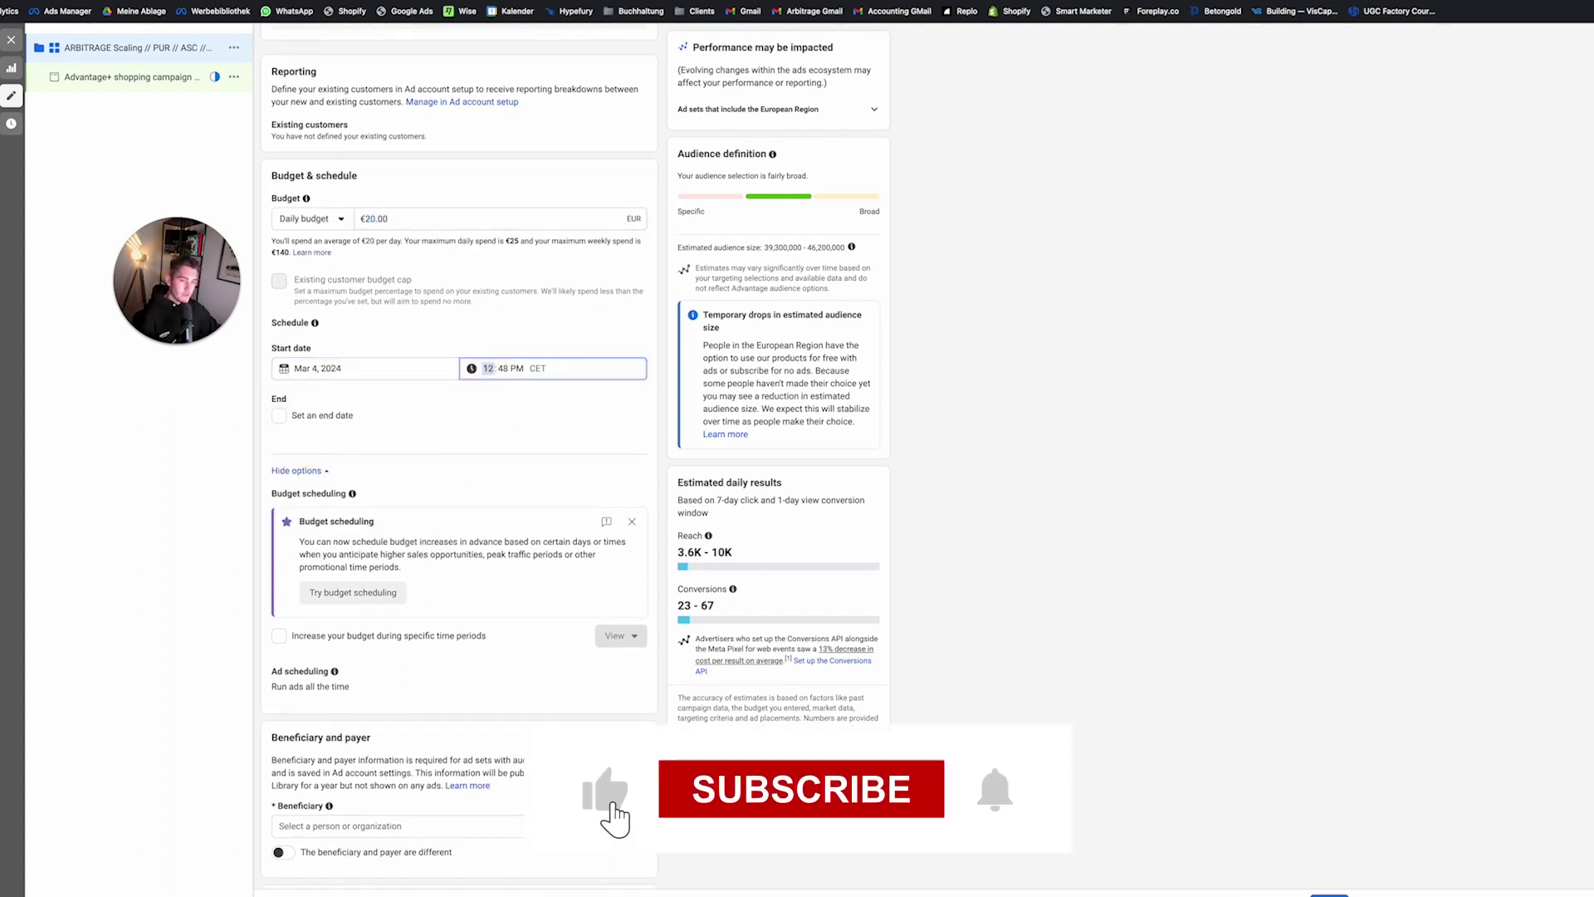
text(12)
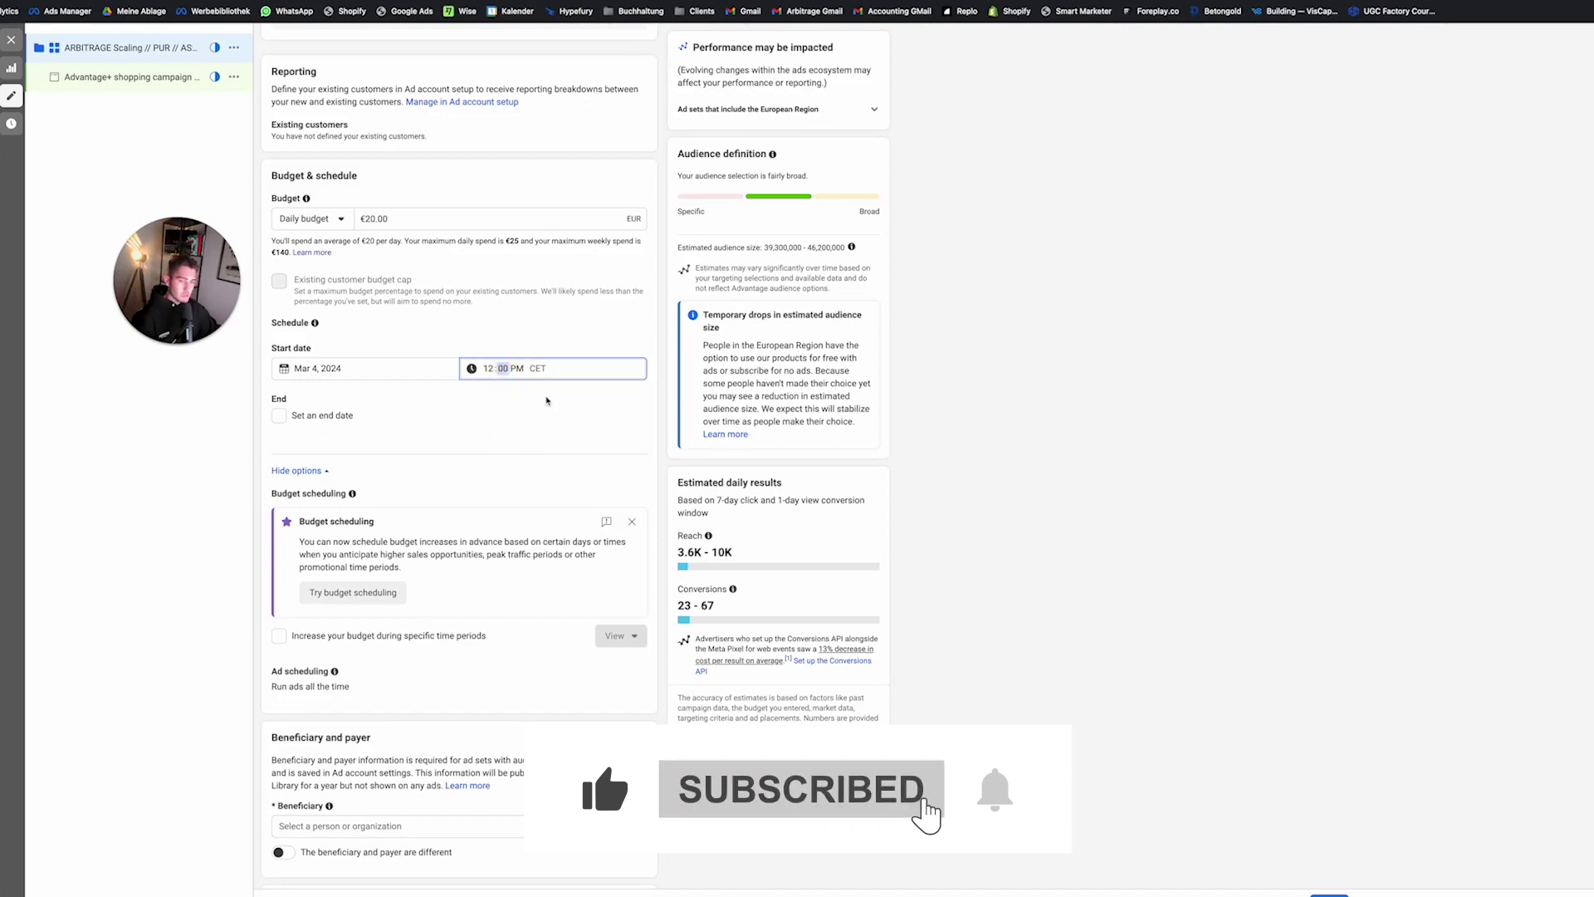
text(00a)
click(550, 441)
Step: Open the Advantage+ campaign's ad and rename it to "0303 Video ID // Test // Learn More"
scroll(428, 502, down, 1)
scroll(428, 502, down, 2)
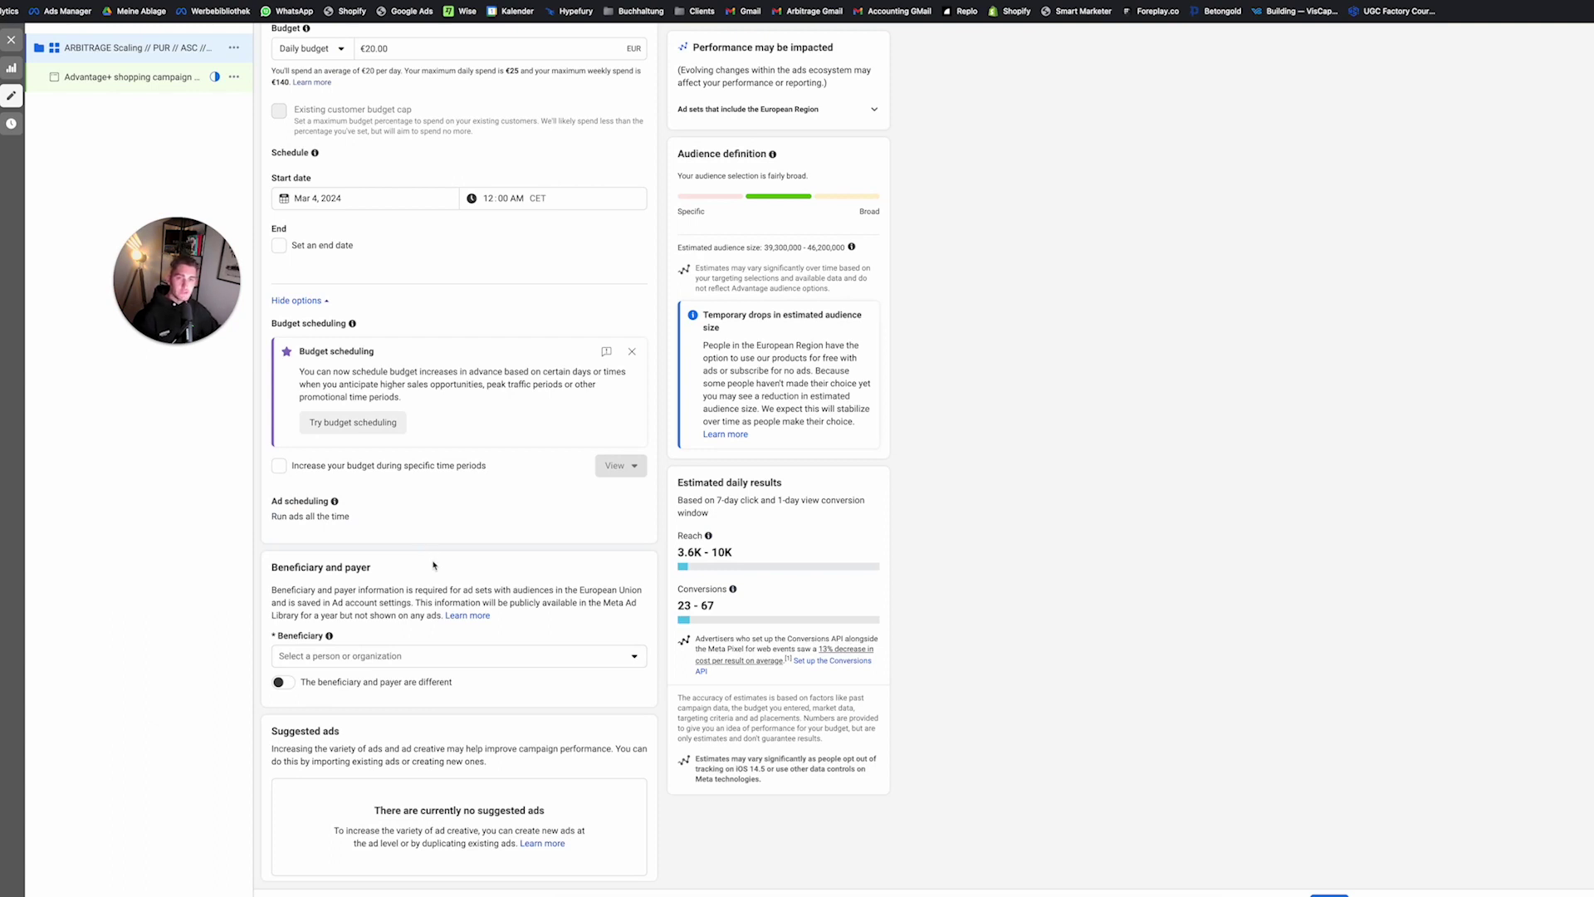
mouse_move(197, 321)
drag(197, 322, 127, 305)
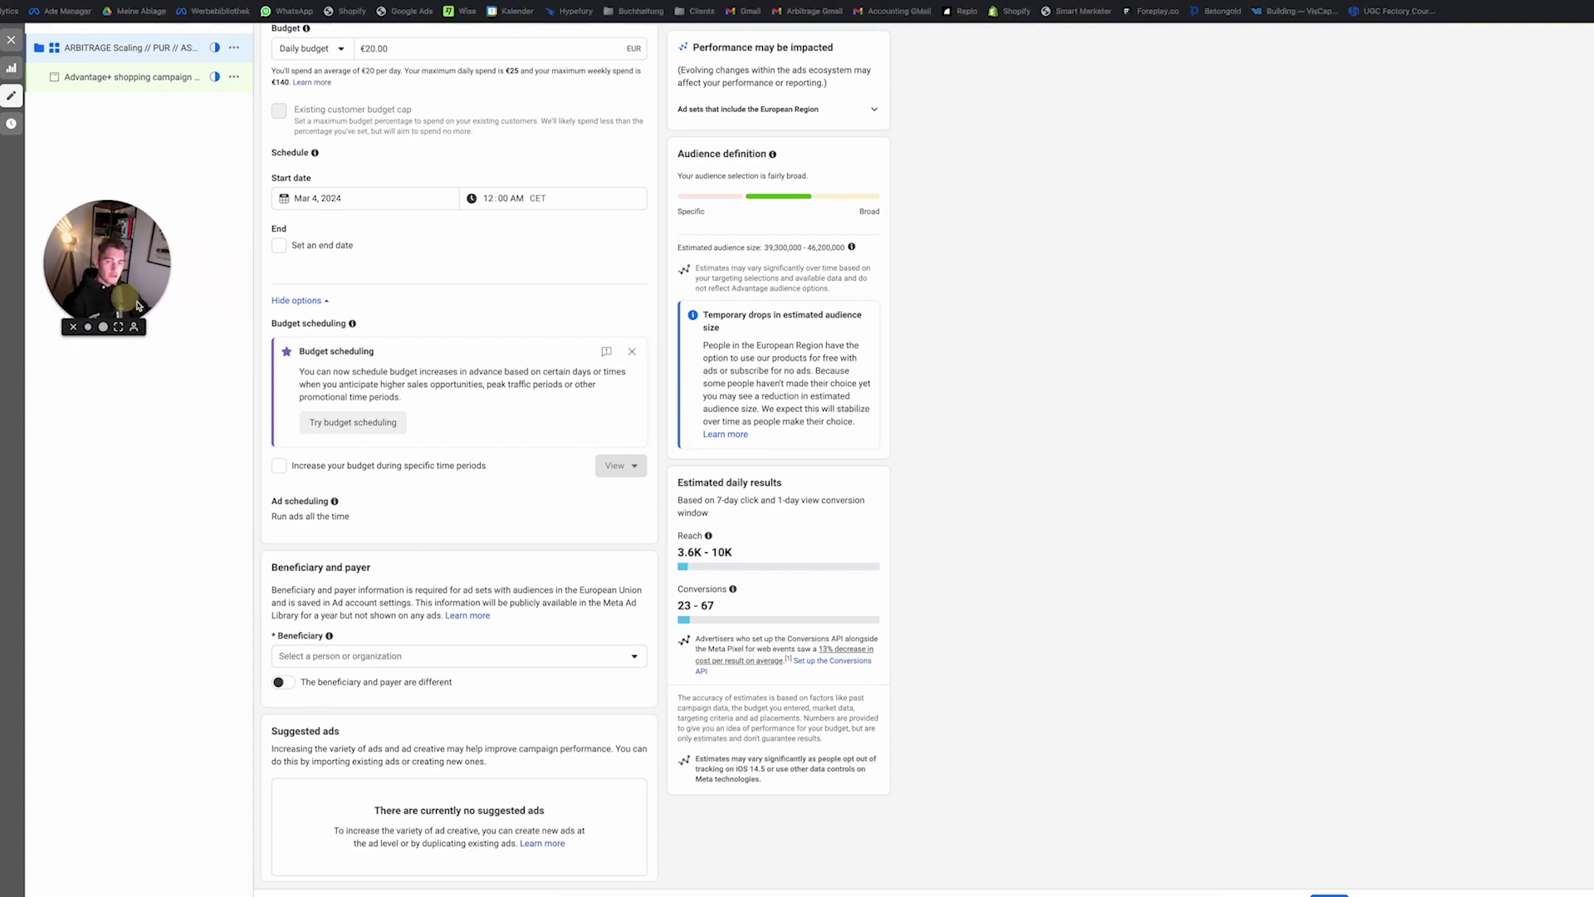
click(101, 79)
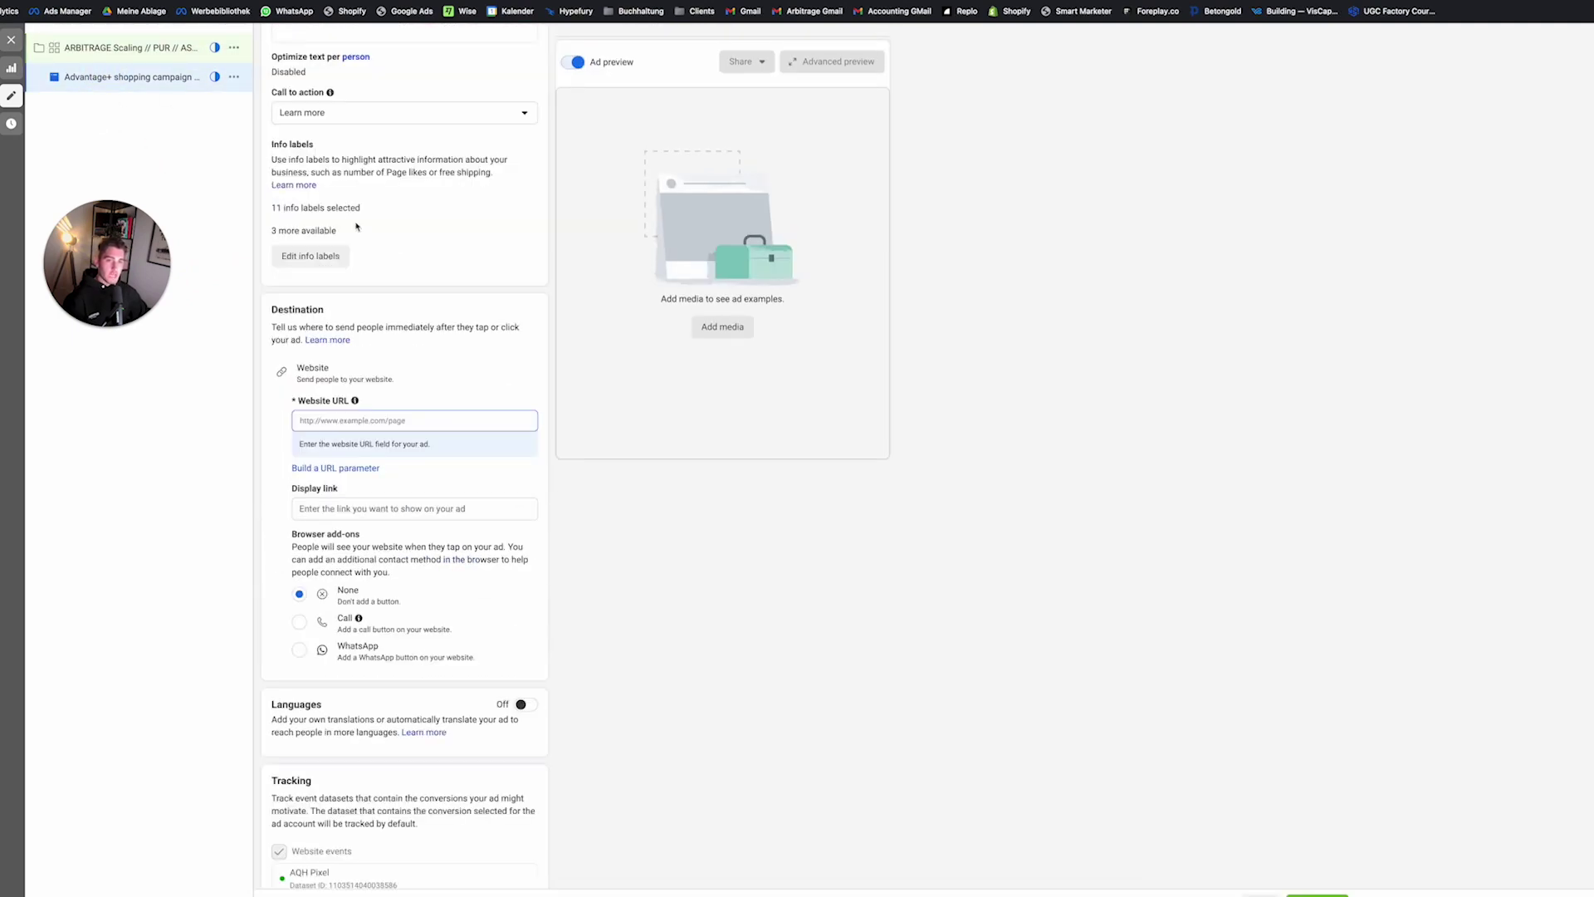
drag(172, 245, 241, 178)
scroll(398, 274, up, 10)
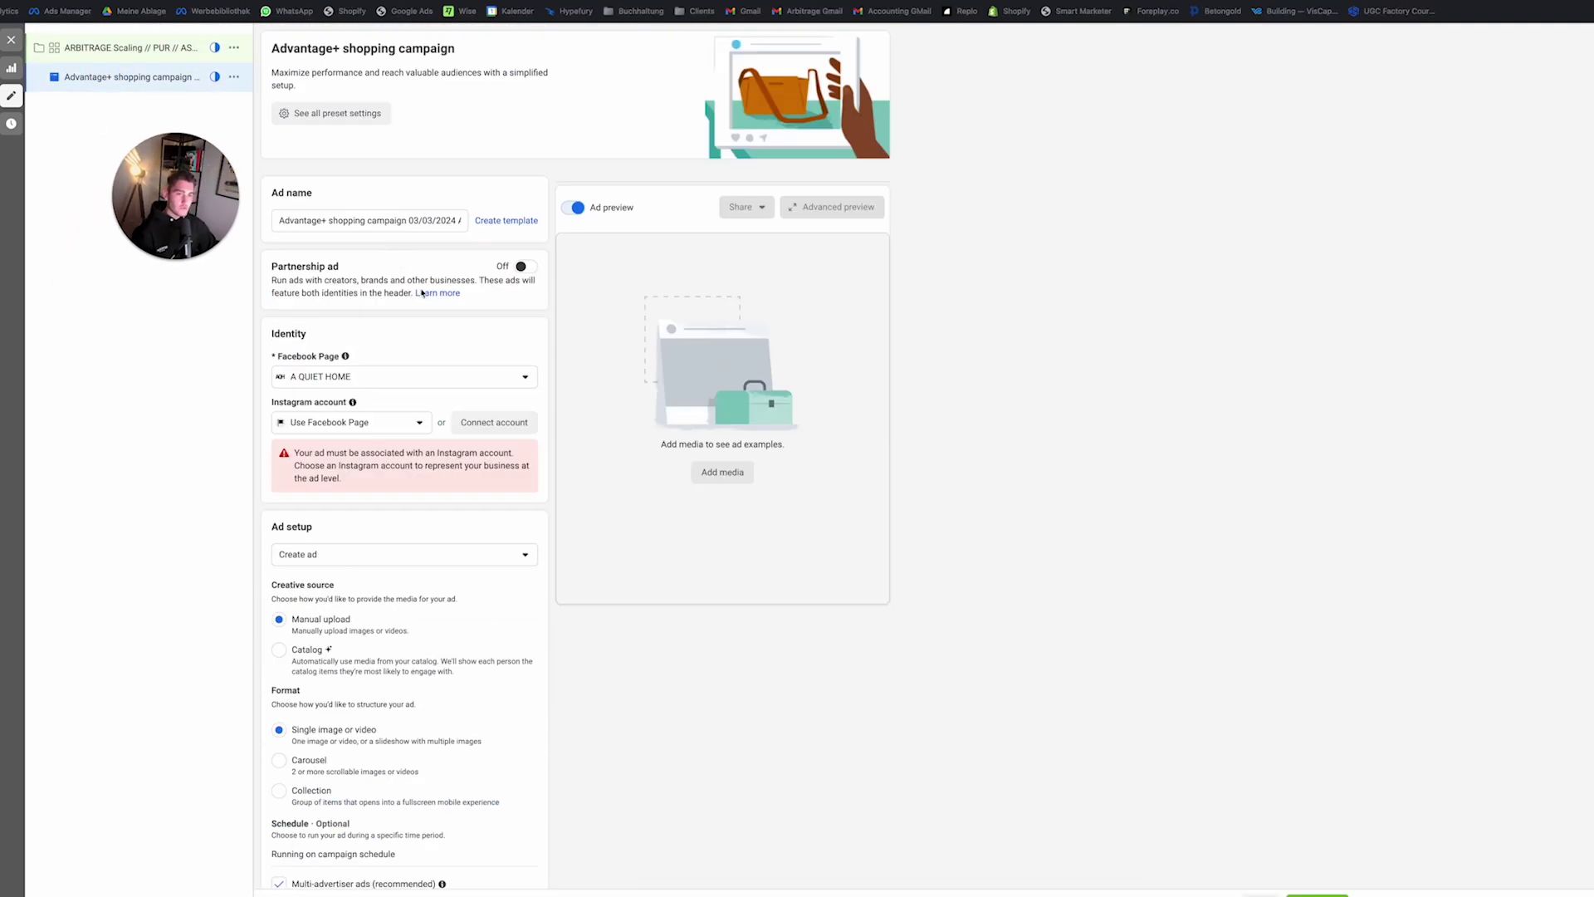
triple_click(323, 220)
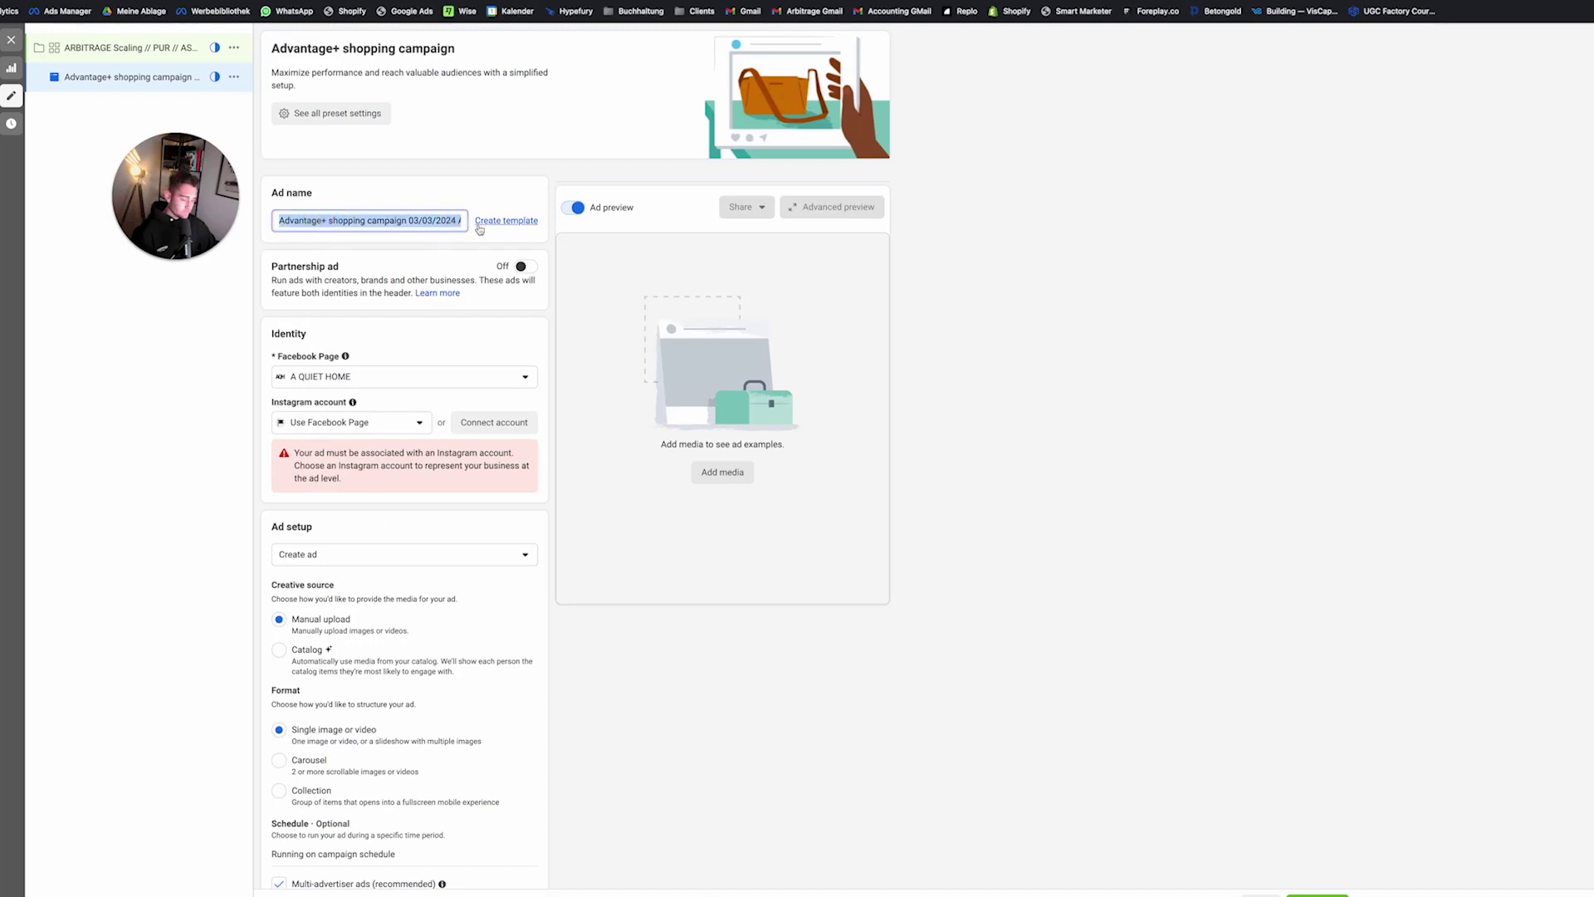
text(0)
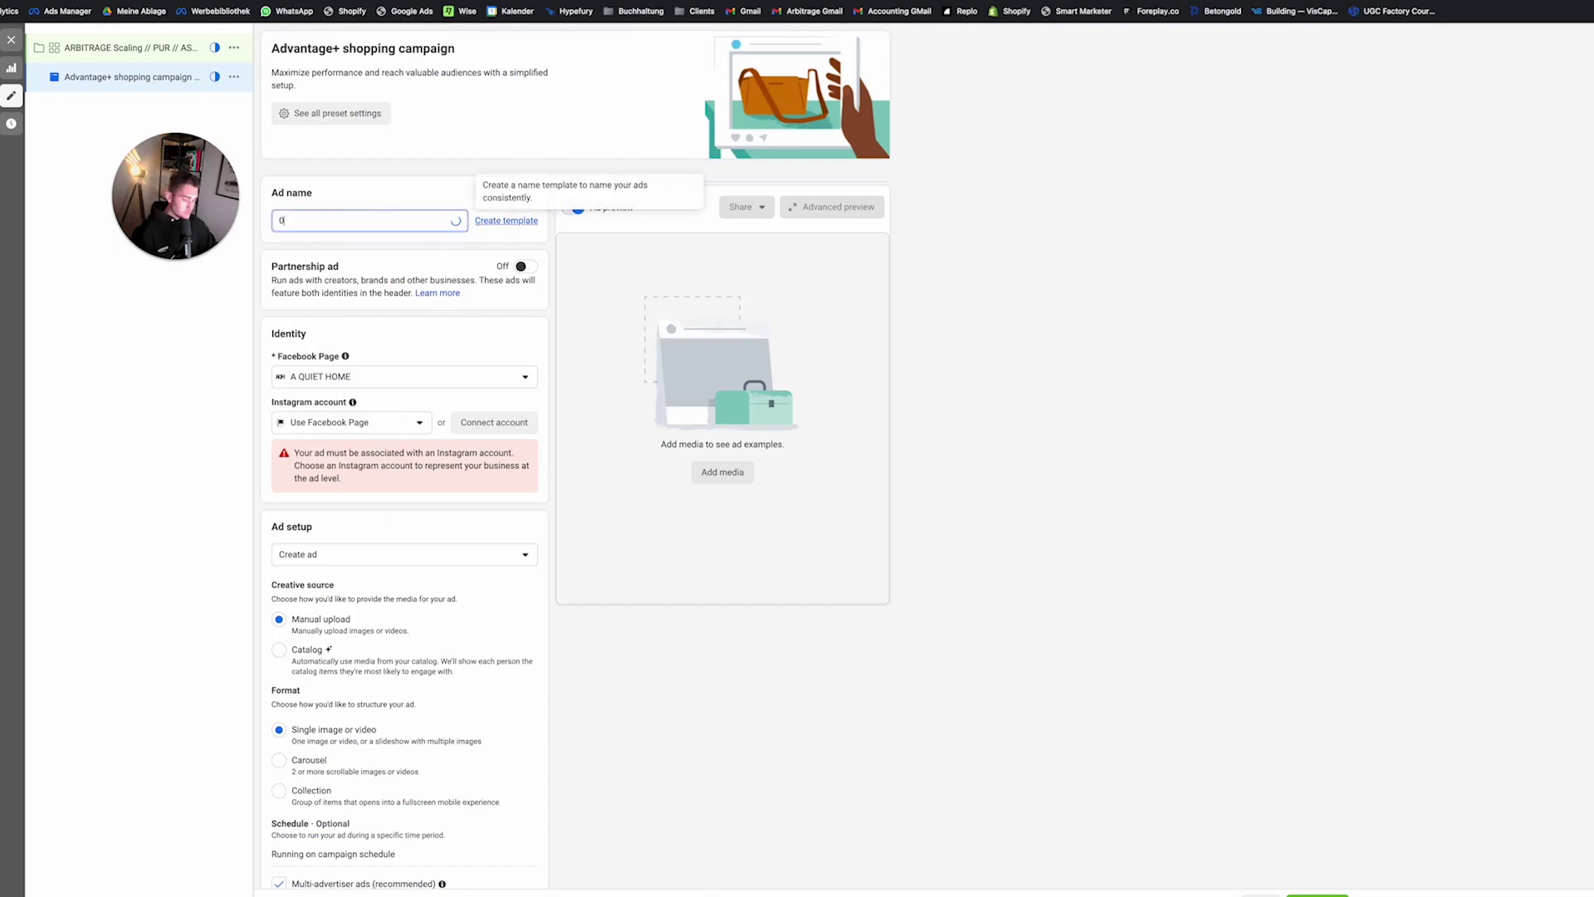
text(303 Video // )
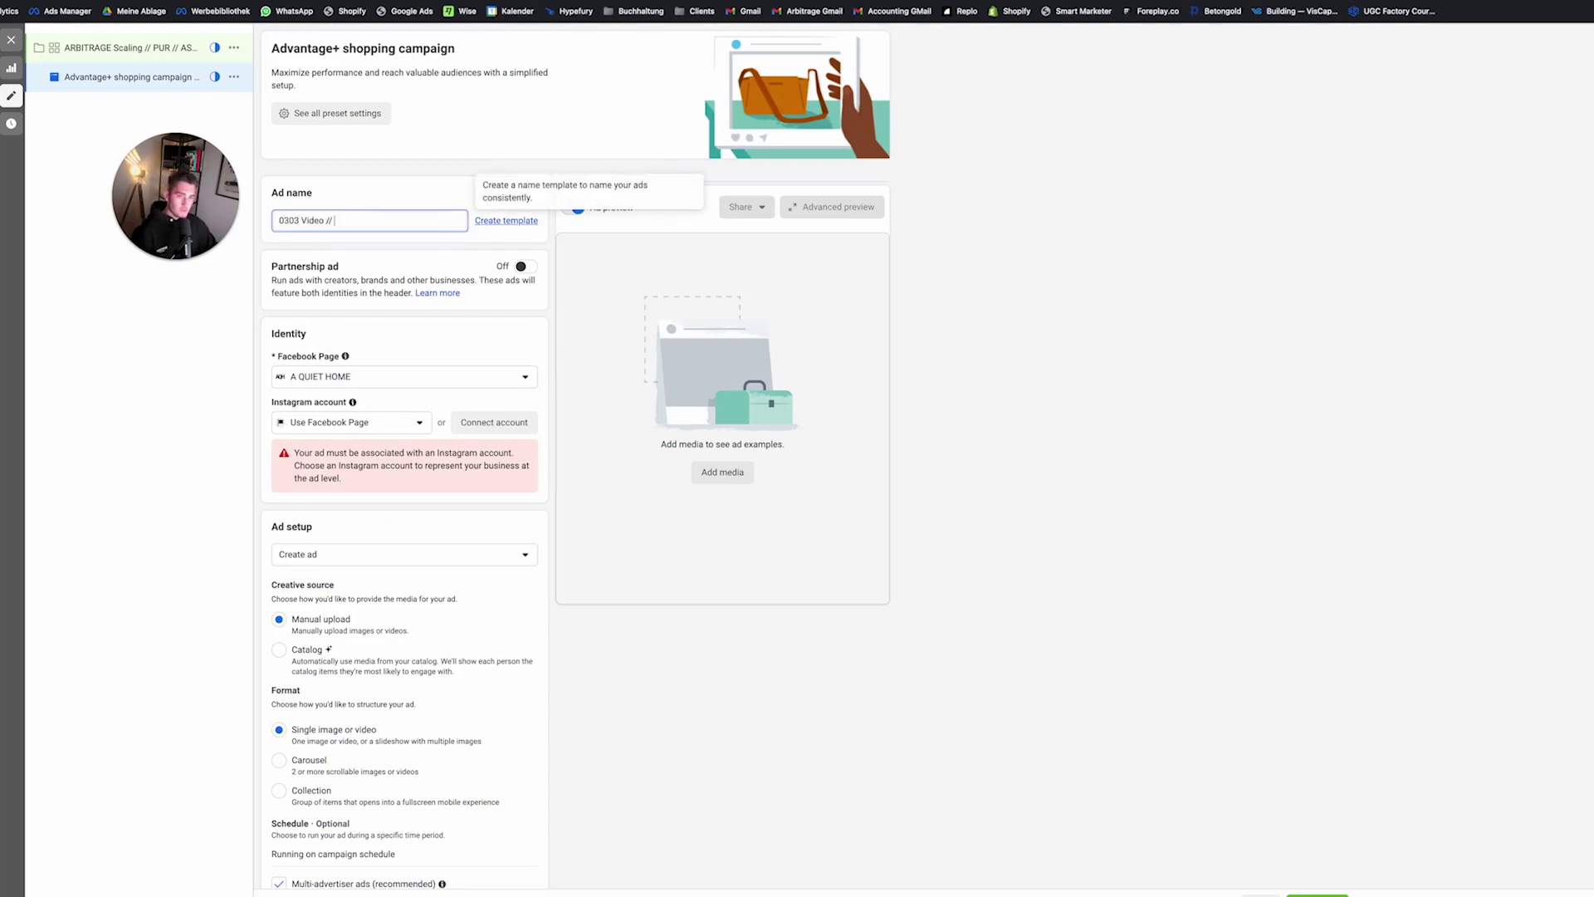
text( ID // Test)
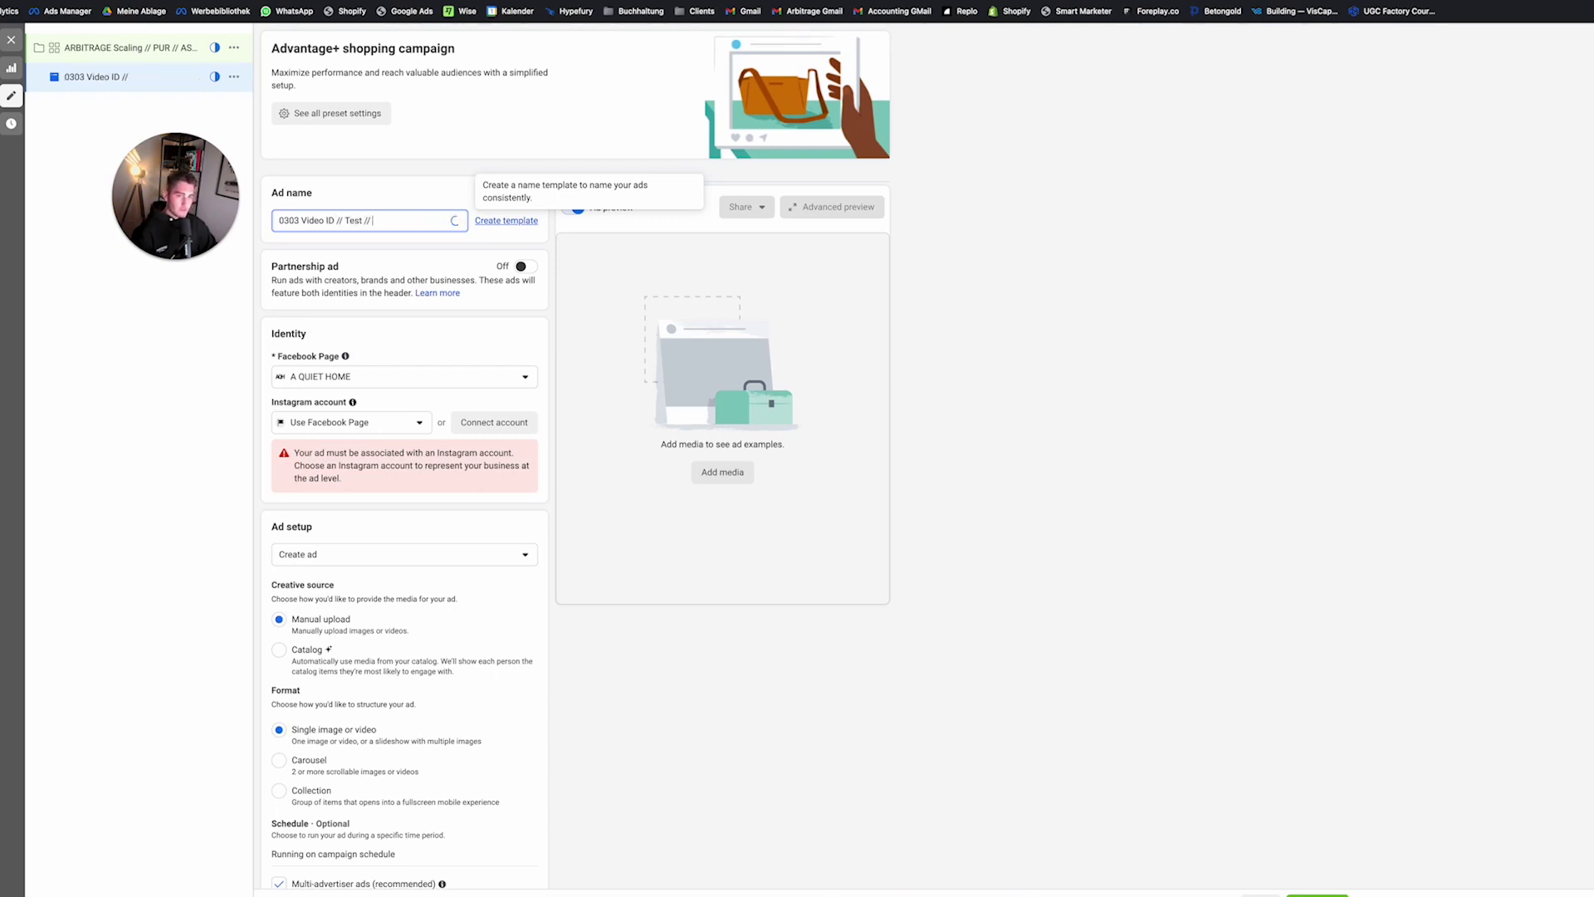
text( //)
text( Learn More)
Step: Change the ad setup of the Advantage+ campaign's ad to "Use existing post"
scroll(373, 202, down, 4)
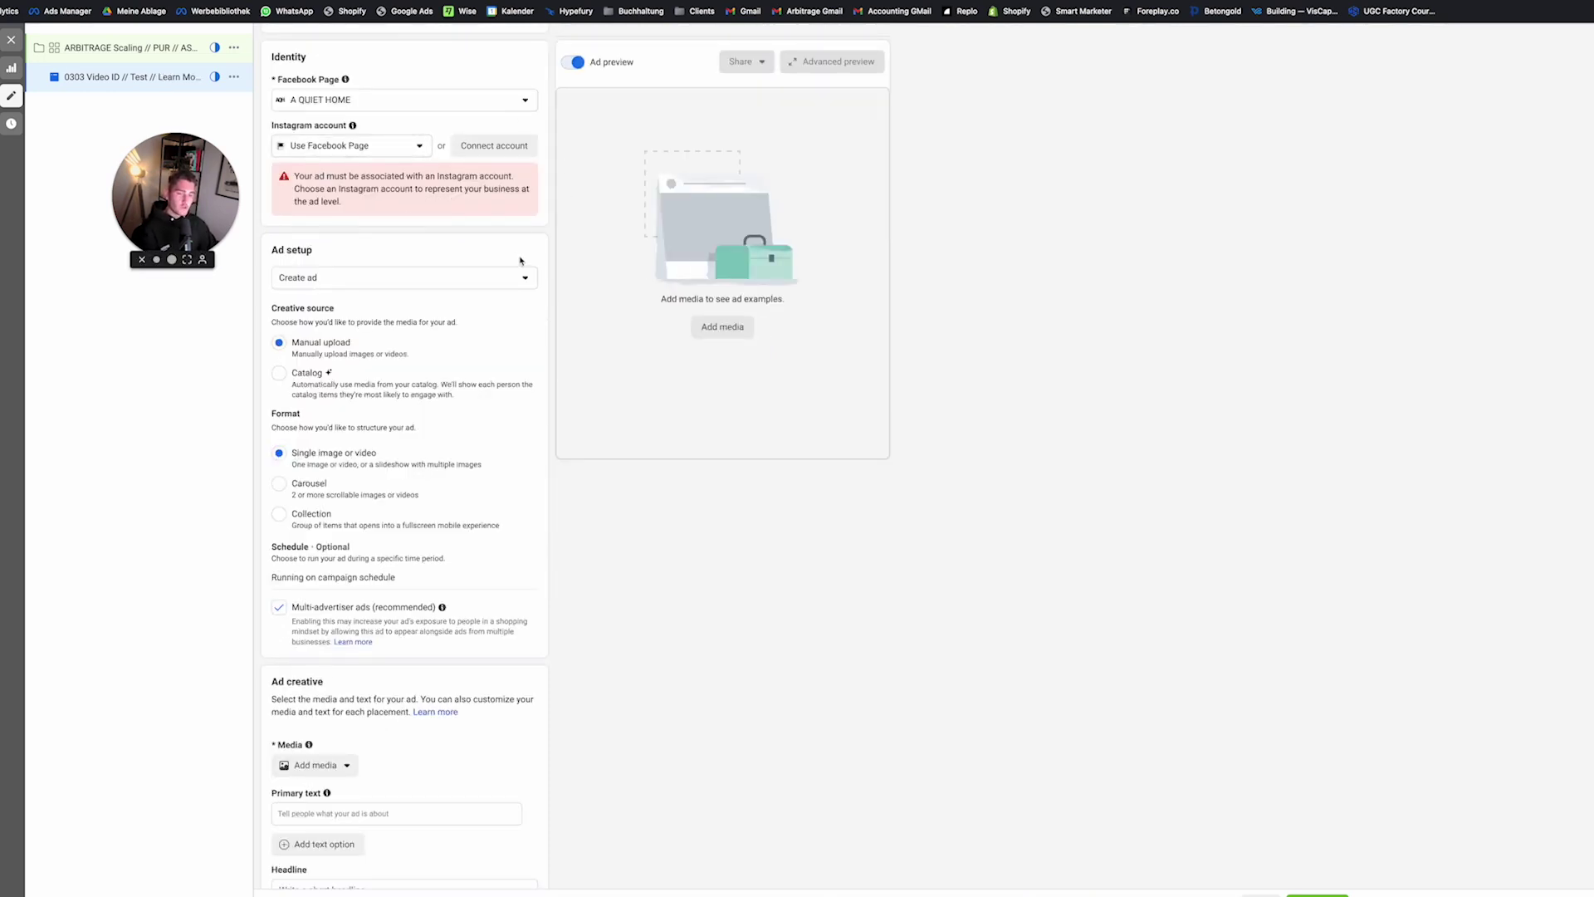
click(477, 279)
click(381, 331)
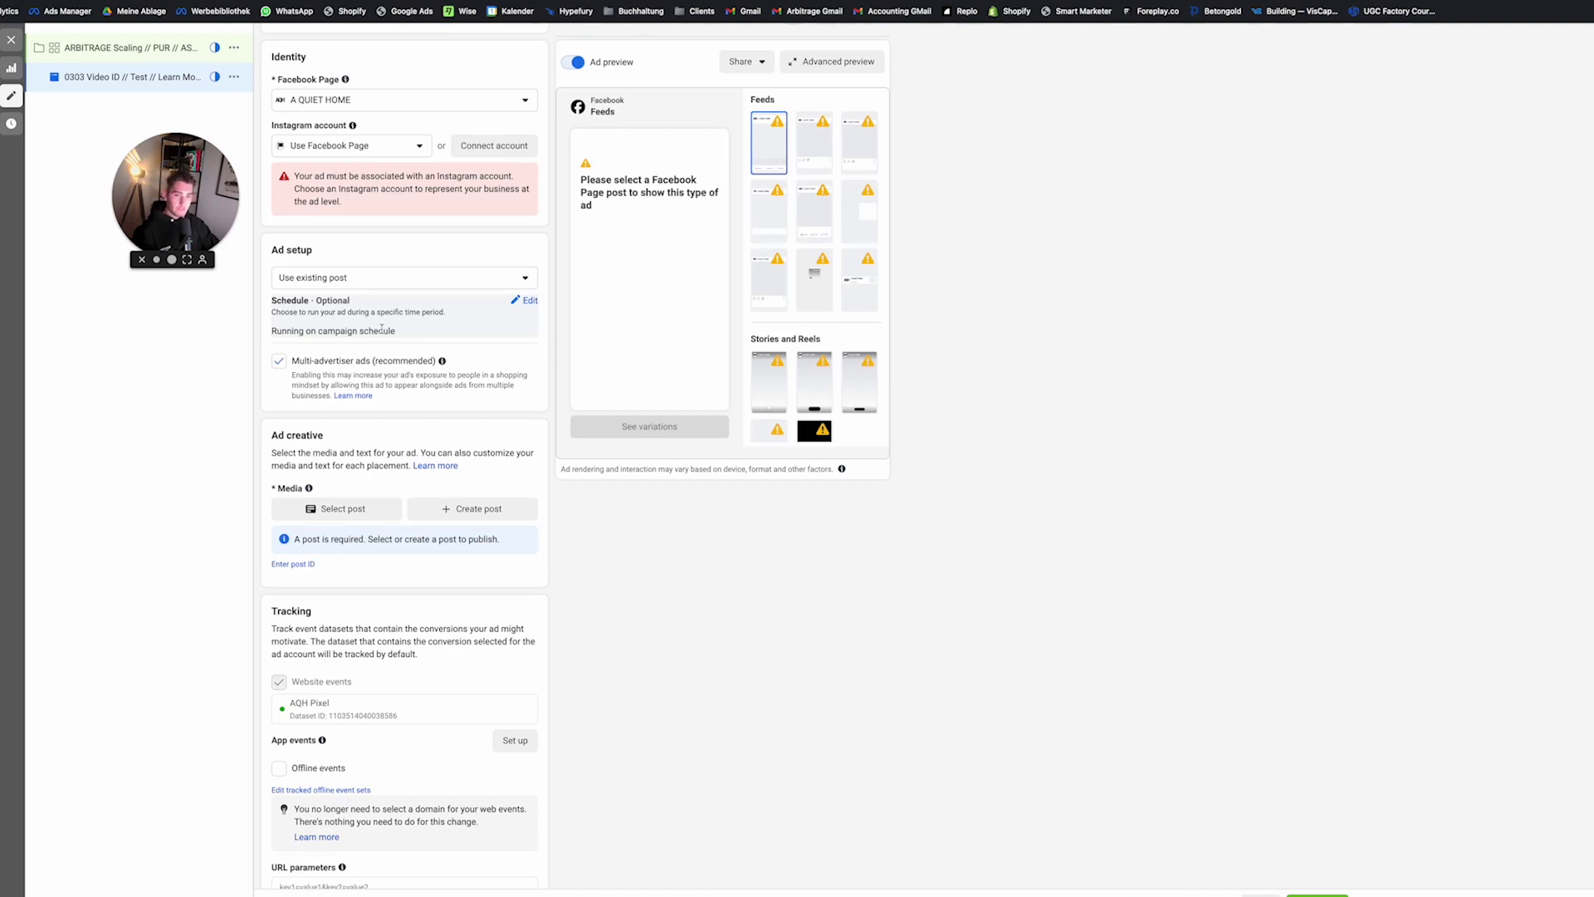
Step: Start entering a post ID for the ad, and copy the ID from the Facebook post with comments of the existing 2302 routine video ad
click(293, 564)
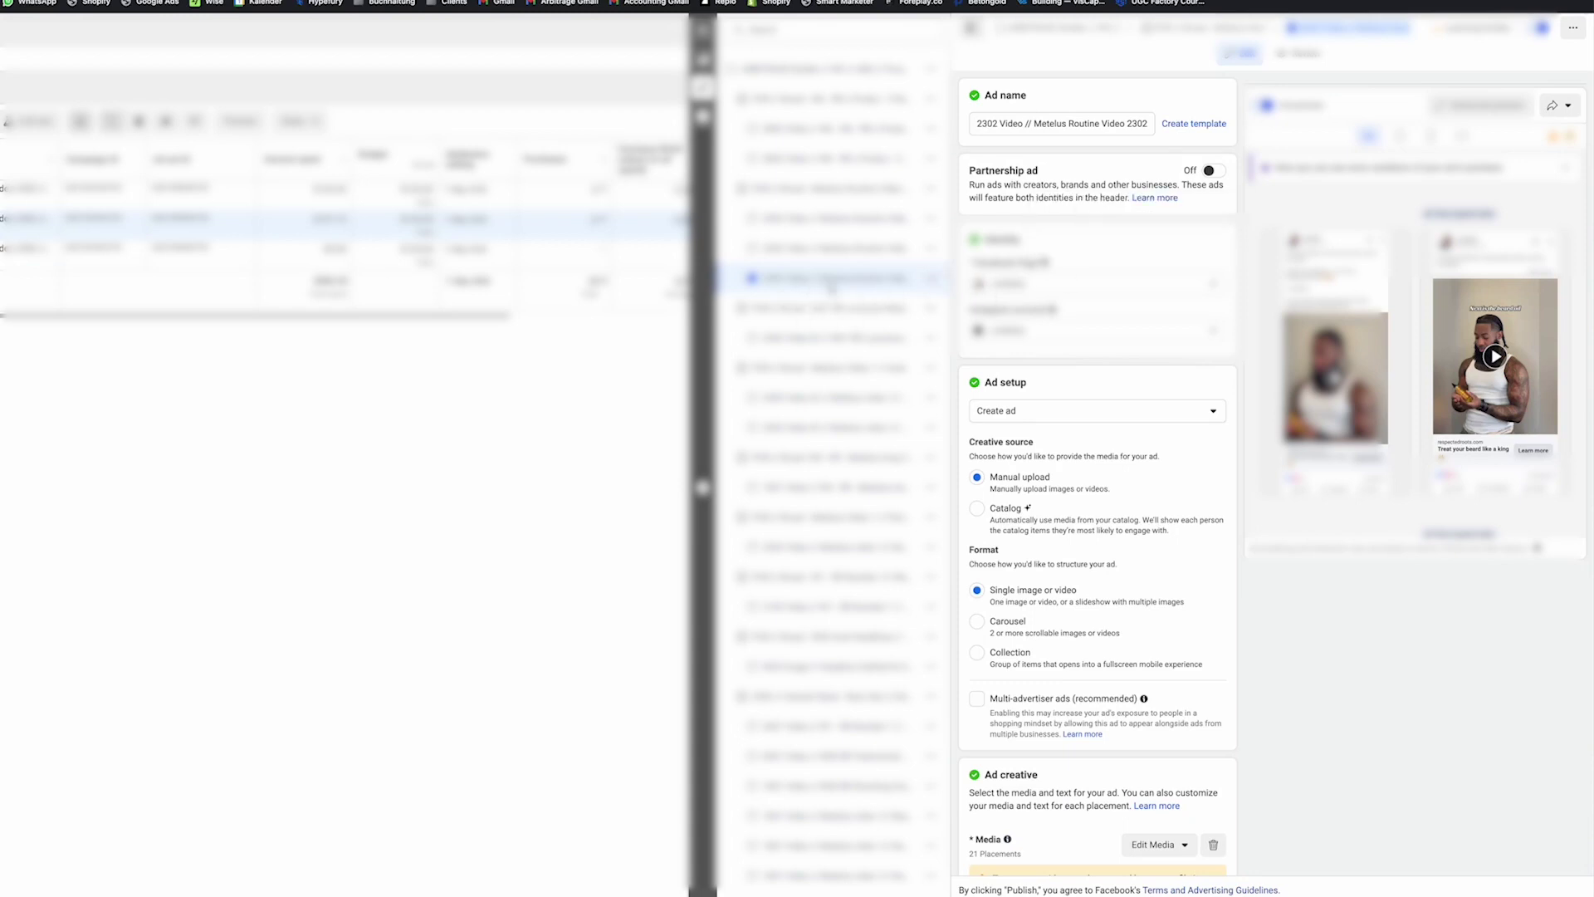
click(1553, 106)
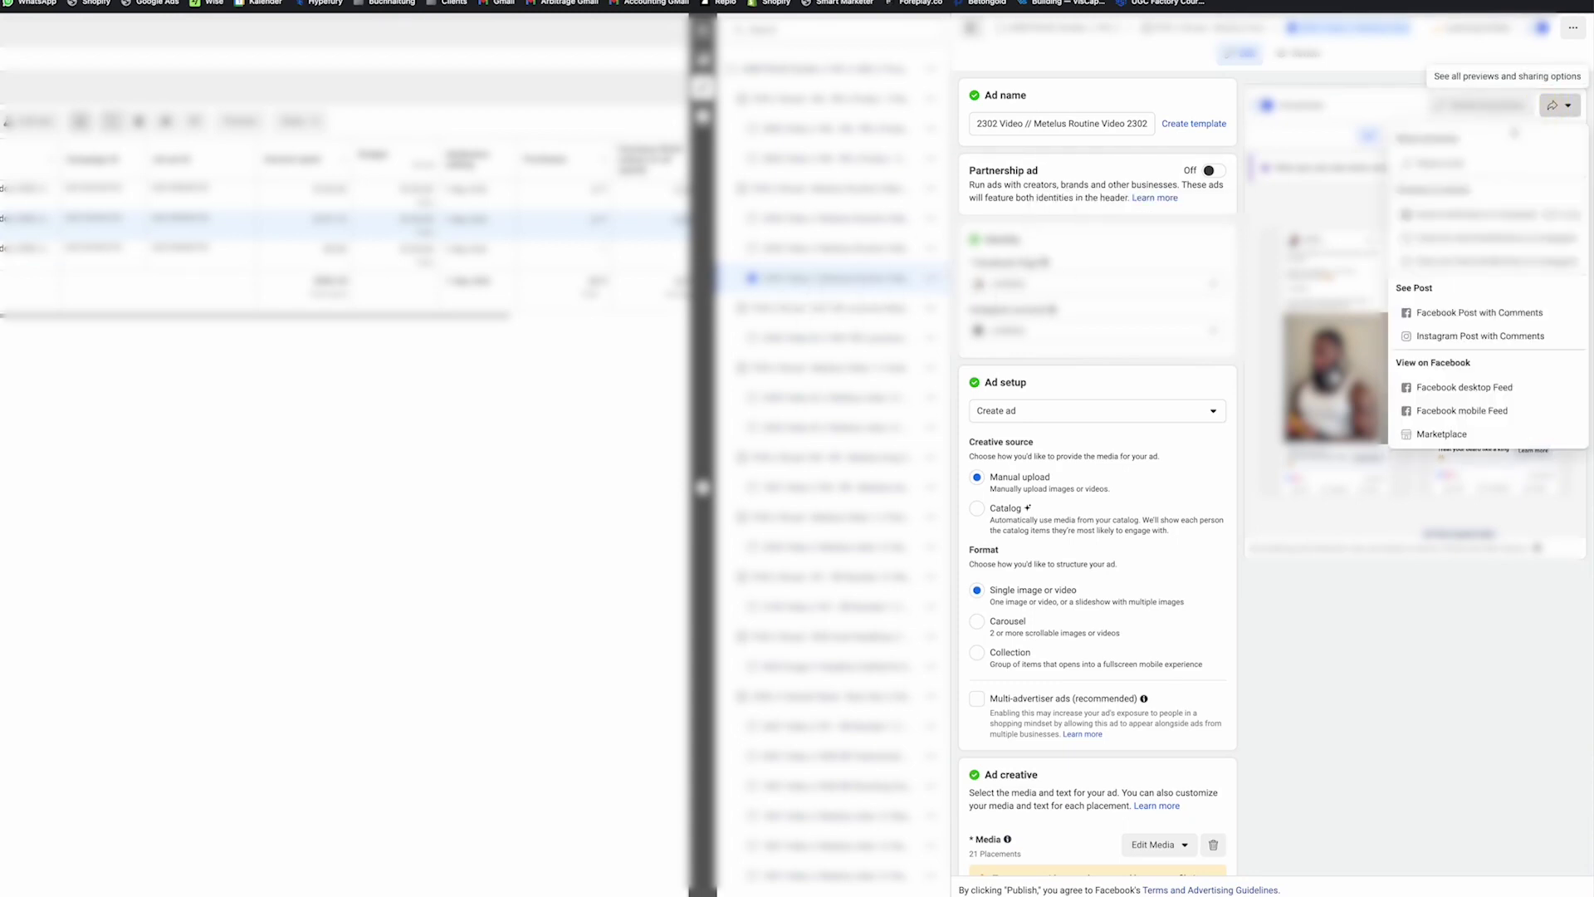
click(1450, 314)
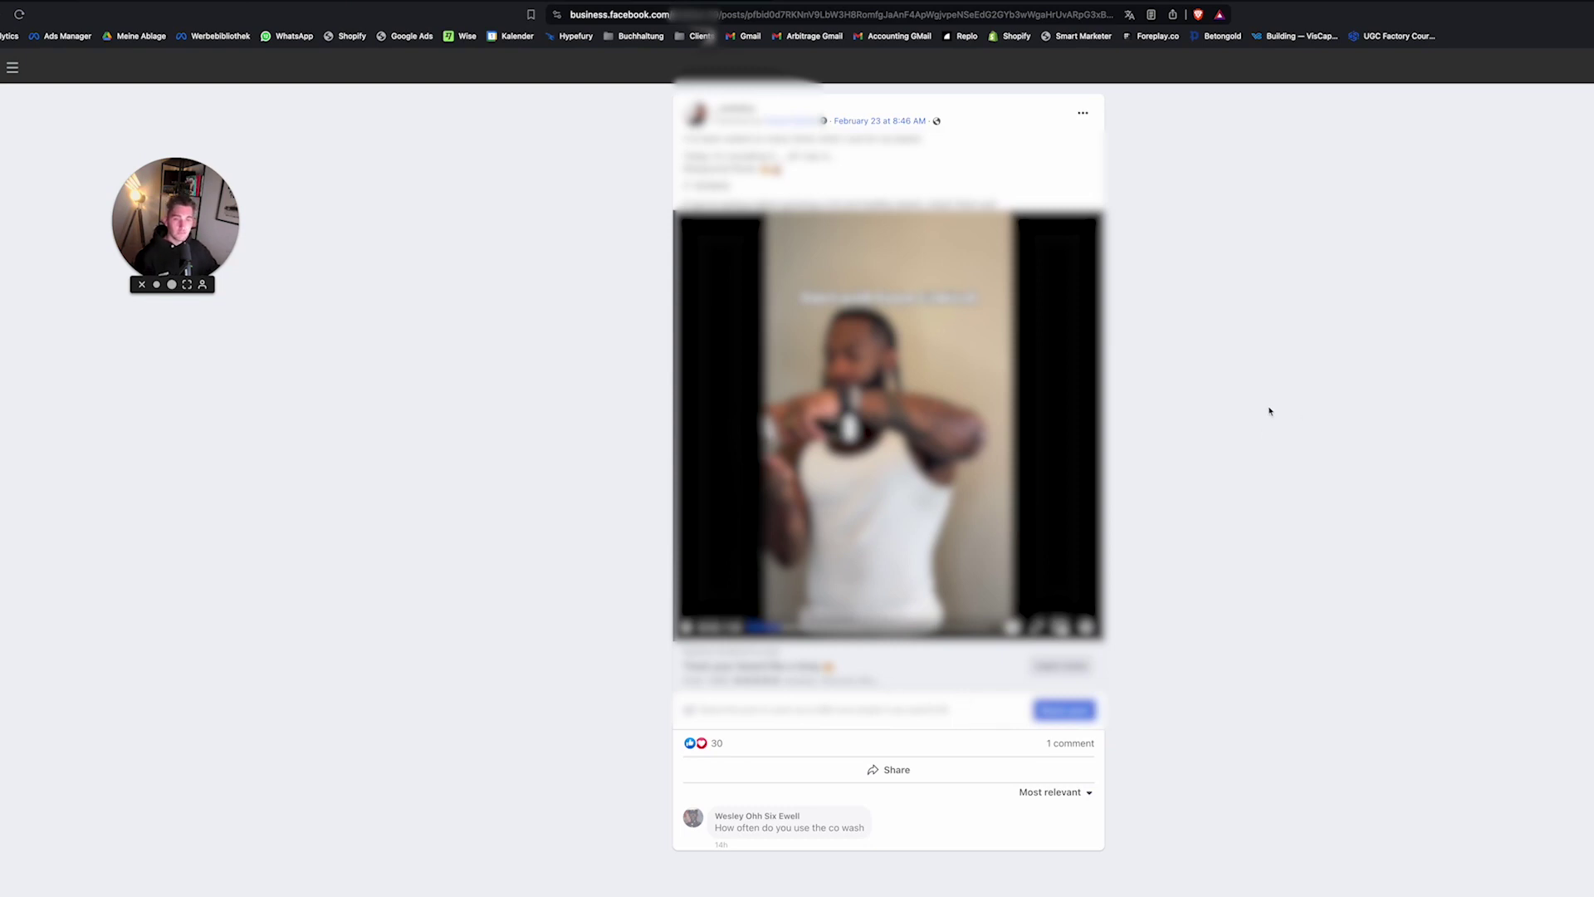
click(823, 14)
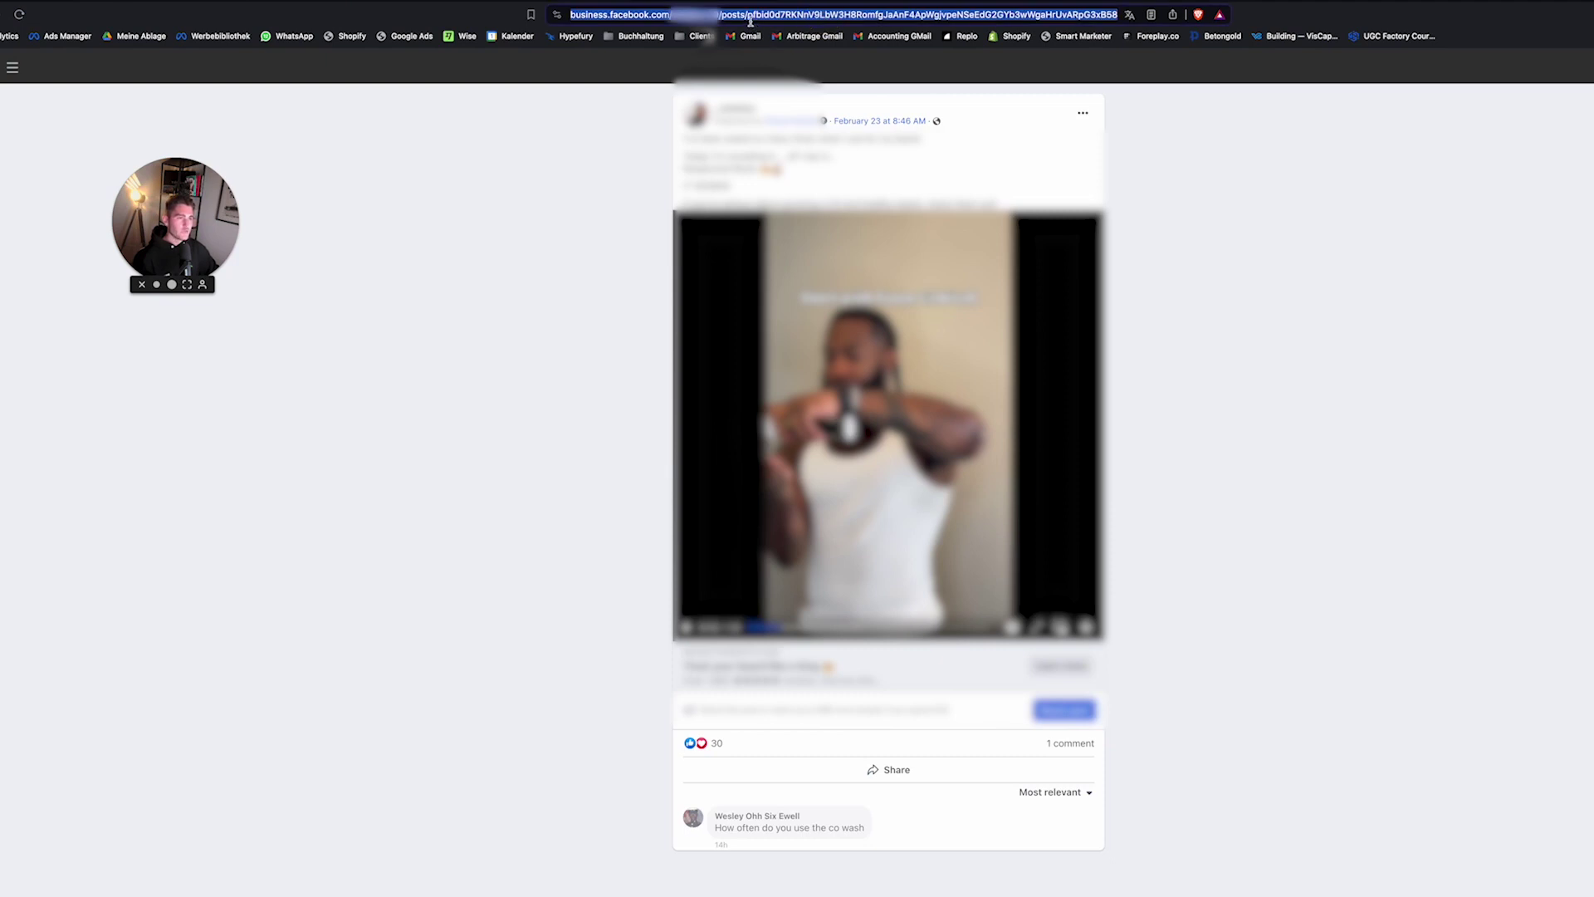
double_click(810, 15)
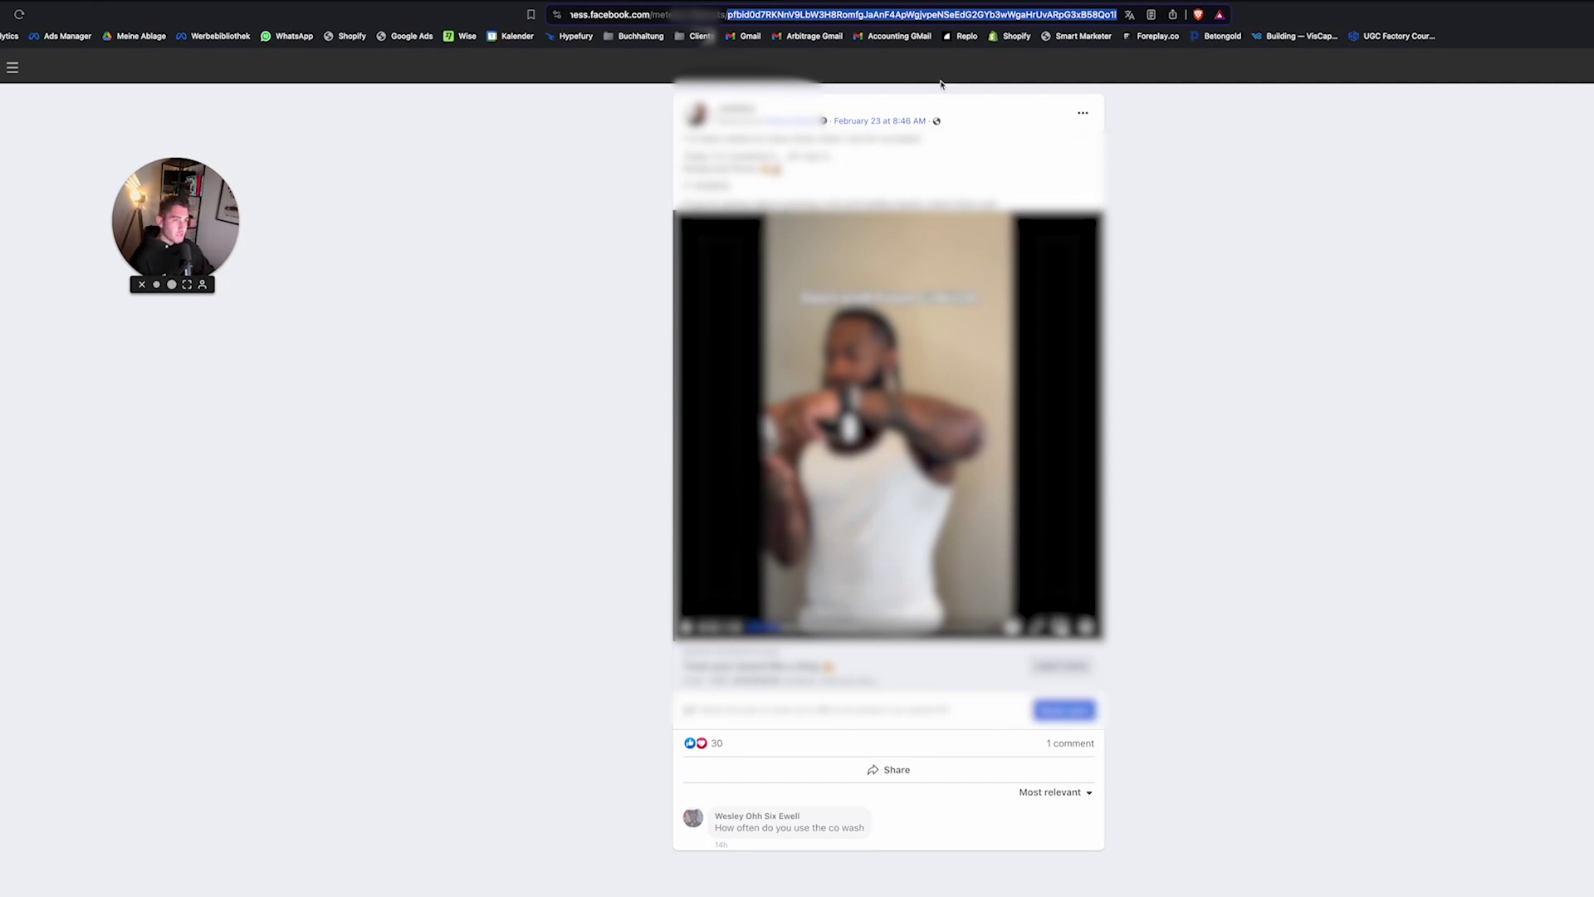
Step: Paste the copied post ID into the Advantage+ campaign's ad and open its URL parameters for editing
click(83, 2)
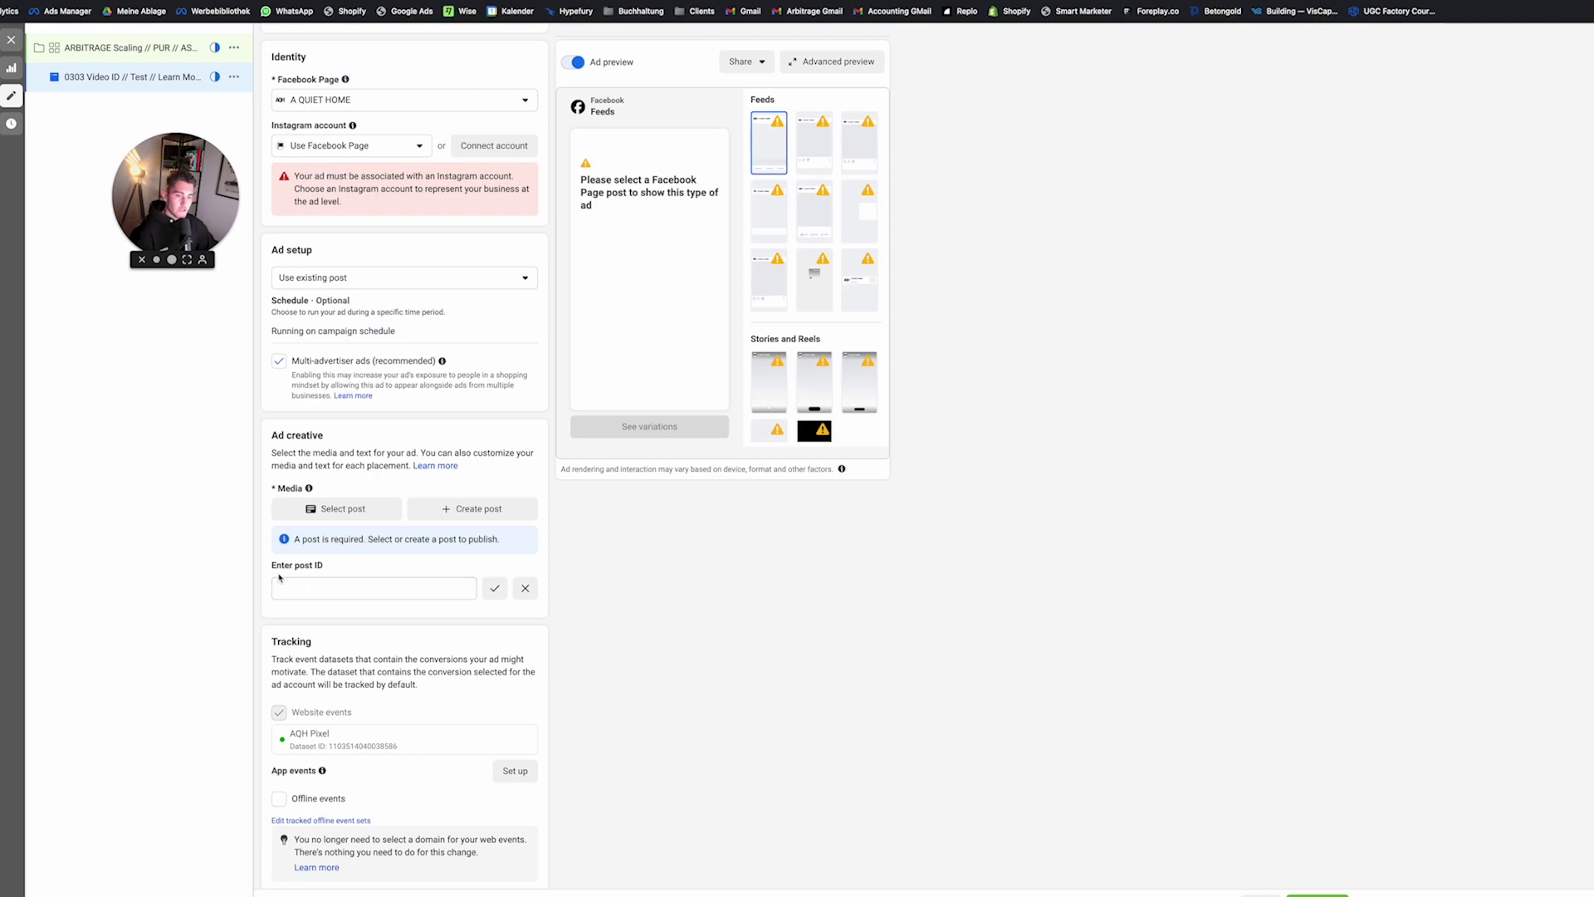
click(326, 588)
key(ctrl+v)
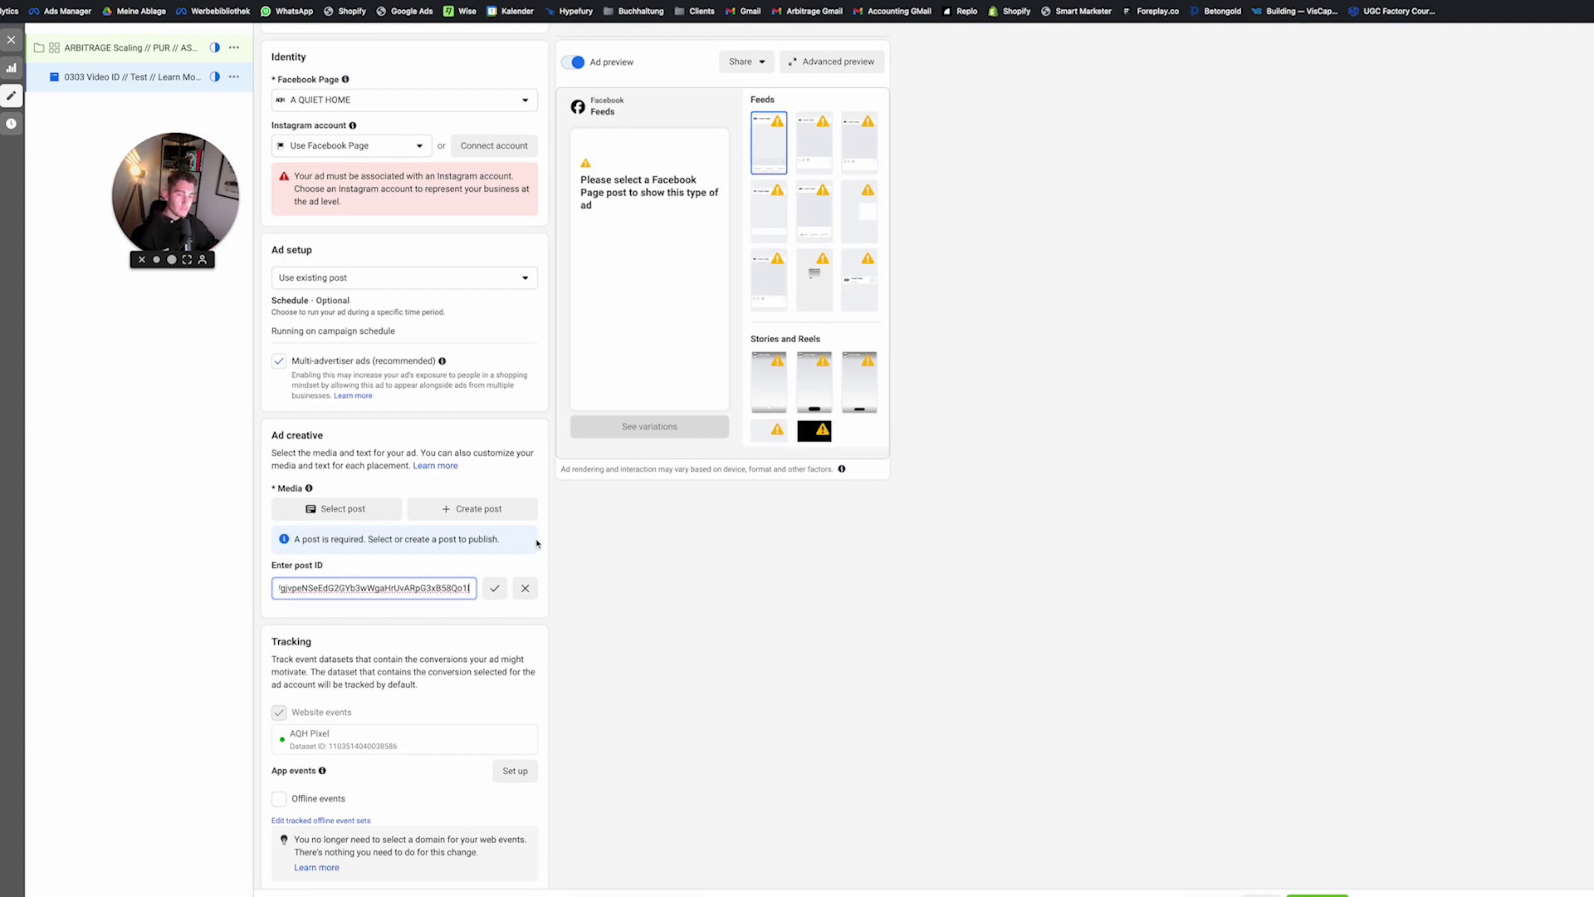
scroll(536, 582, down, 2)
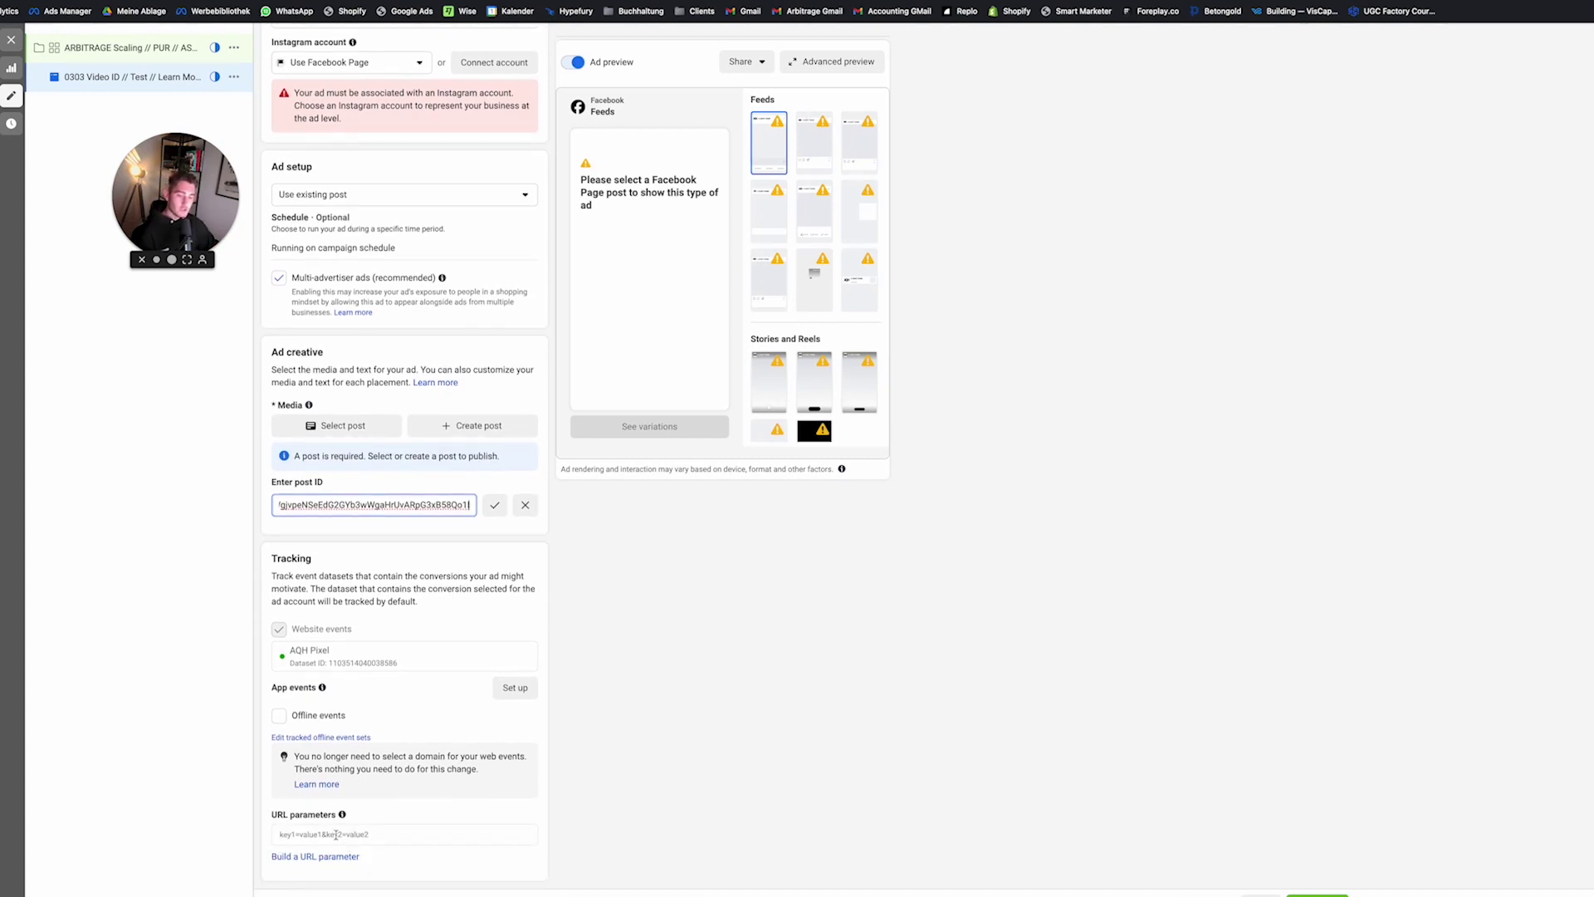
click(336, 834)
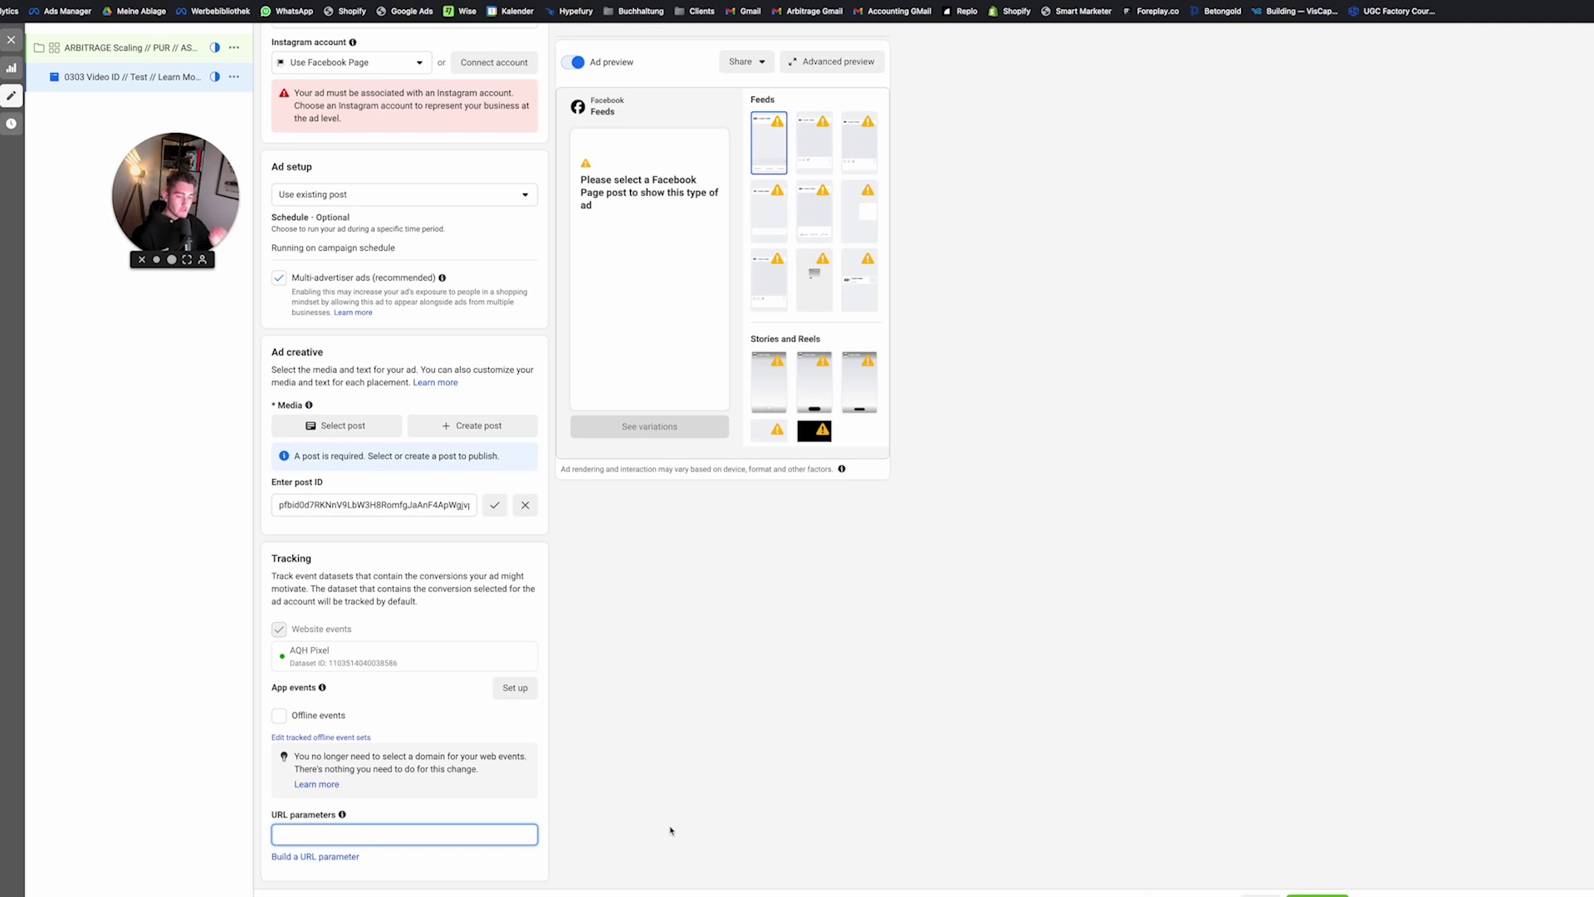